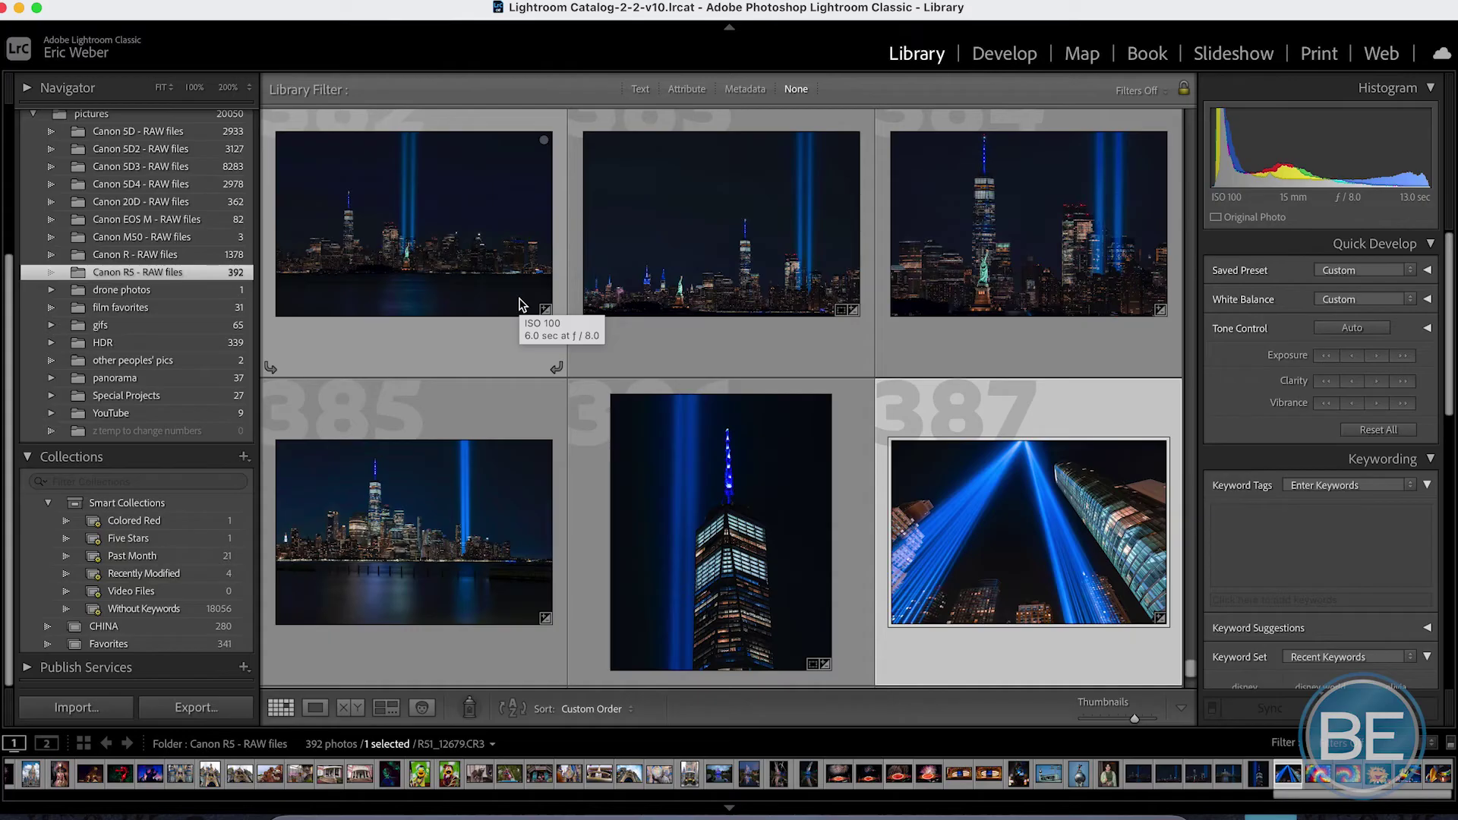
- Close the Import window without importing any photos
scroll(473, 395, "up", 10)
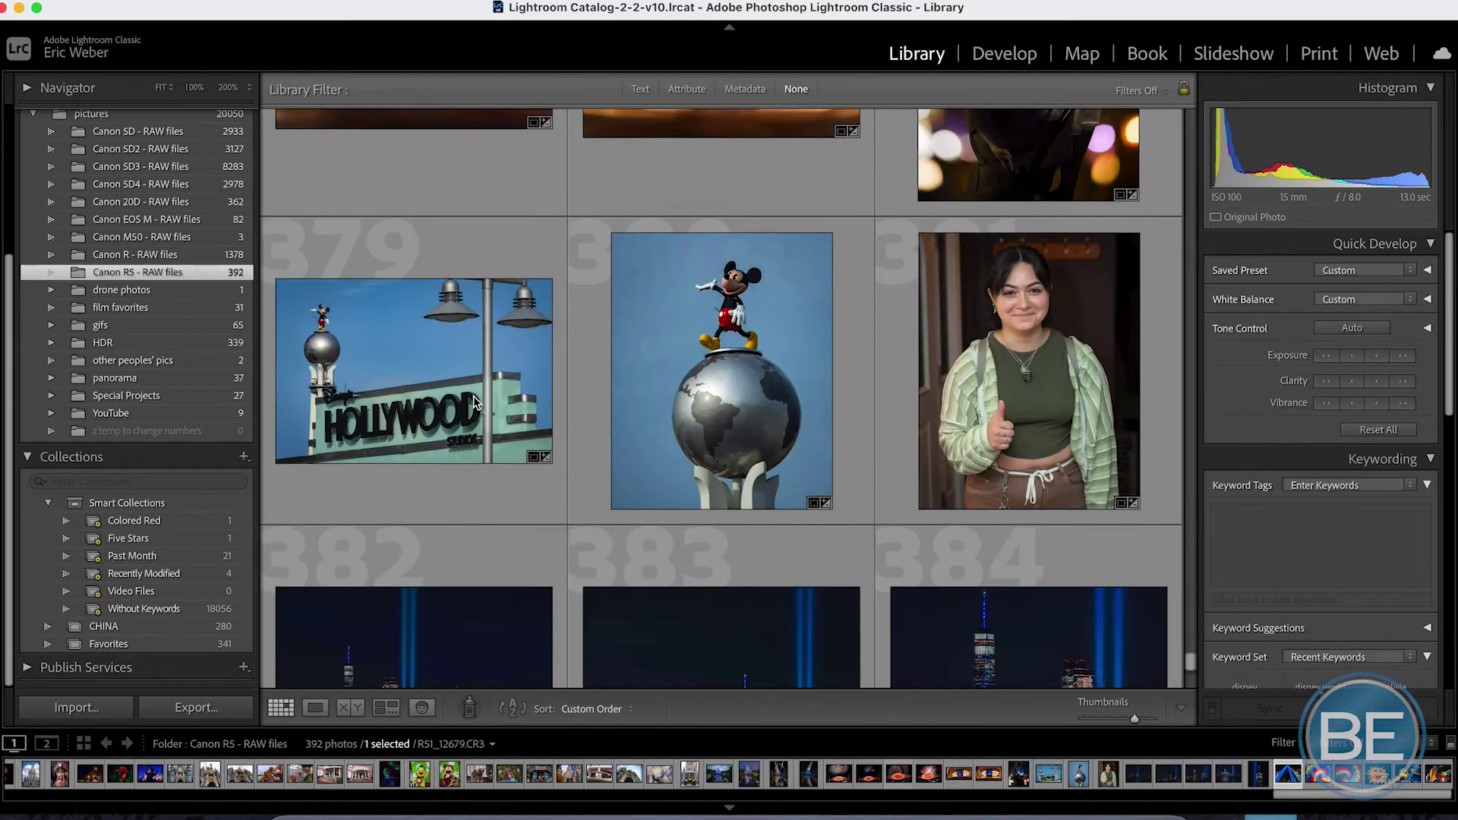
scroll(472, 394, "up", 4)
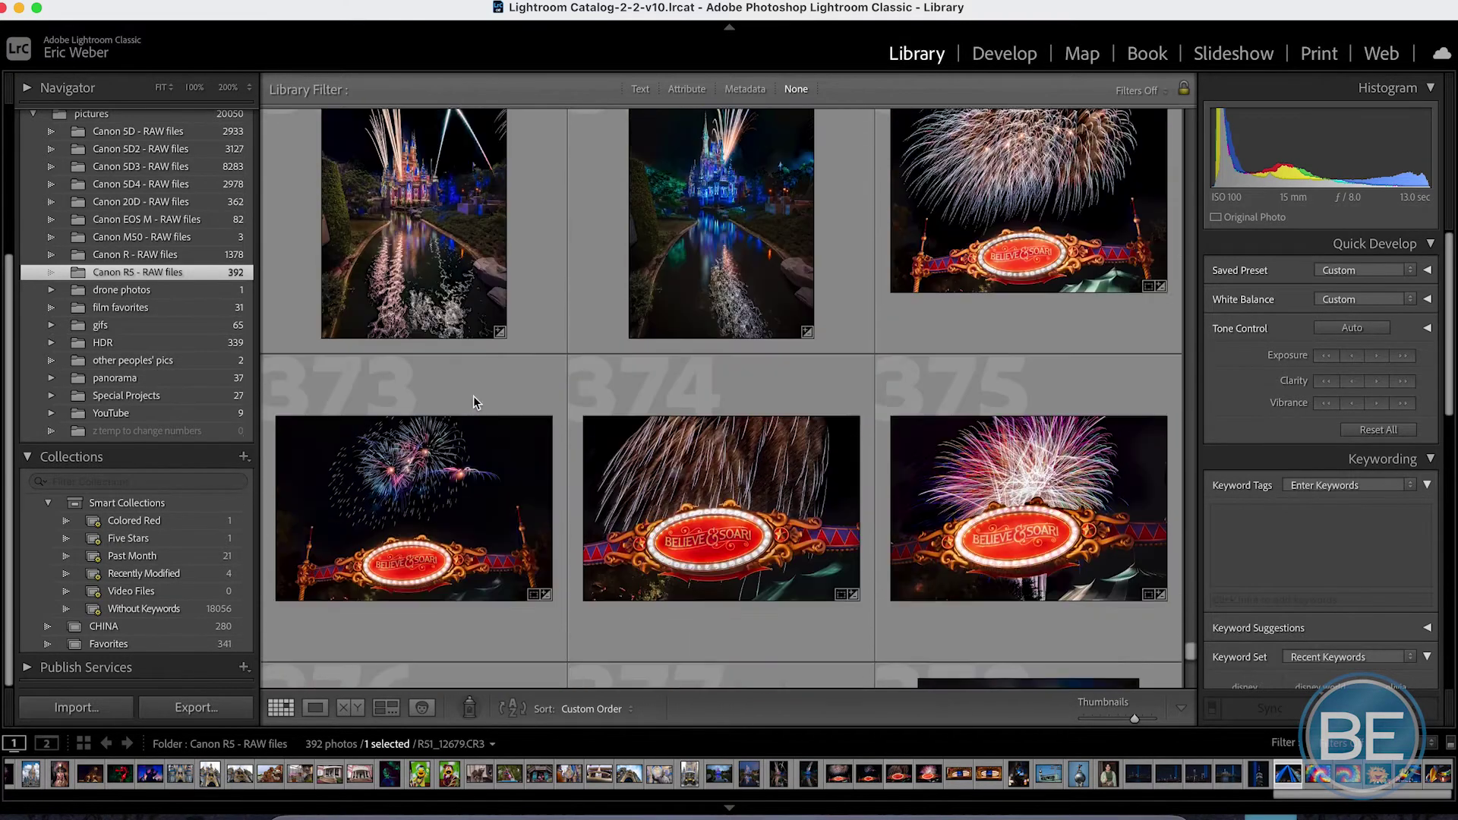
scroll(473, 396, "down", 1)
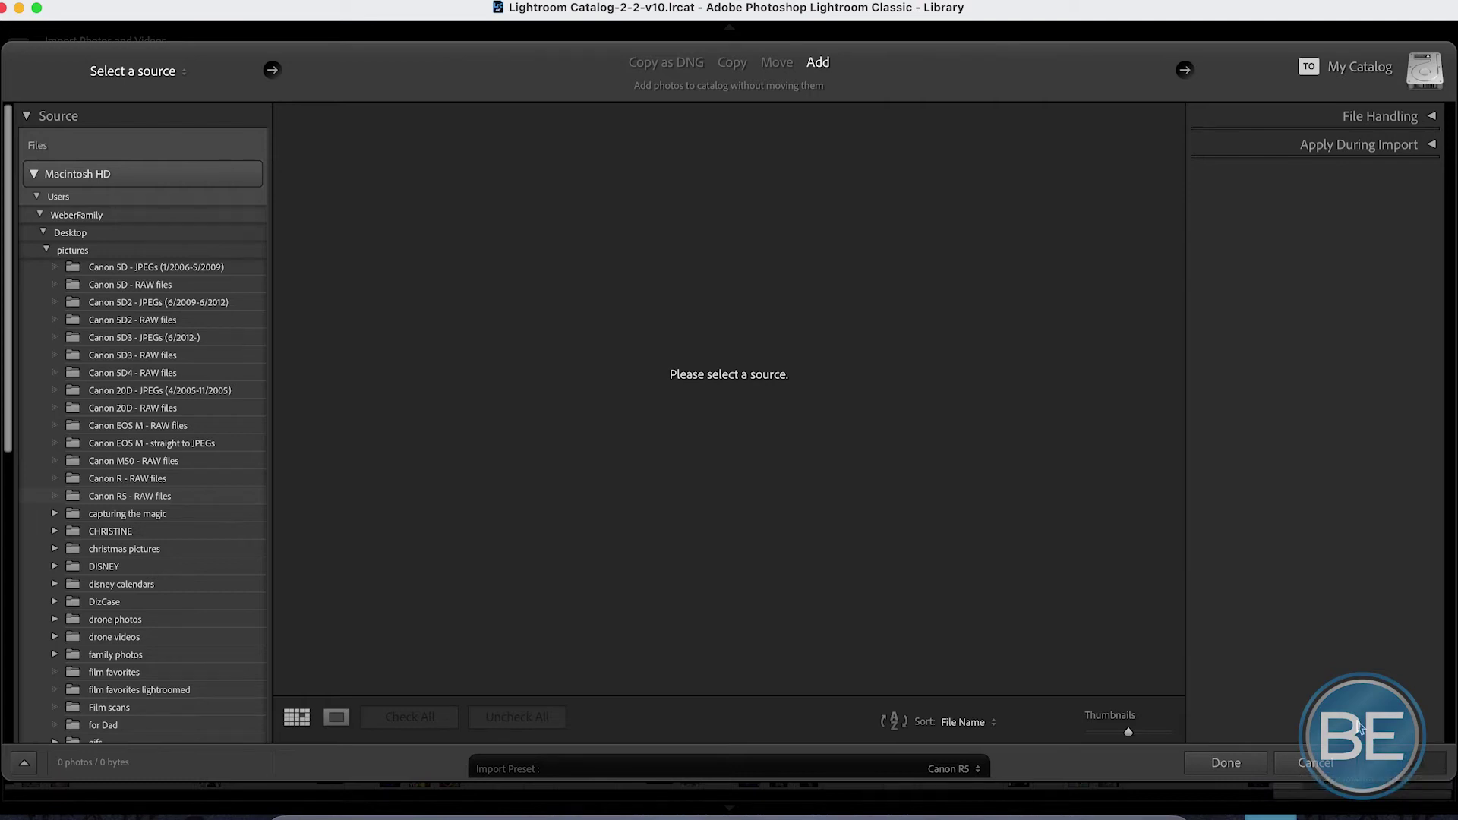
left_click(1326, 763)
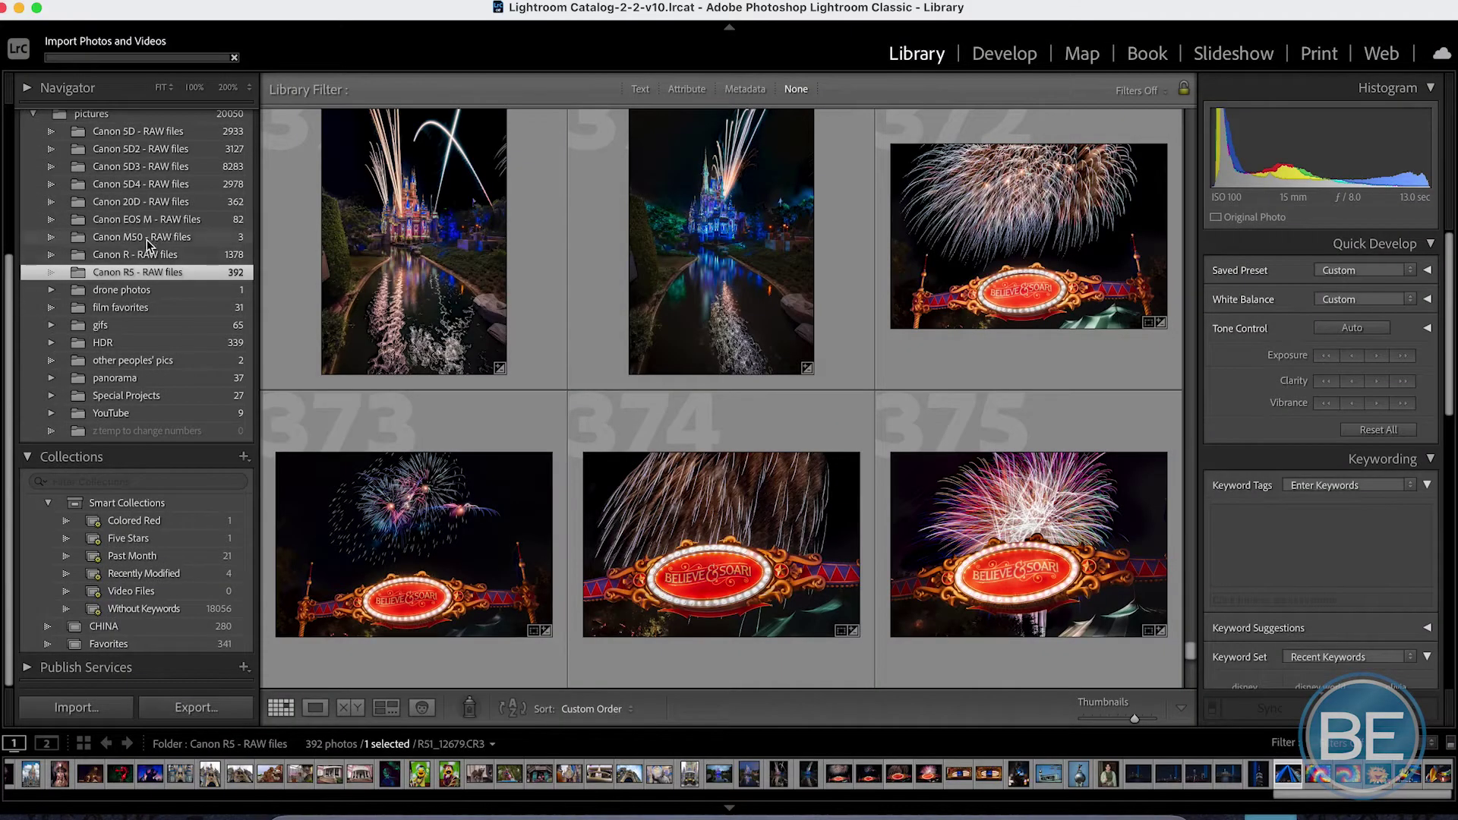
- Show the photos in the CHINA collection
scroll(146, 244, "up", 3)
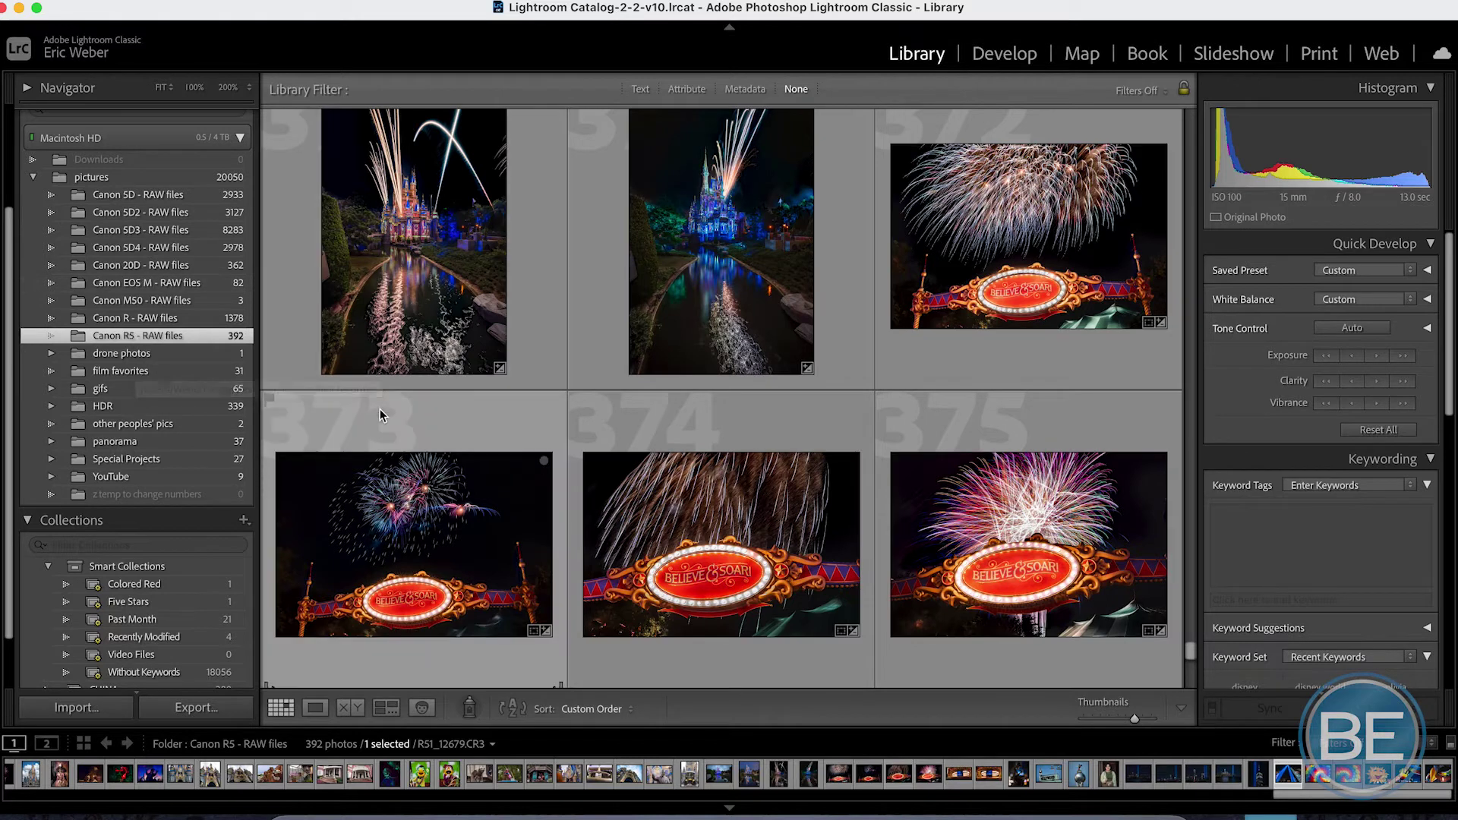
scroll(380, 416, "down", 4)
scroll(380, 414, "down", 10)
scroll(152, 512, "down", 3)
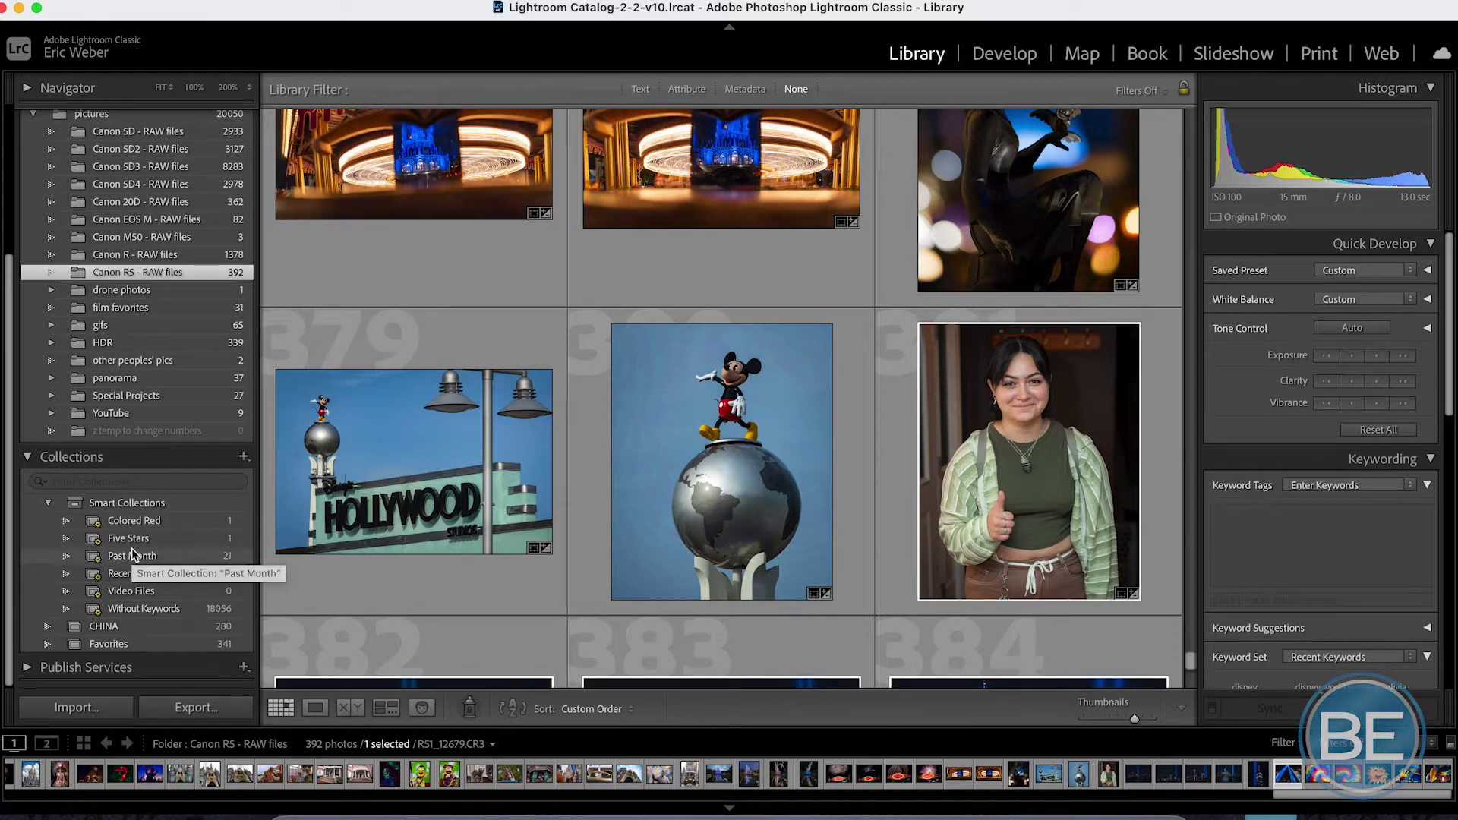
left_click(126, 629)
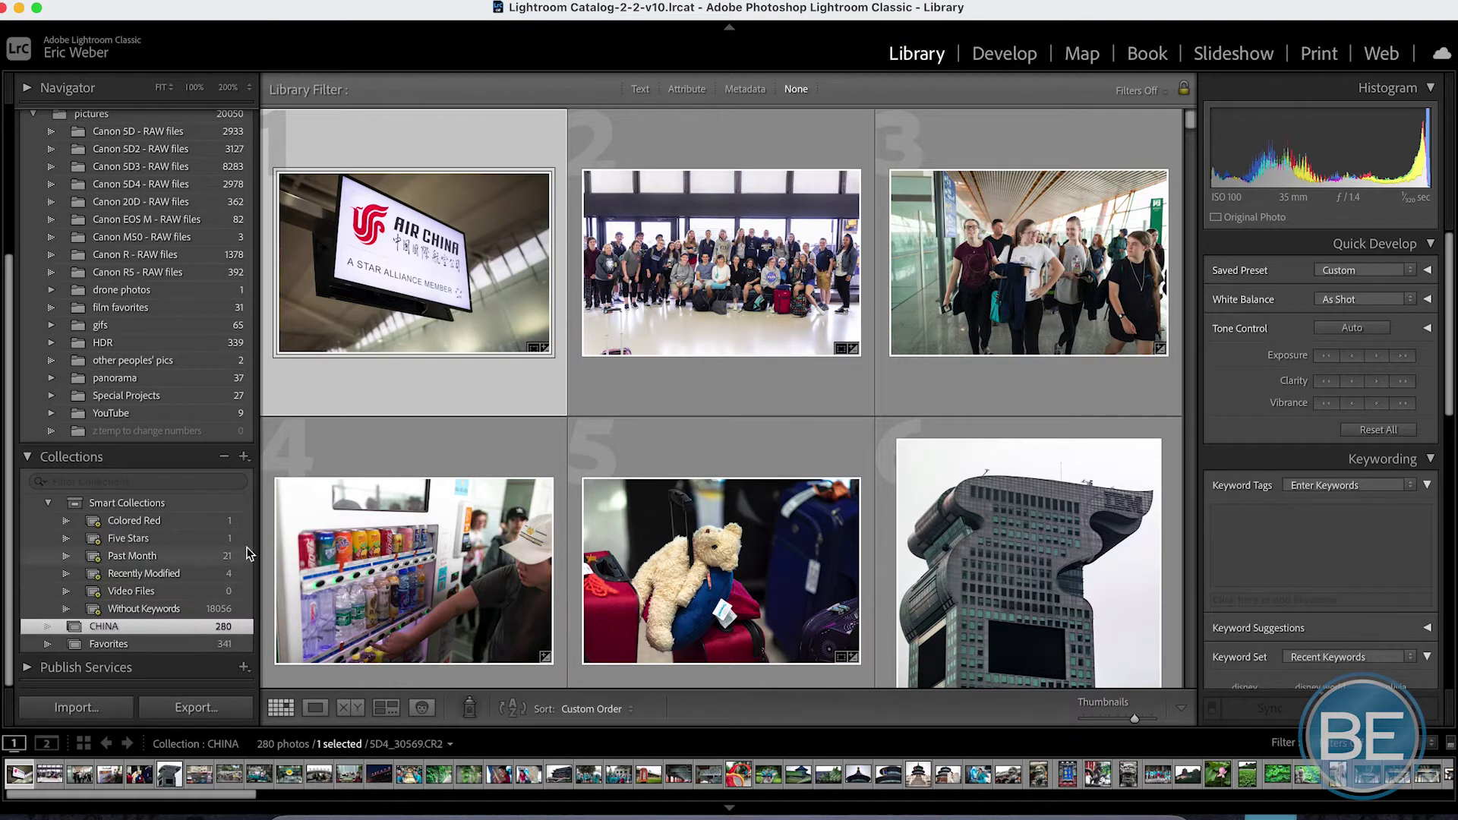
- Return to the Canon R5 - RAW files folder
scroll(184, 381, "up", 2)
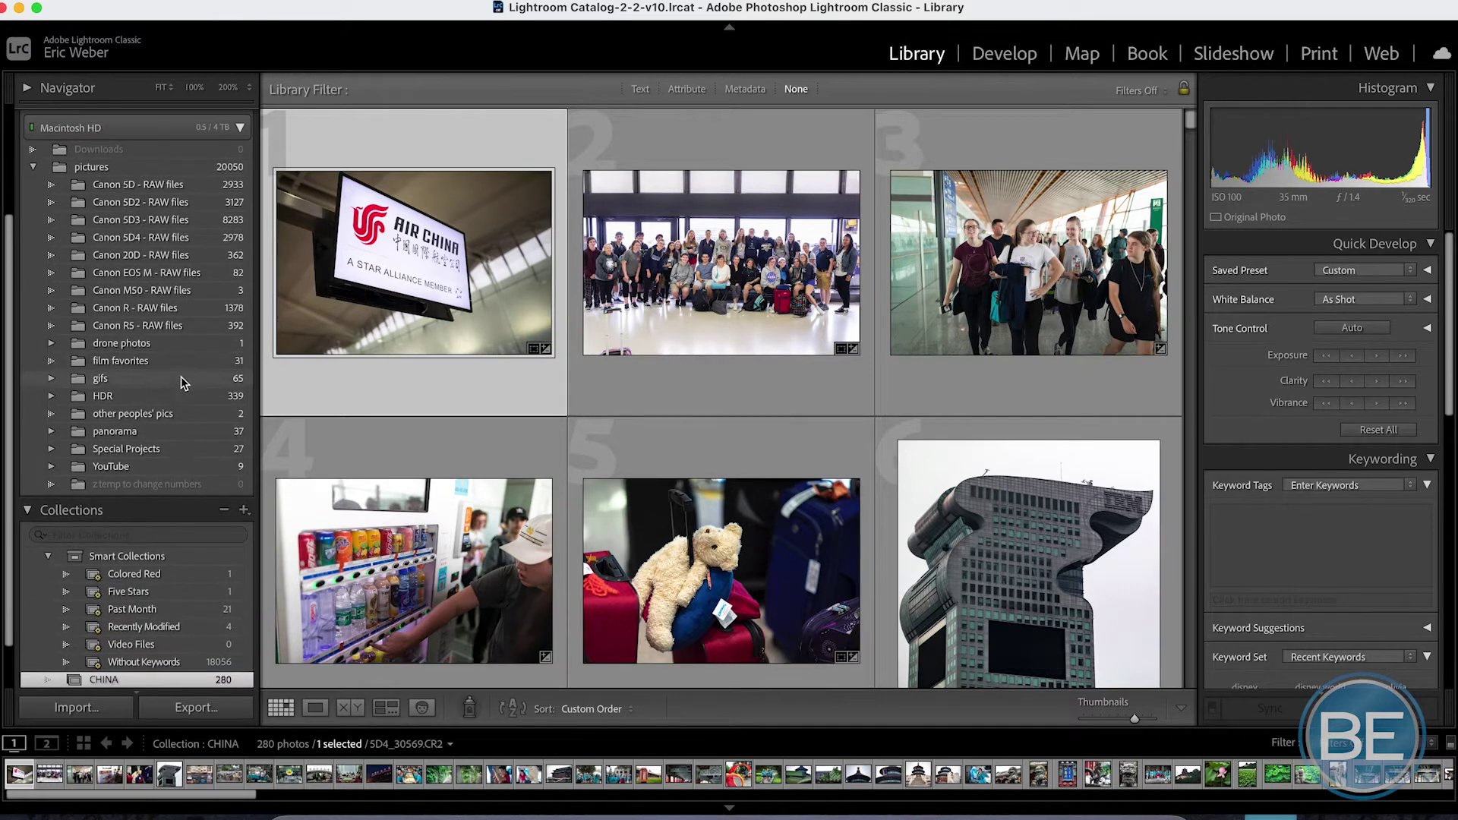
left_click(149, 328)
scroll(600, 399, "down", 5)
scroll(599, 399, "down", 15)
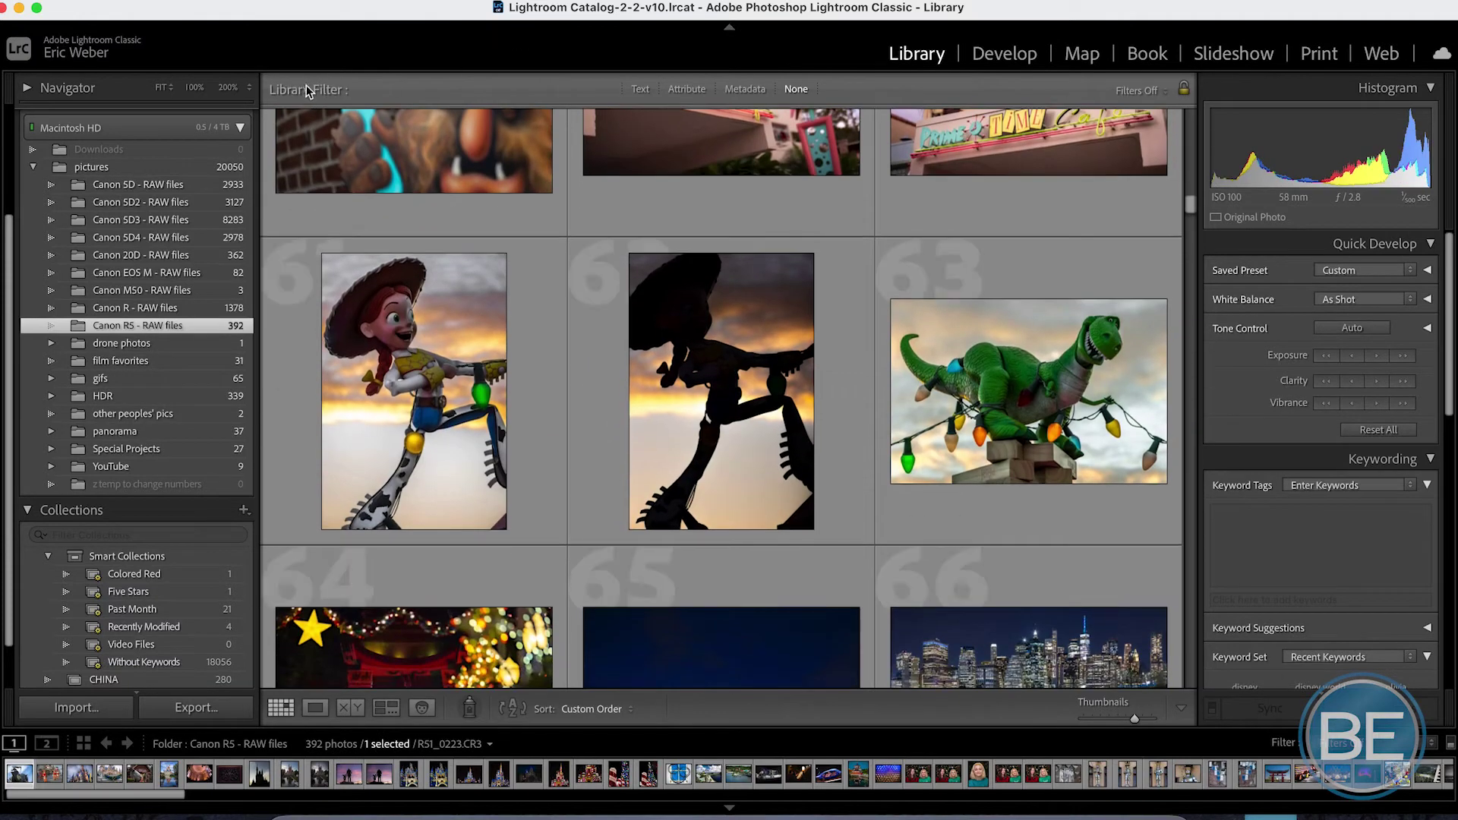
- Show the Text filter bar, then filter by Metadata to the EF24mm f/1.4L II USM lens
left_click(642, 94)
left_click(945, 120)
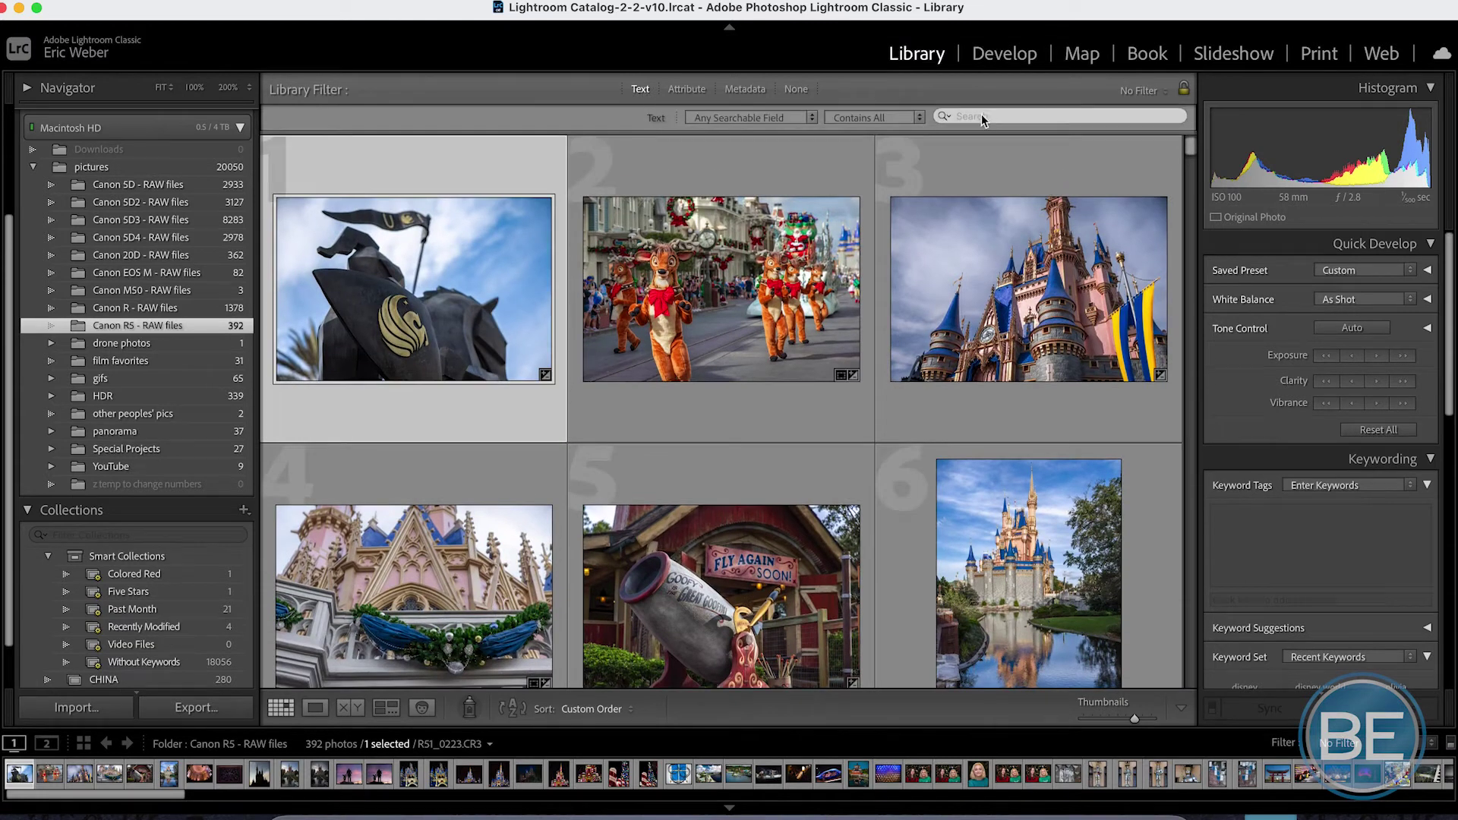
left_click(750, 89)
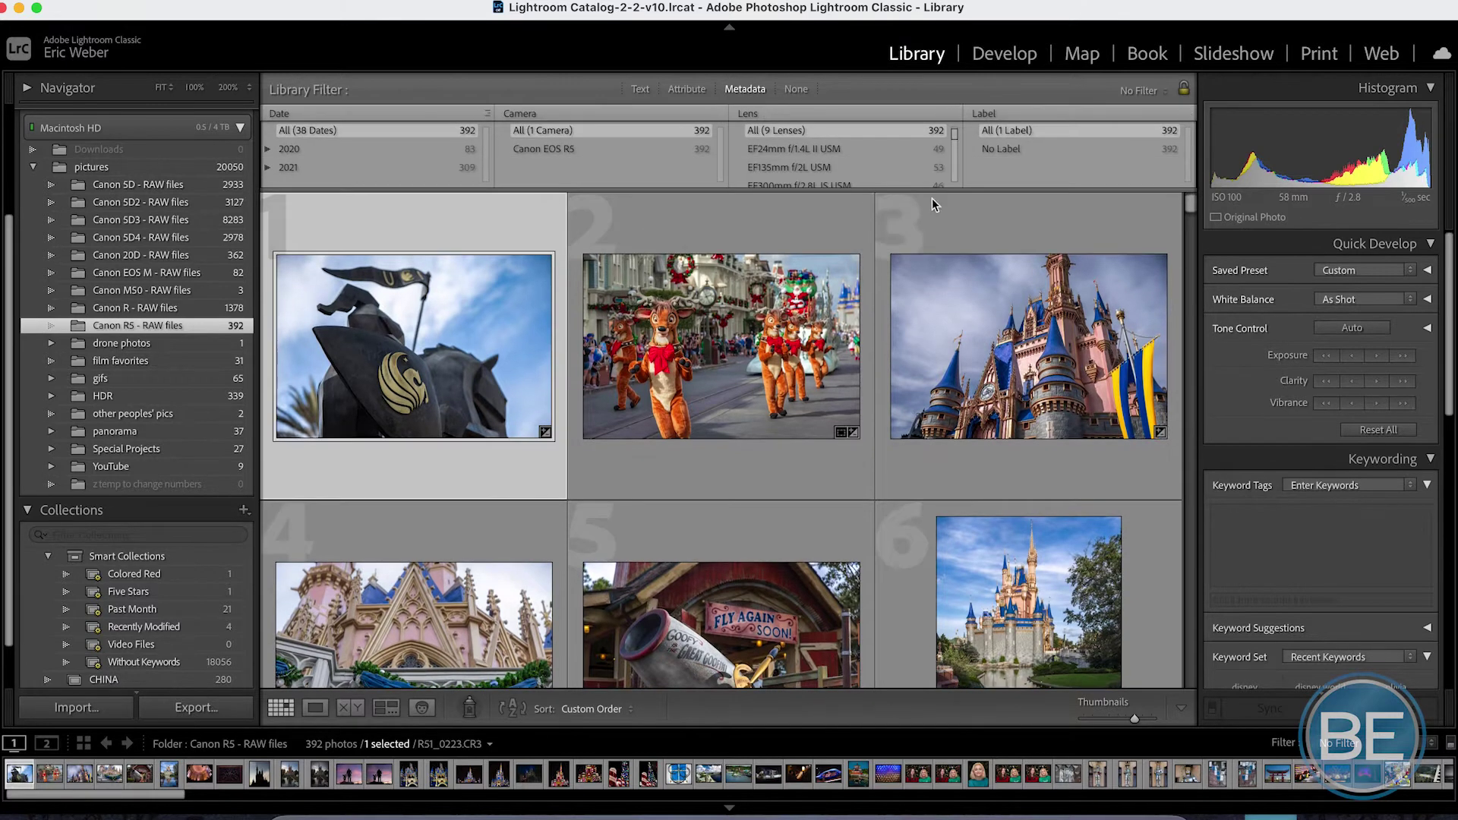
left_click(781, 150)
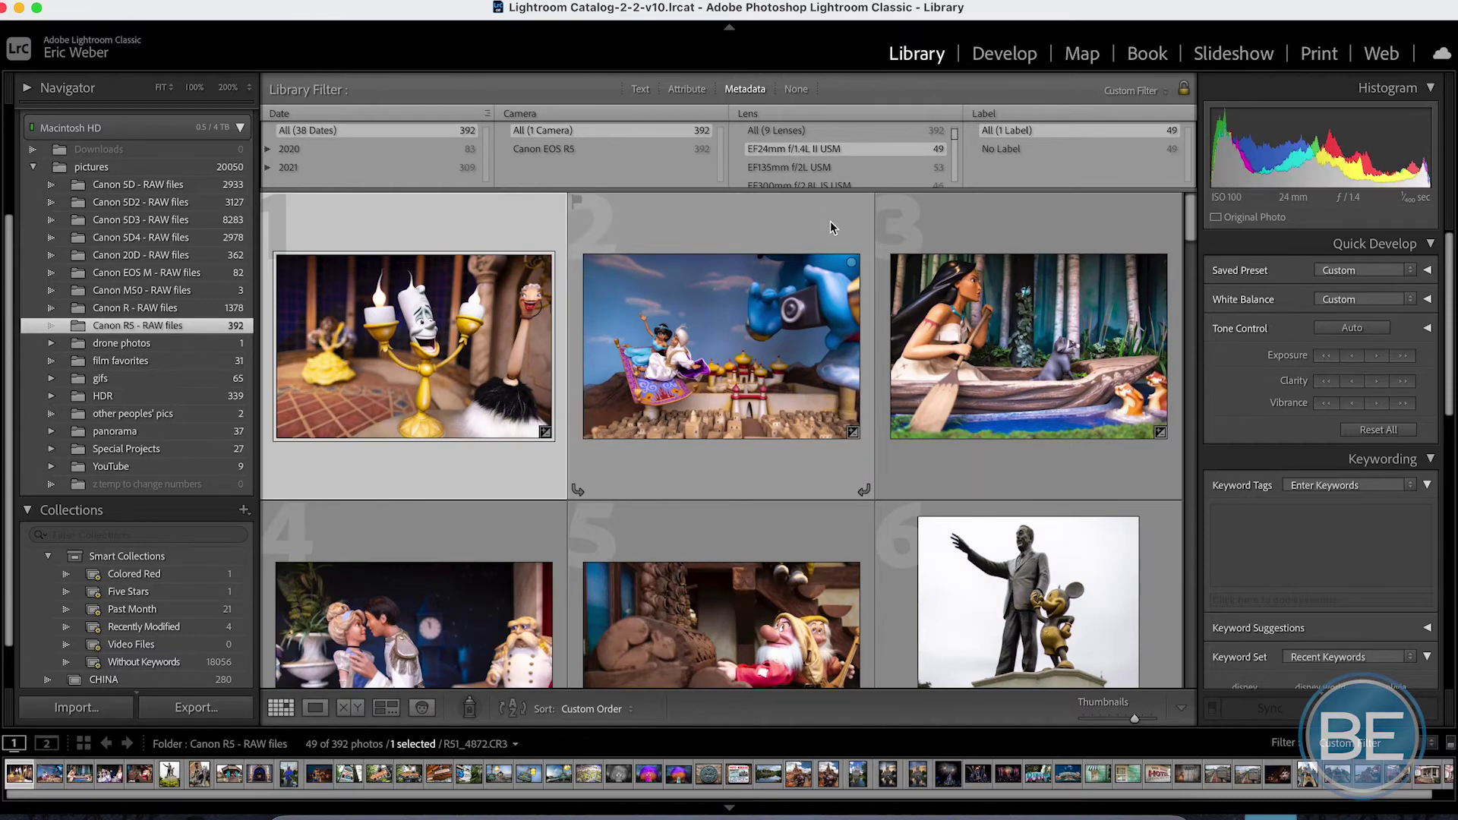
scroll(793, 380, "down", 20)
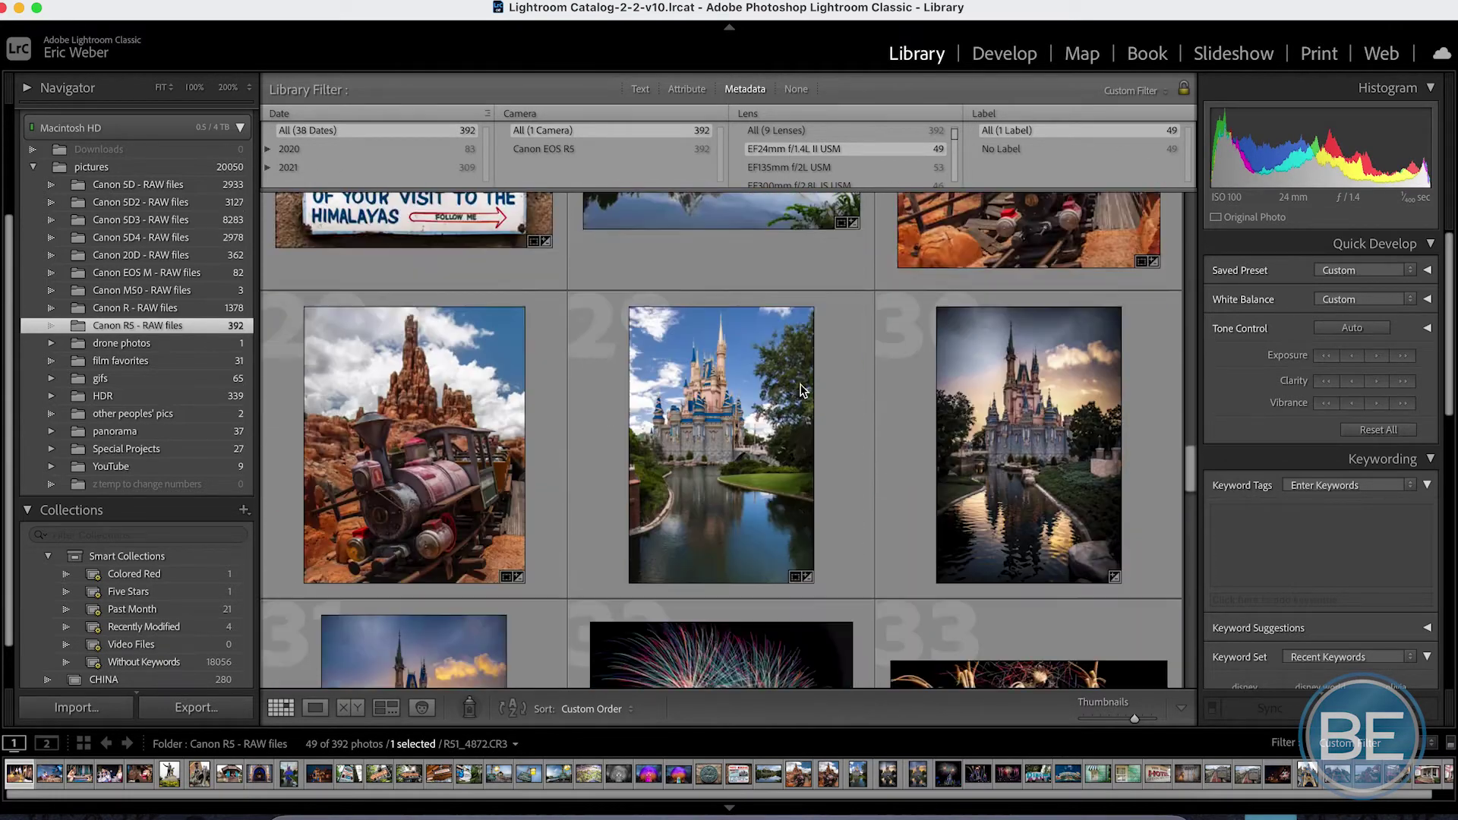
scroll(800, 384, "down", 3)
scroll(799, 384, "up", 3)
- Return the Library Filter to Text with no filter, browsing all 392 photos
key("super+f")
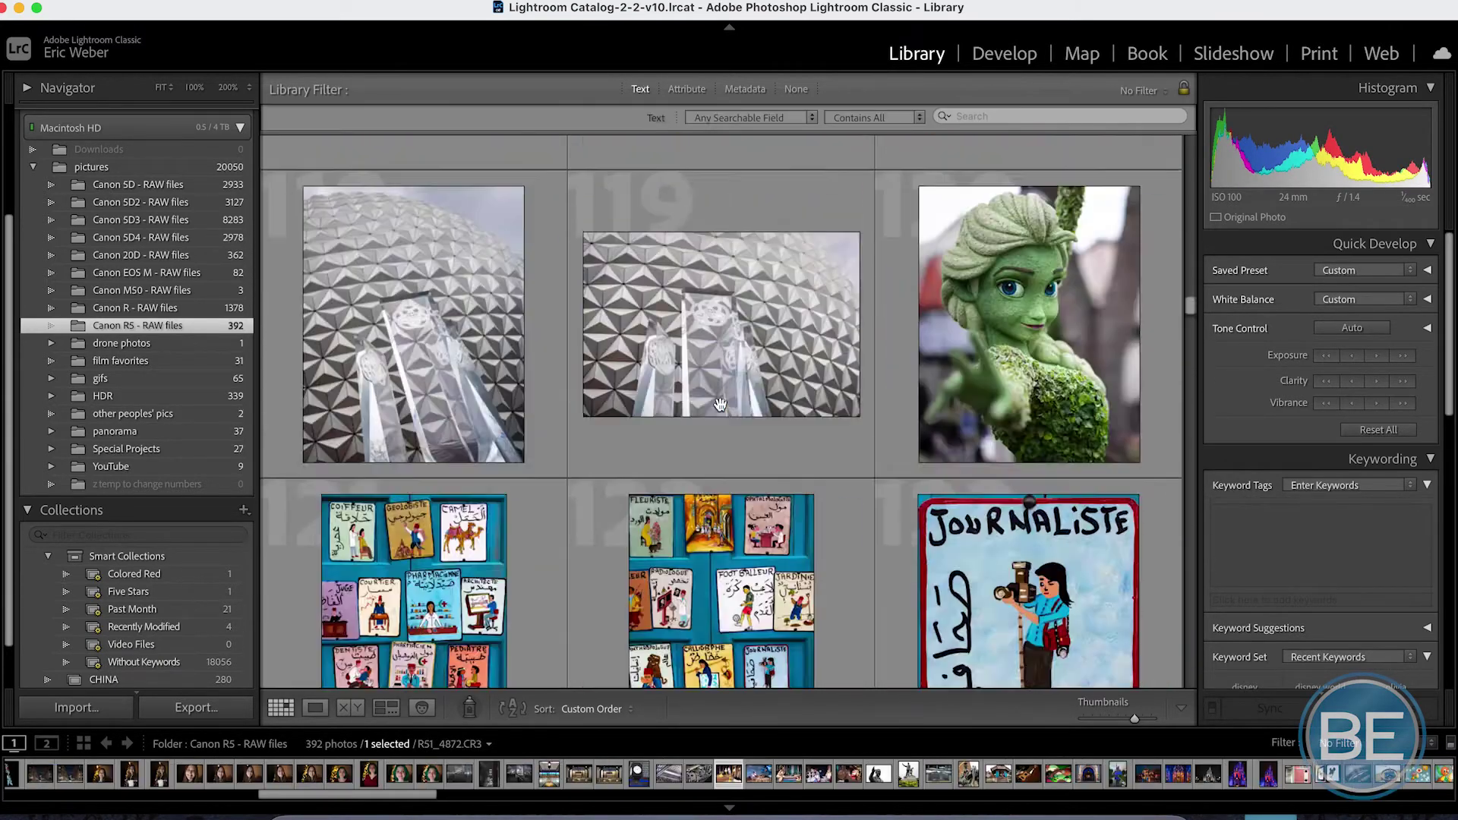
scroll(720, 404, "down", 20)
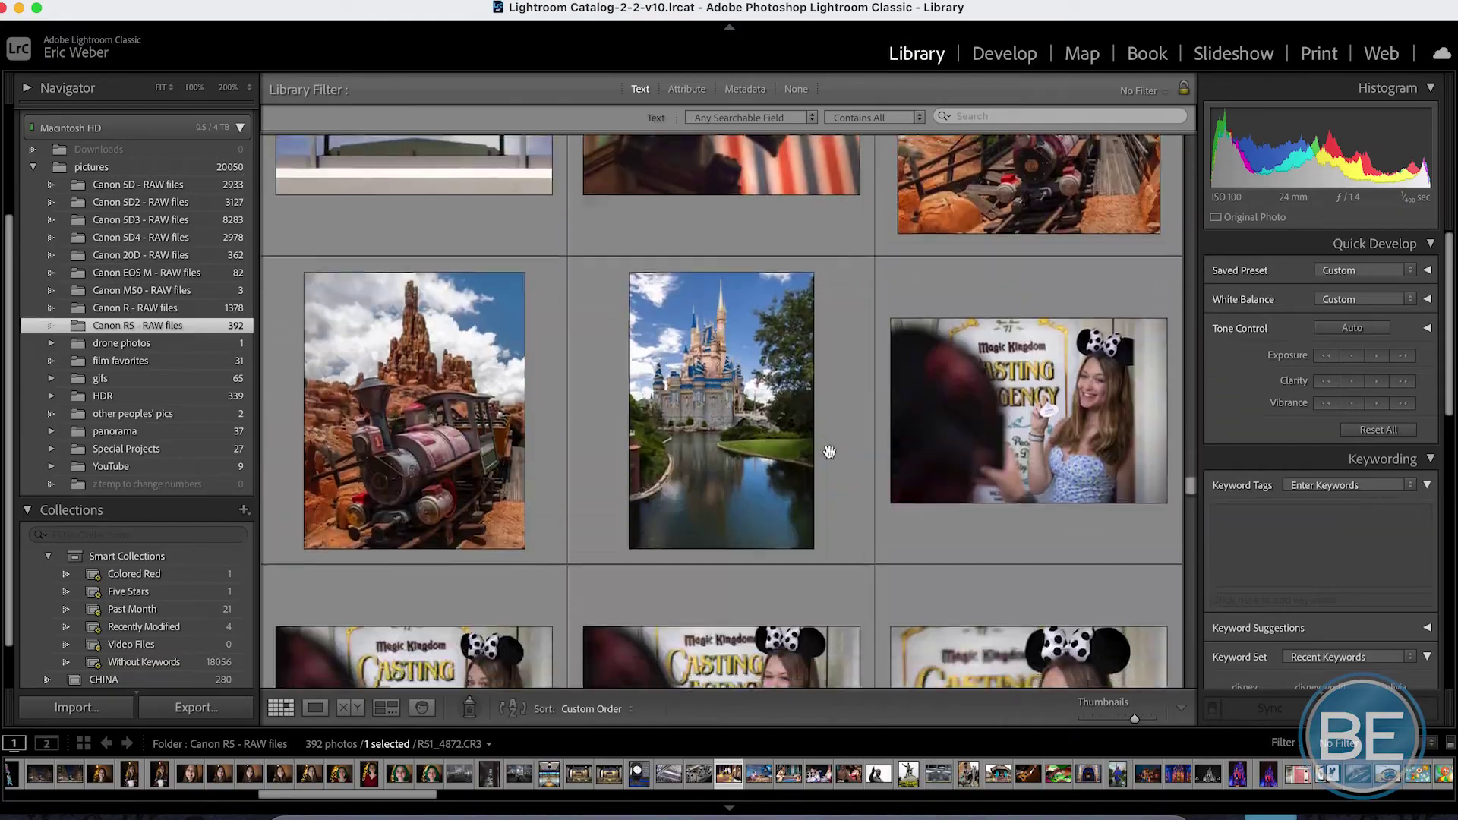
scroll(826, 451, "down", 20)
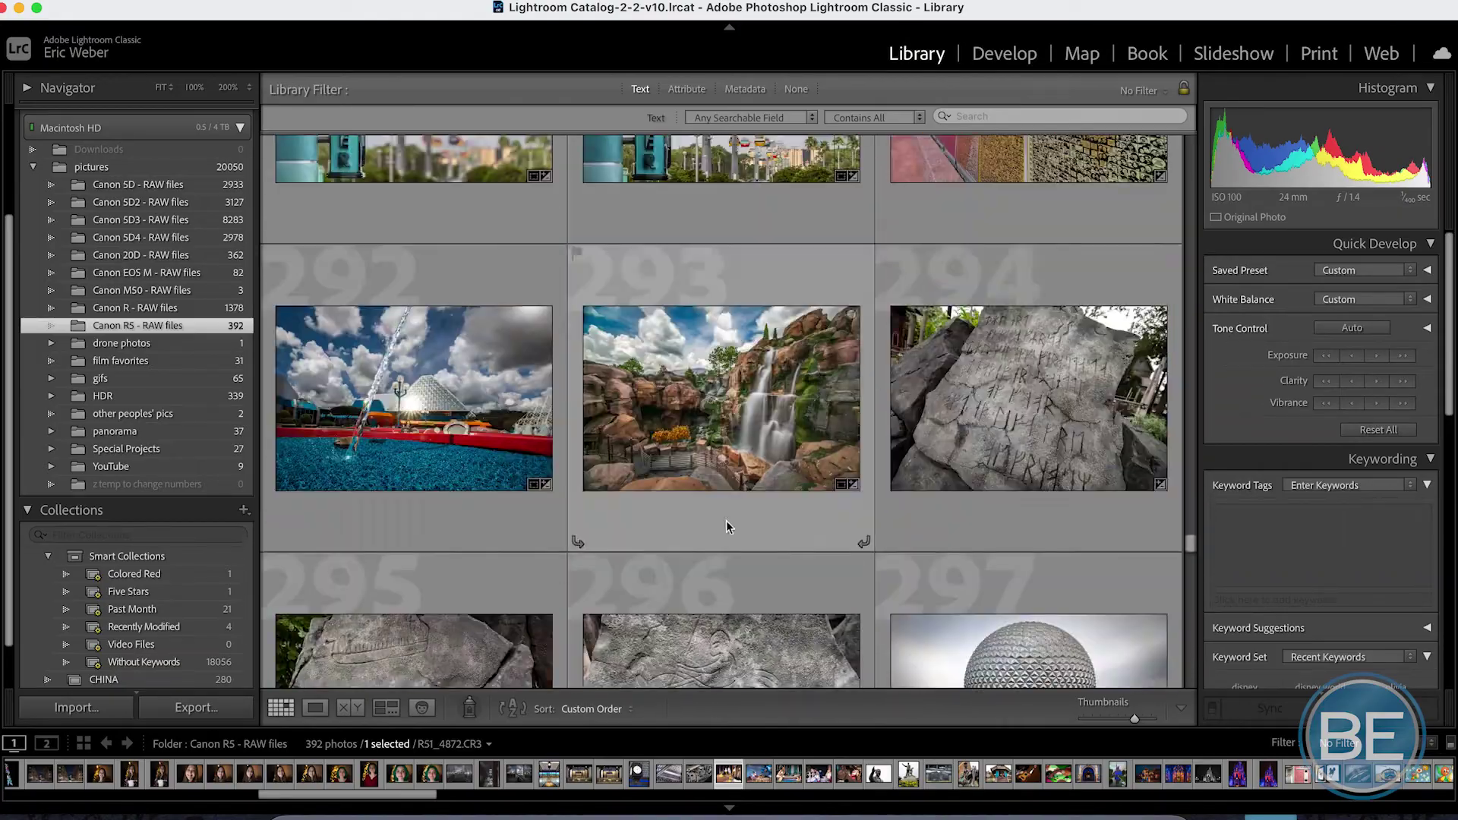
scroll(786, 499, "down", 5)
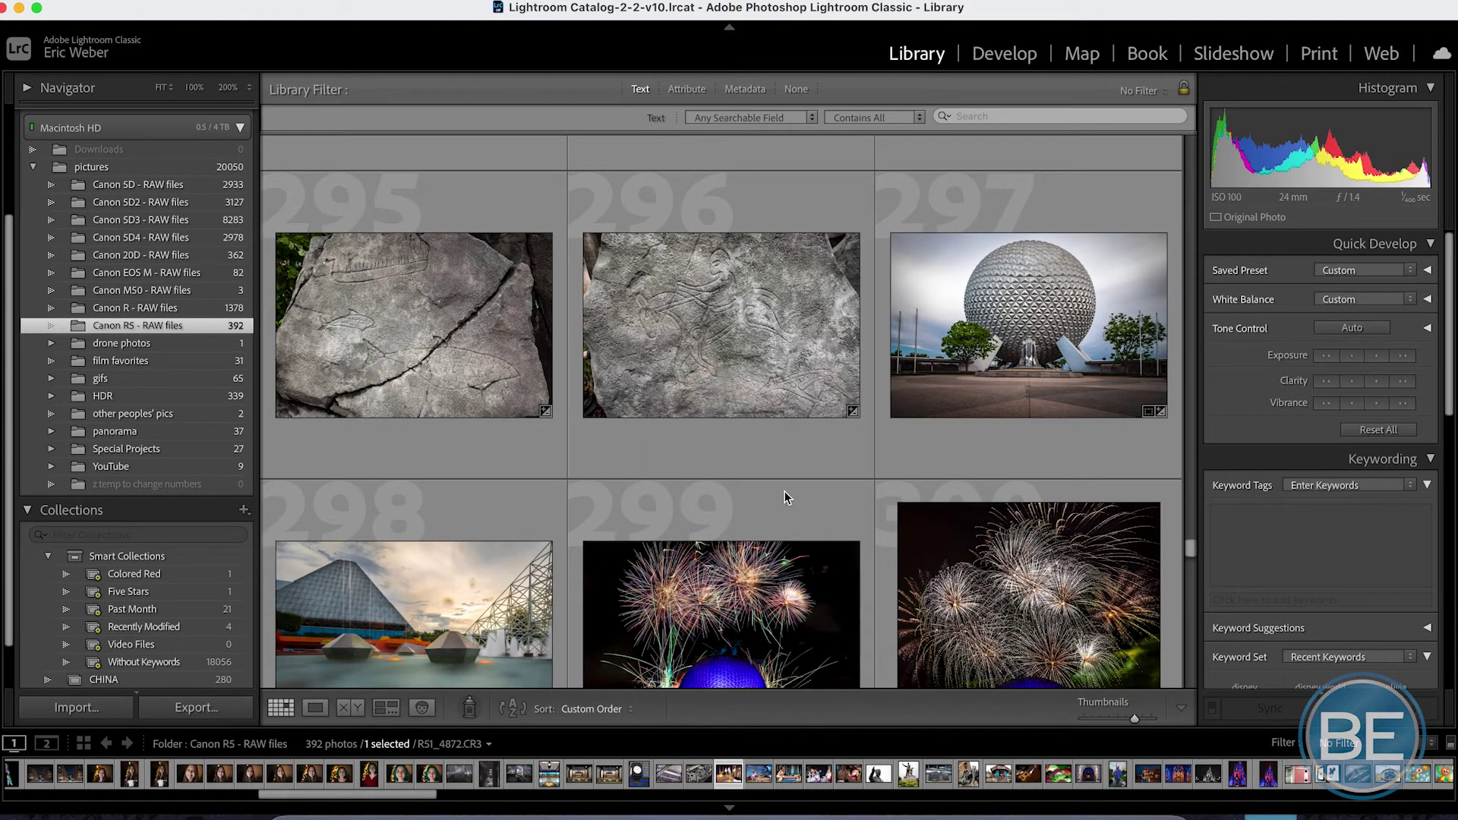
scroll(785, 497, "down", 4)
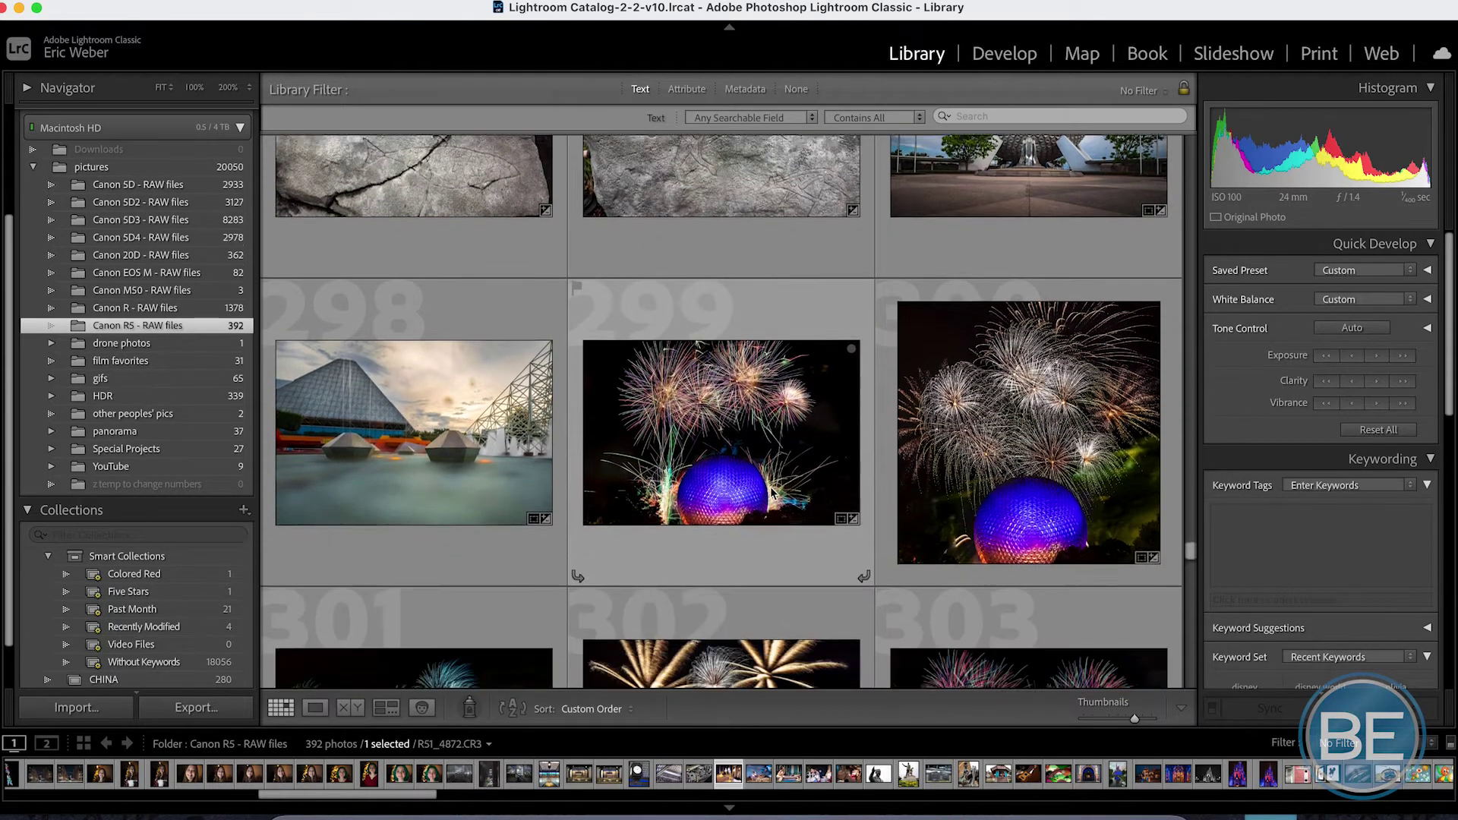
scroll(772, 492, "down", 2)
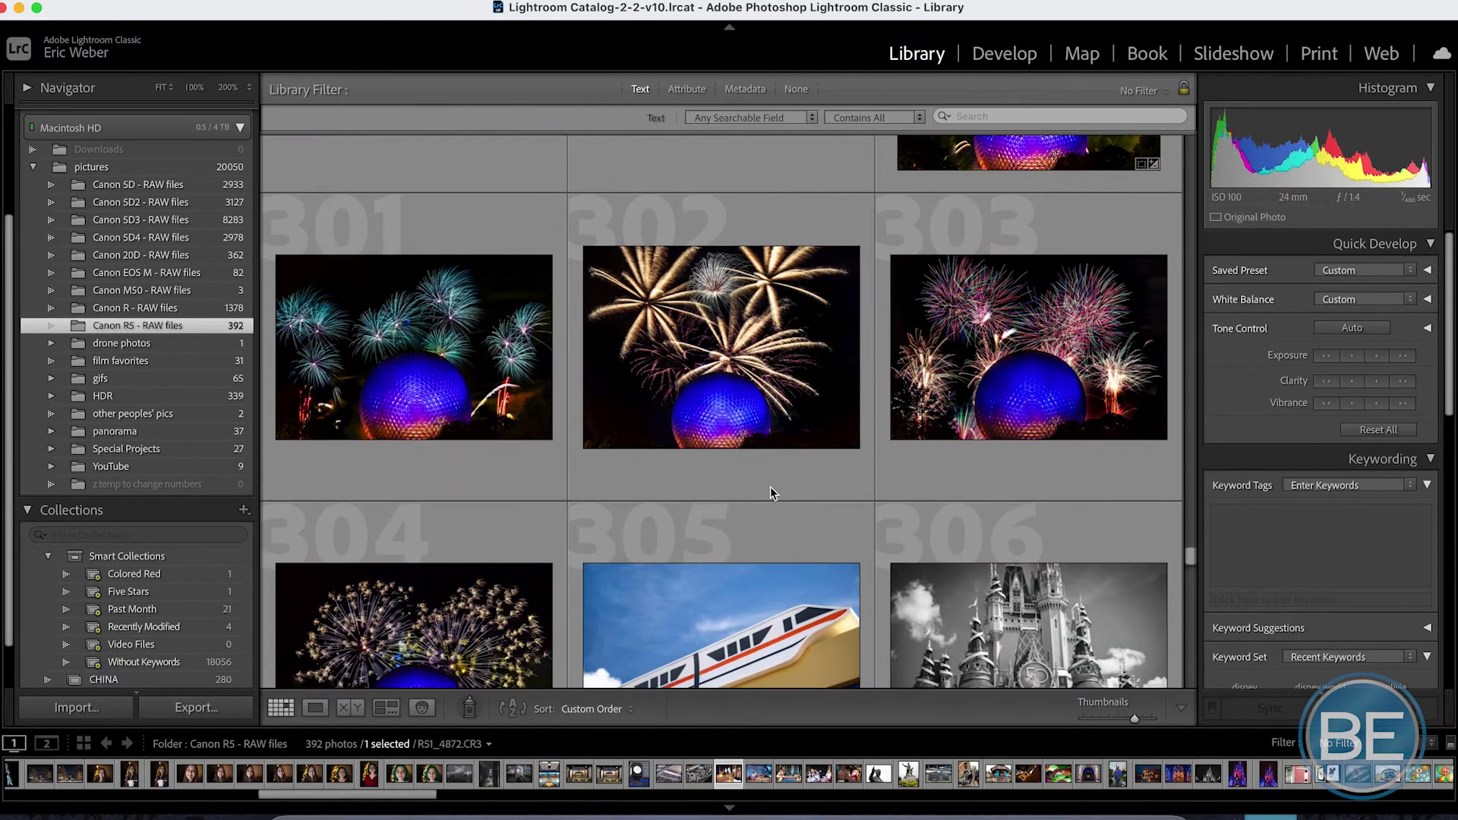
scroll(770, 492, "down", 5)
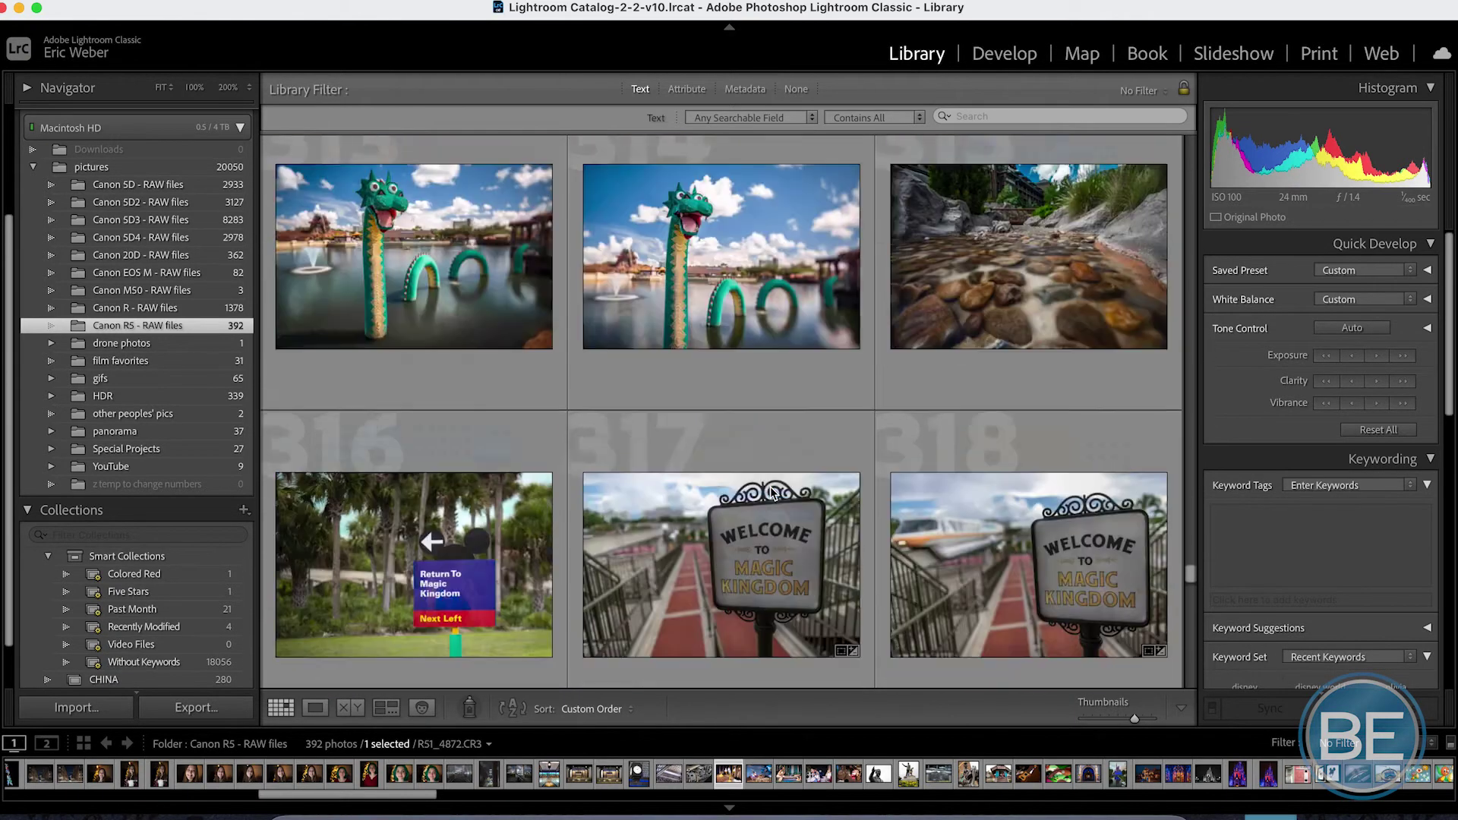
scroll(771, 492, "down", 8)
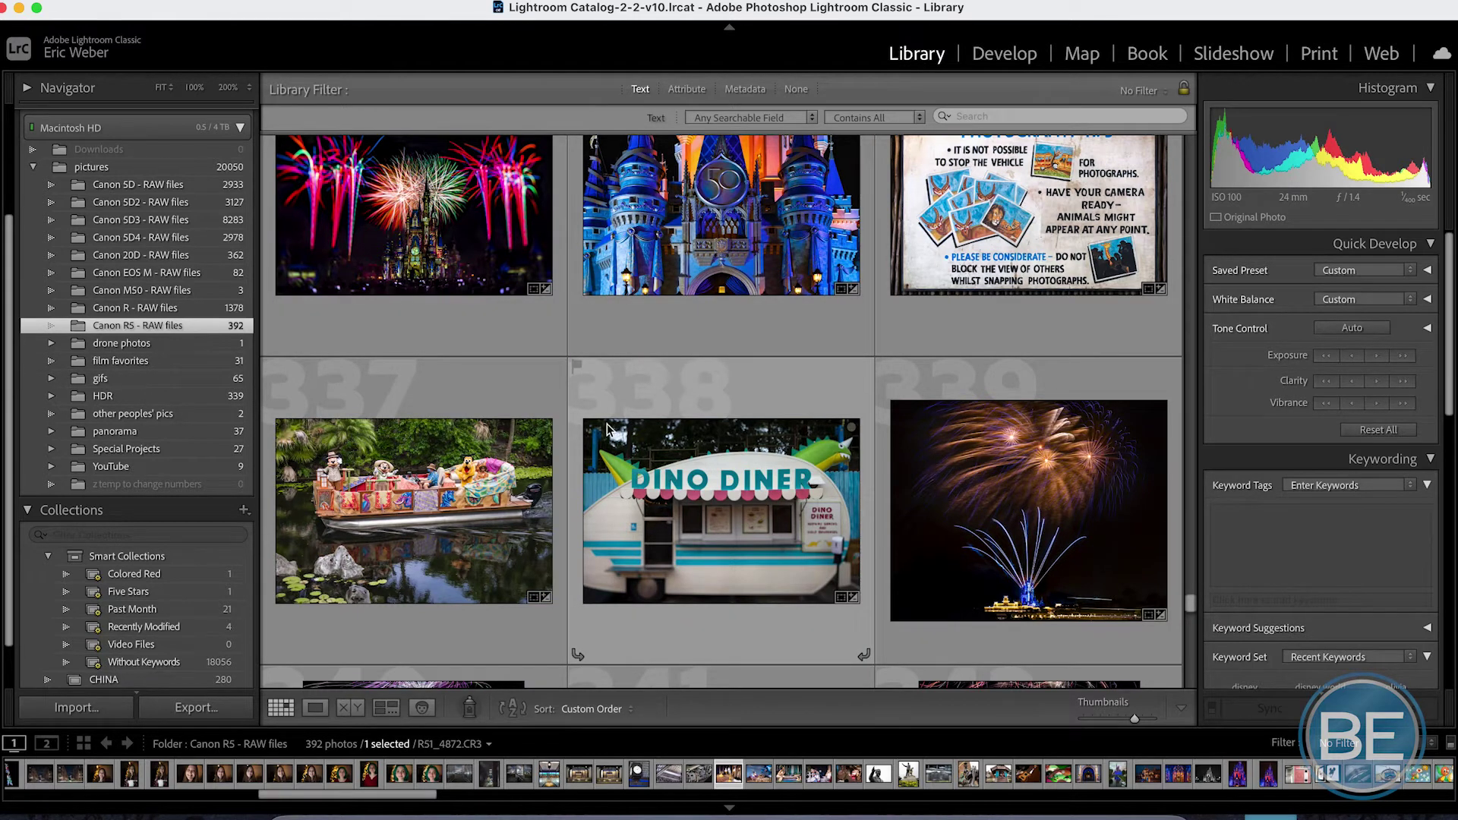
- Open the blue light-beams night photo RS1_12679.CR3 in Develop
mouse_move(608, 429)
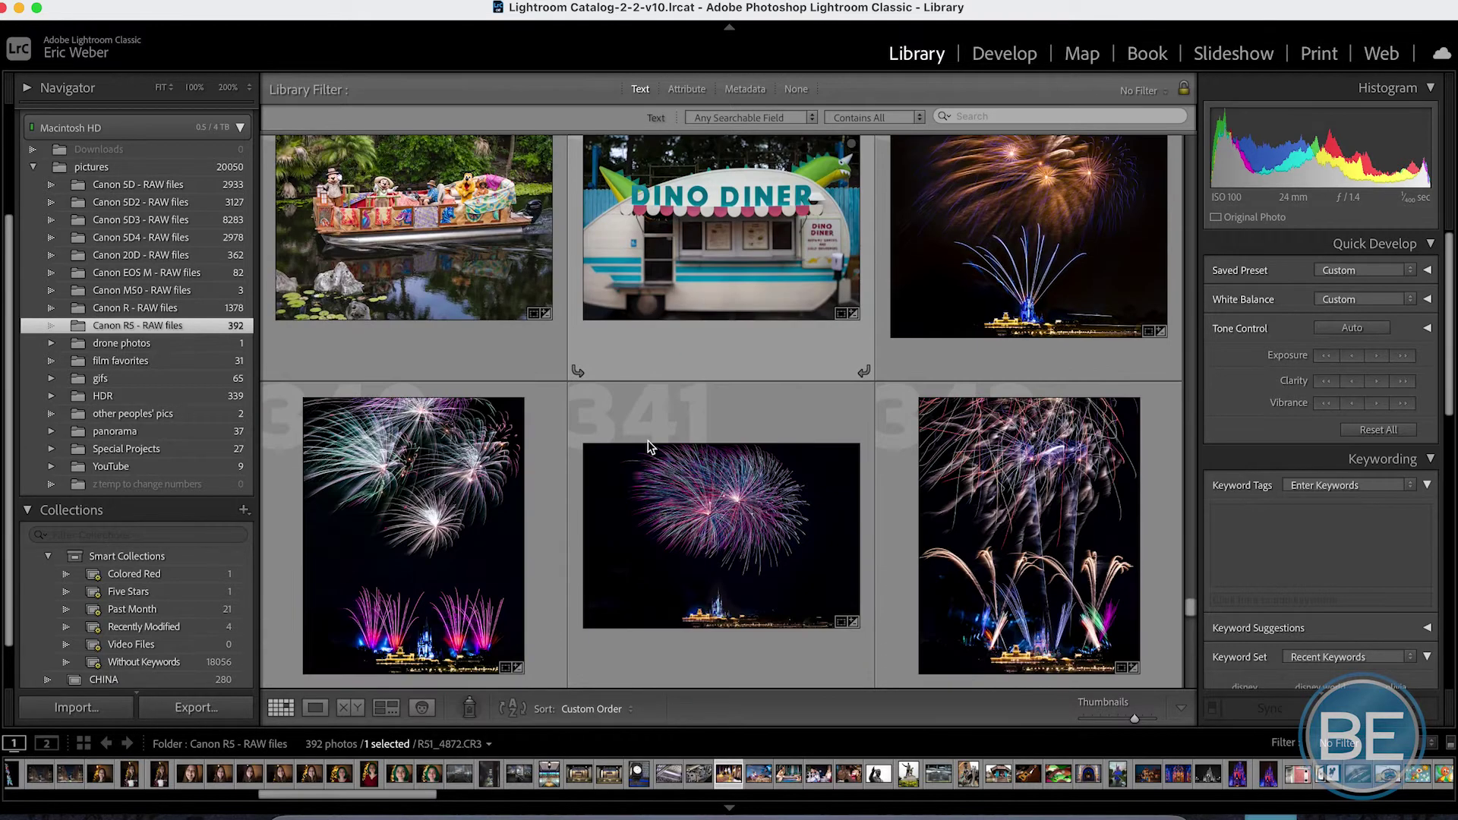
scroll(649, 447, "down", 20)
scroll(648, 441, "up", 3)
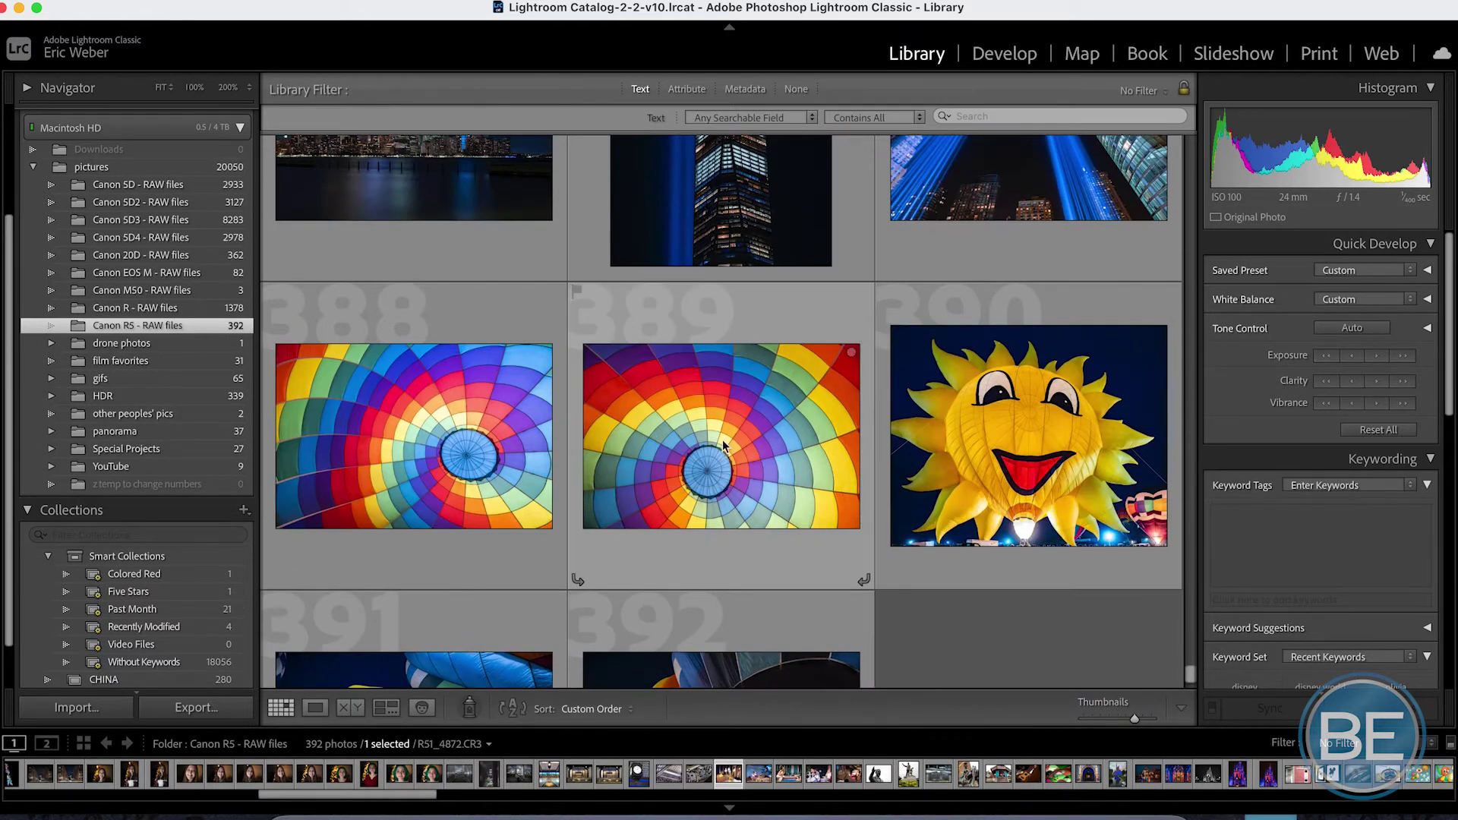
scroll(825, 413, "up", 3)
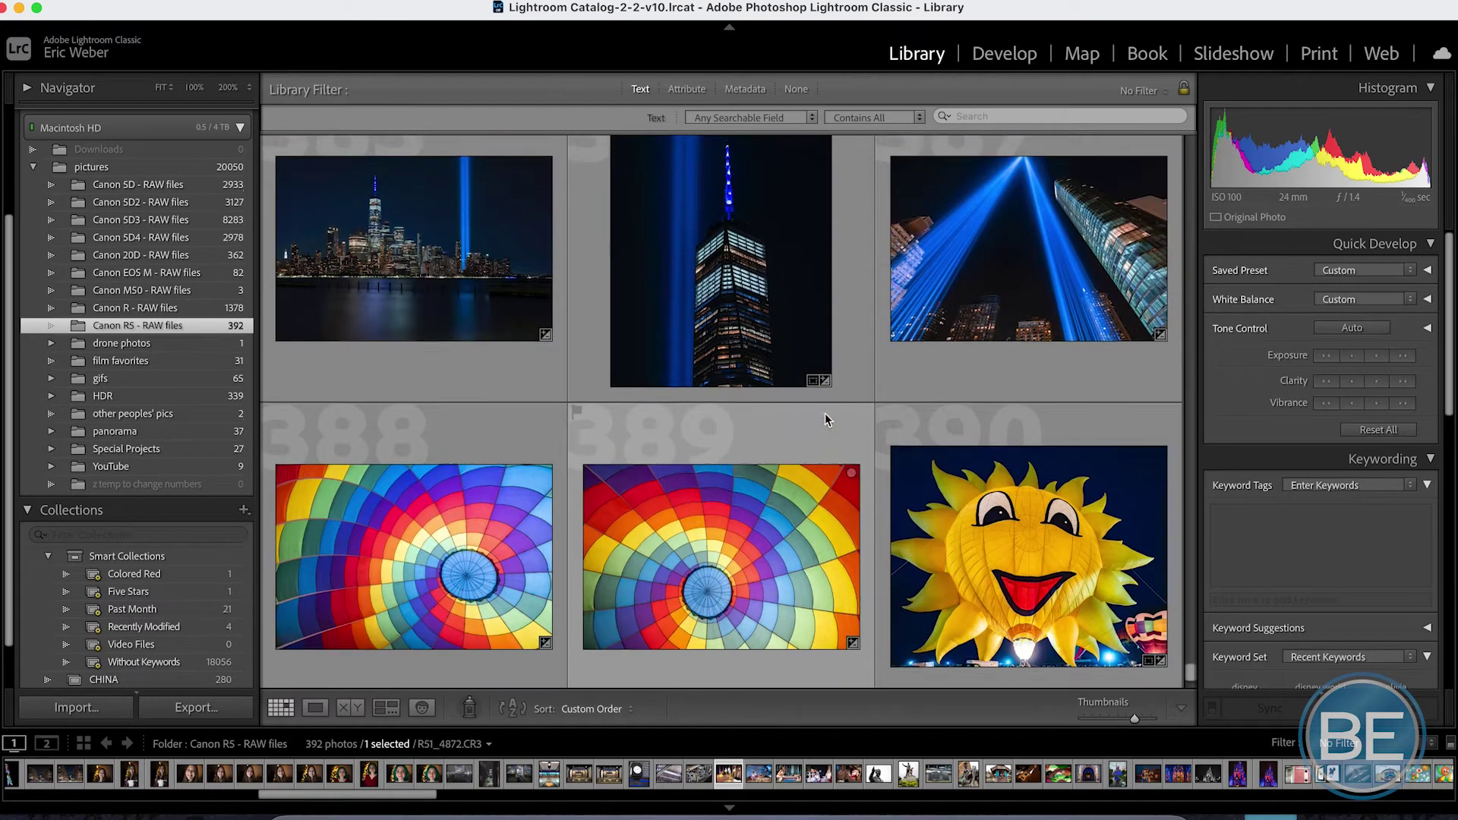
left_click(1015, 55)
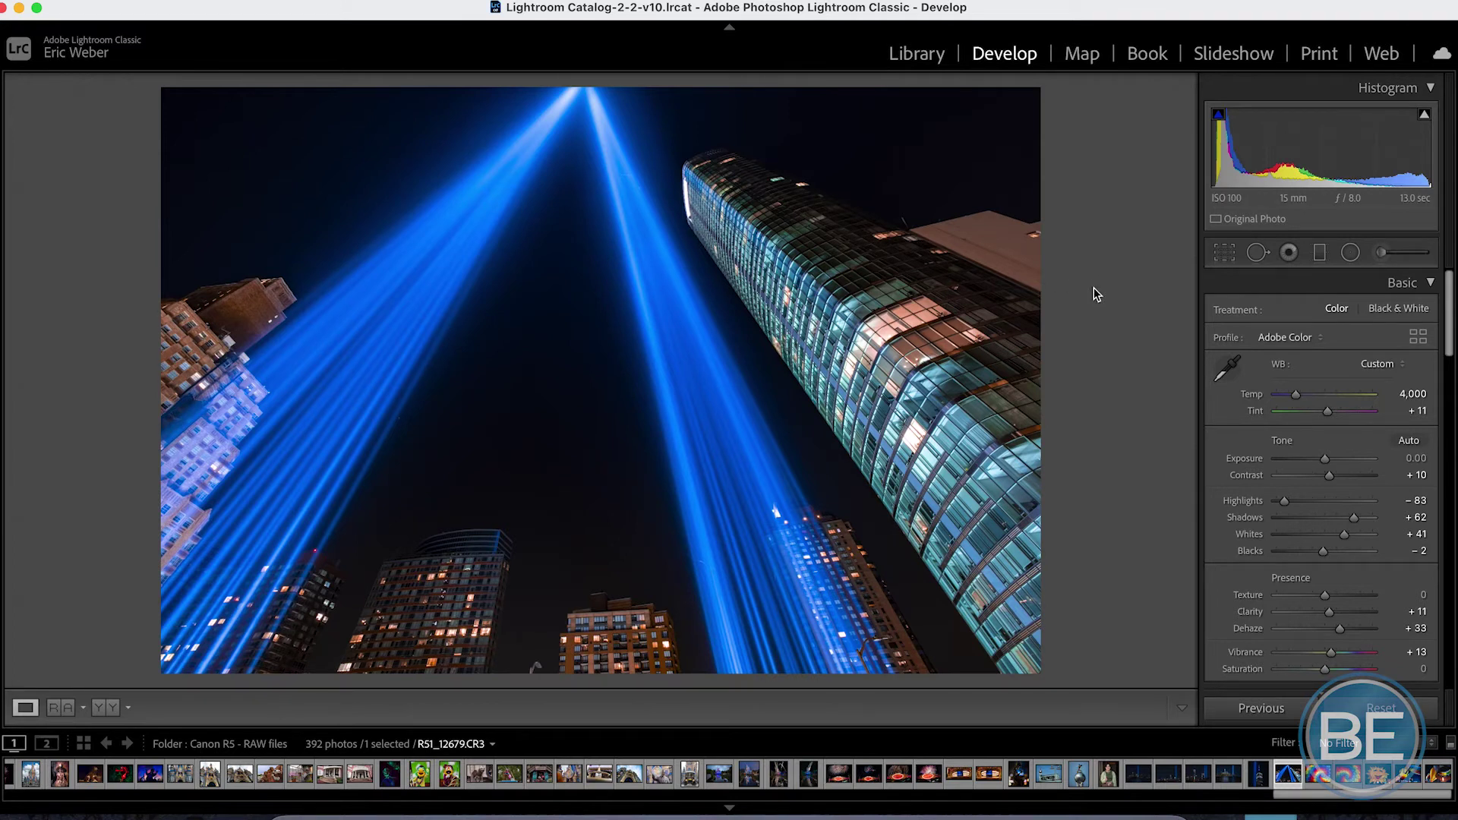
- Compare the light-beams photo with its Before view, then go back to the Library grid
key("backslash")
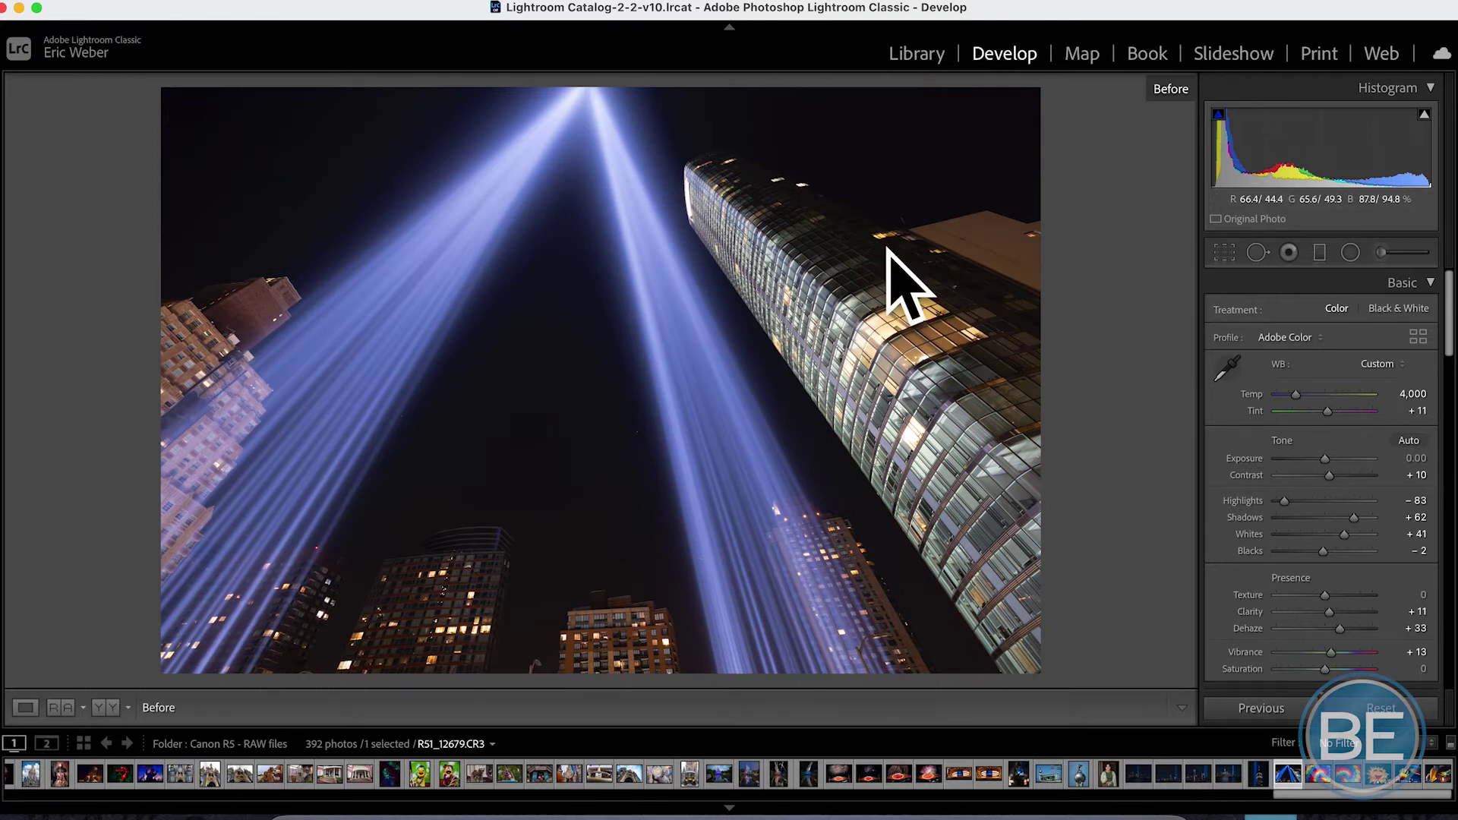
key("backslash")
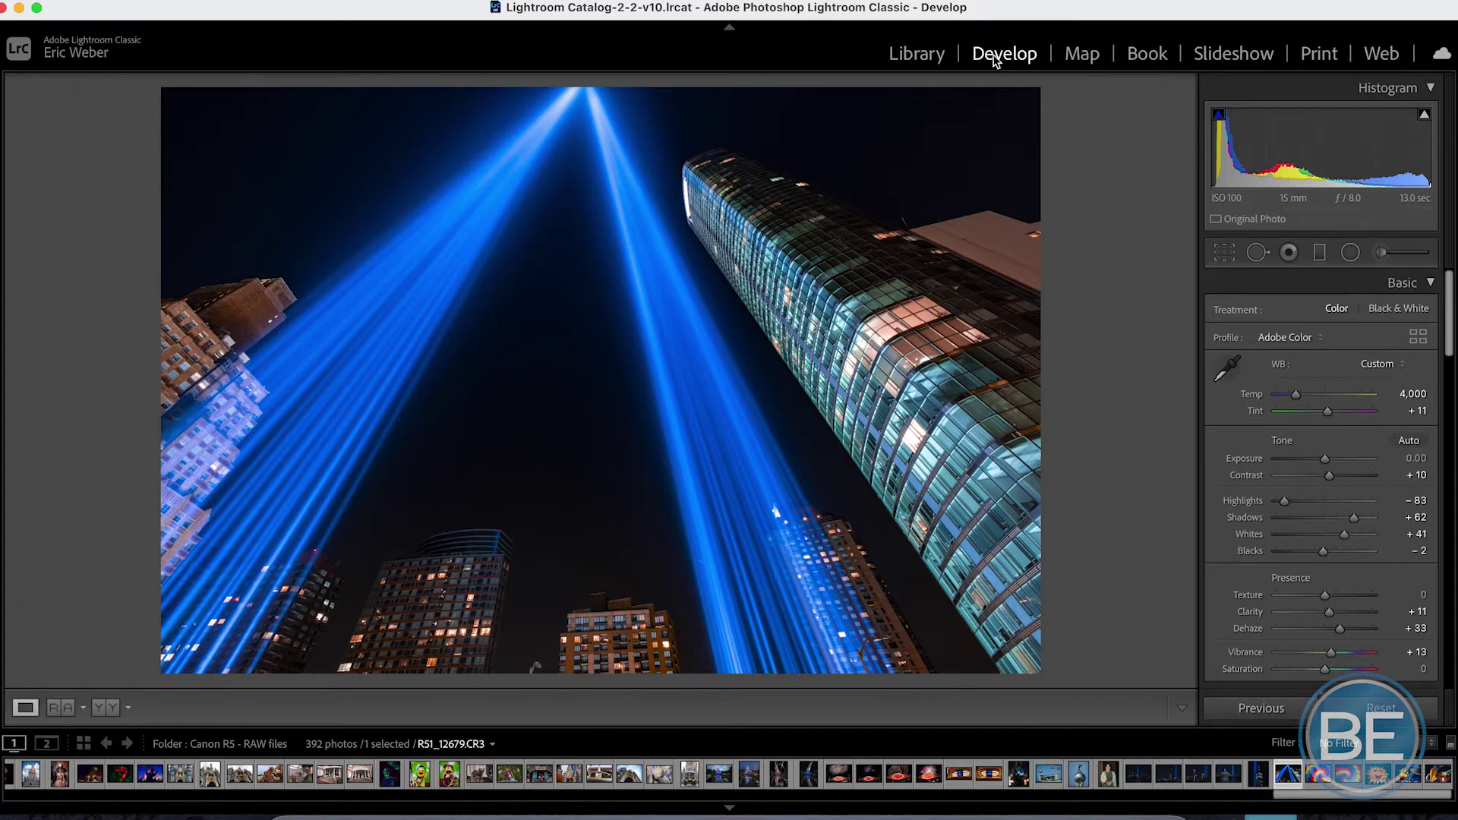
left_click(919, 57)
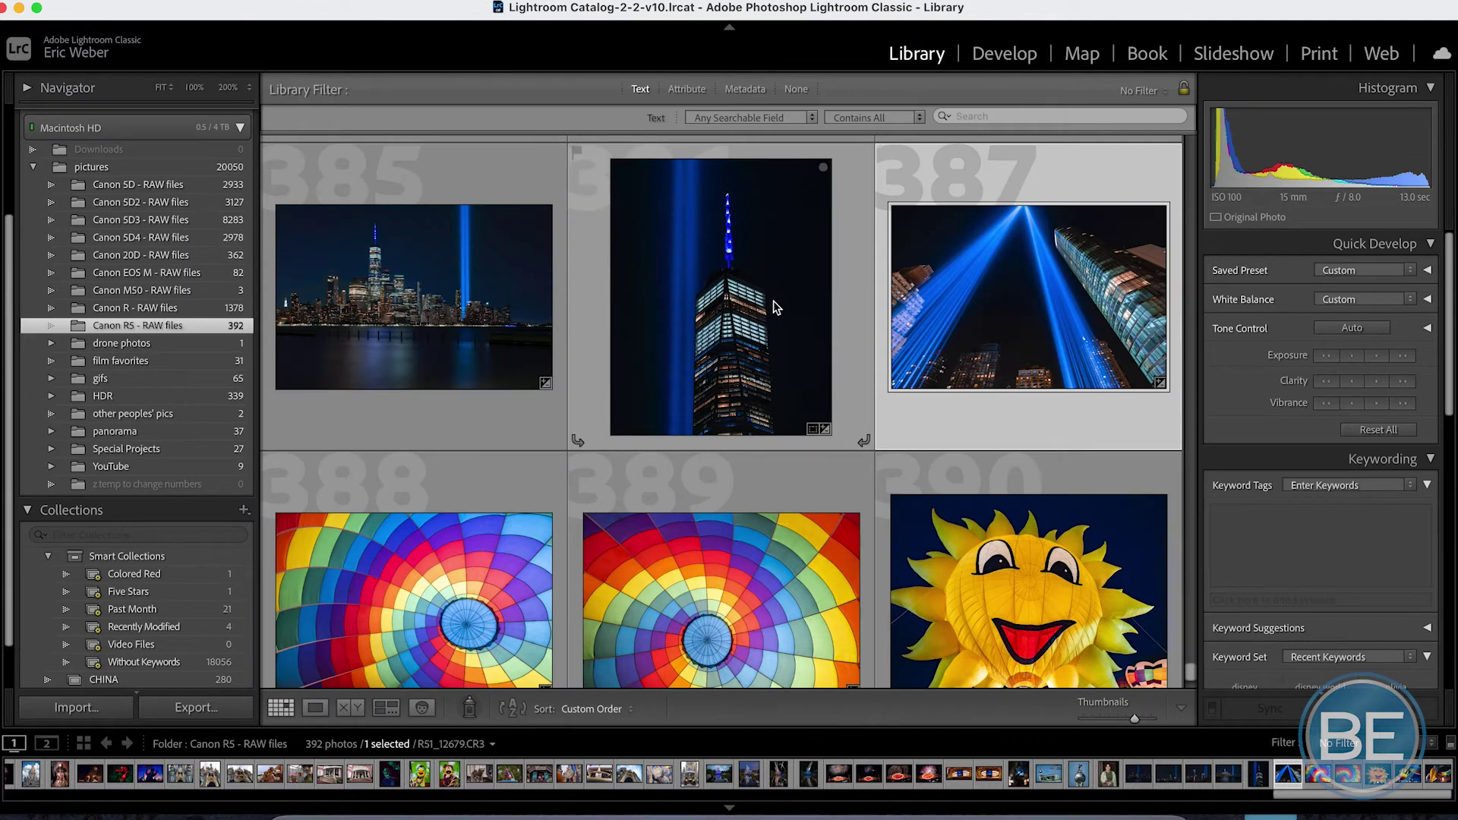
- Select the yellow sun balloon photo RS1_12819.CR3 and open it in Develop
mouse_move(774, 307)
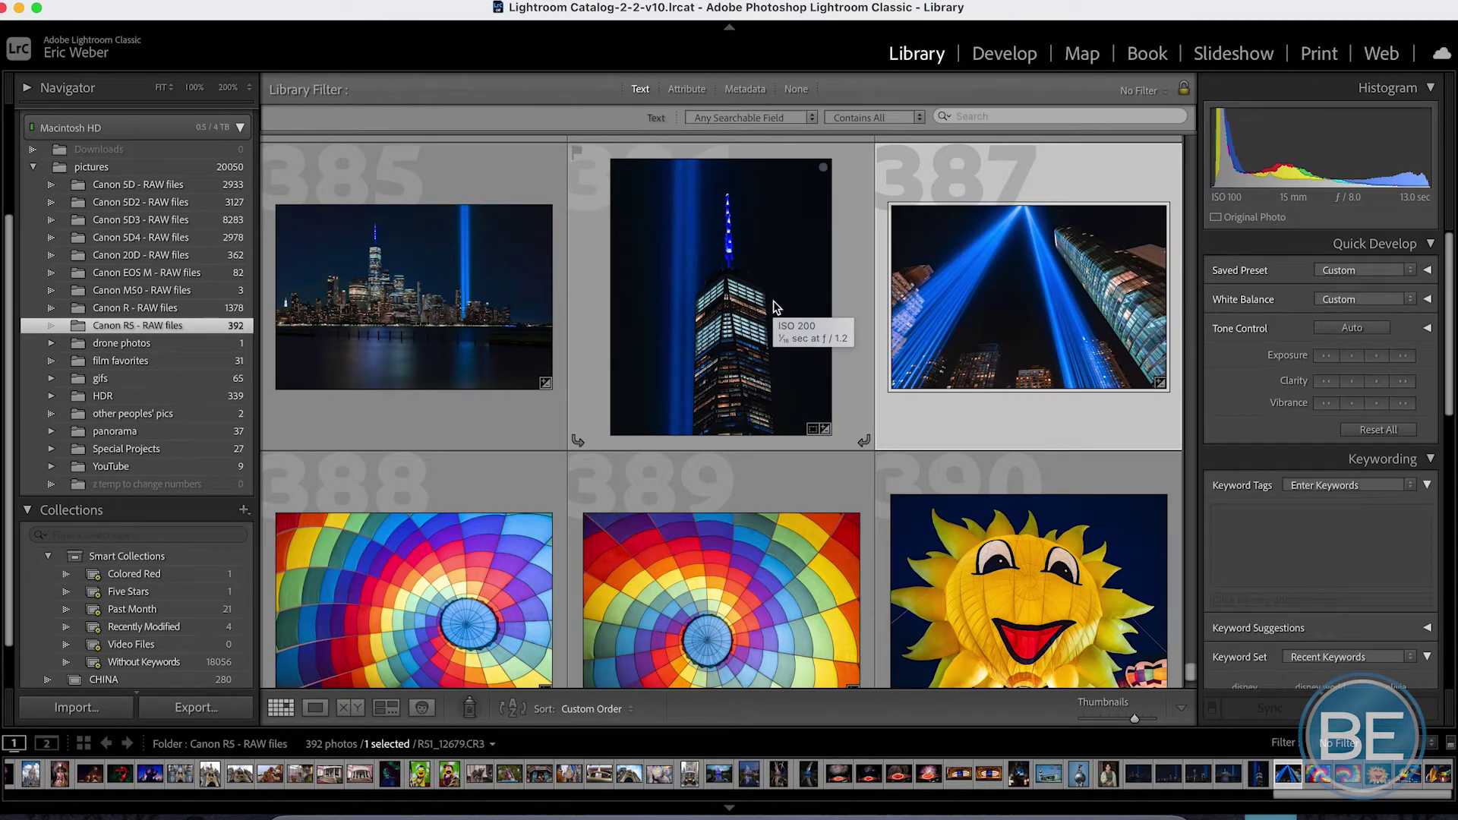
scroll(794, 380, "down", 2)
left_click(996, 494)
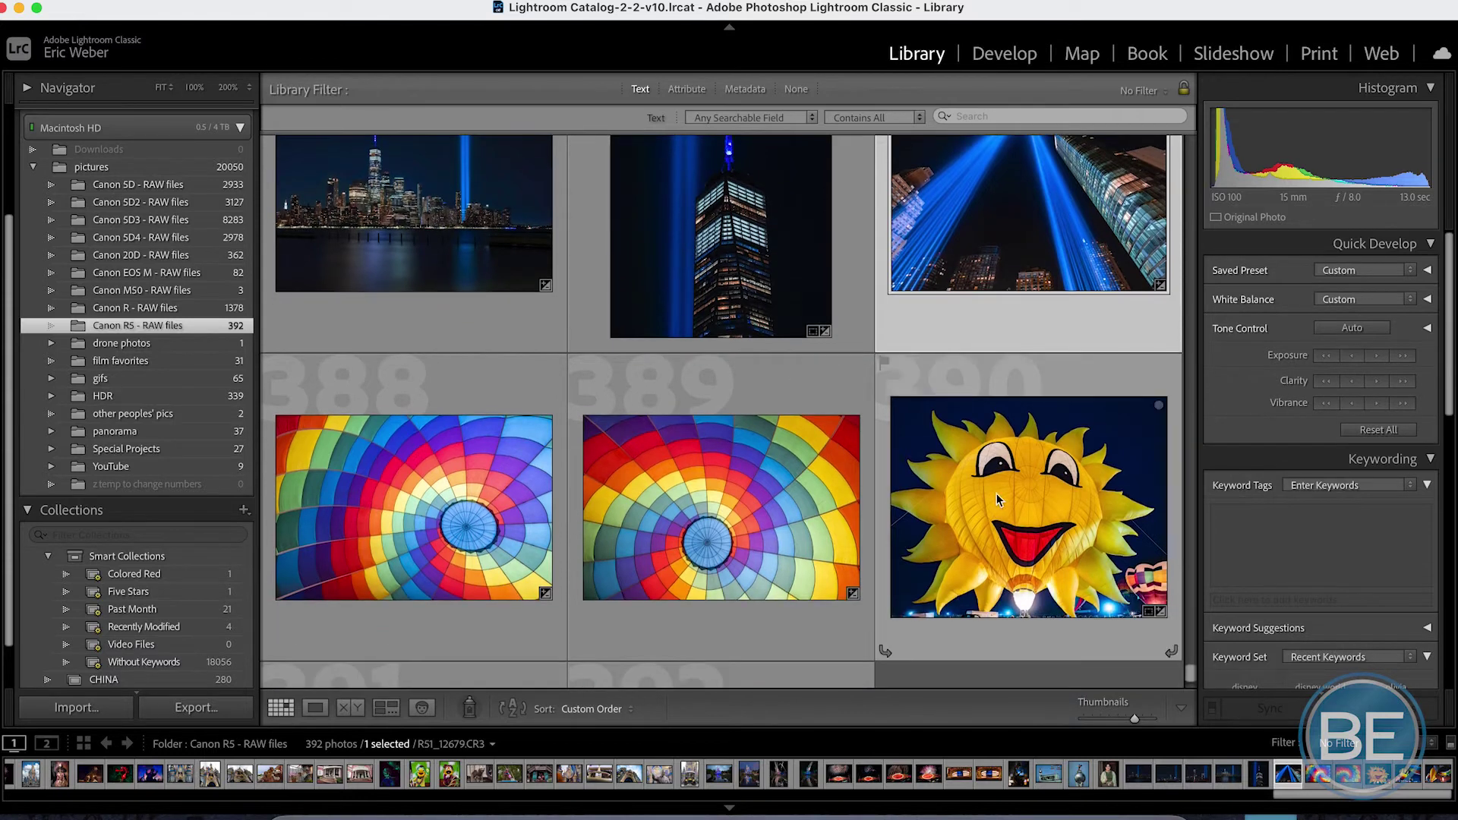
left_click(1002, 54)
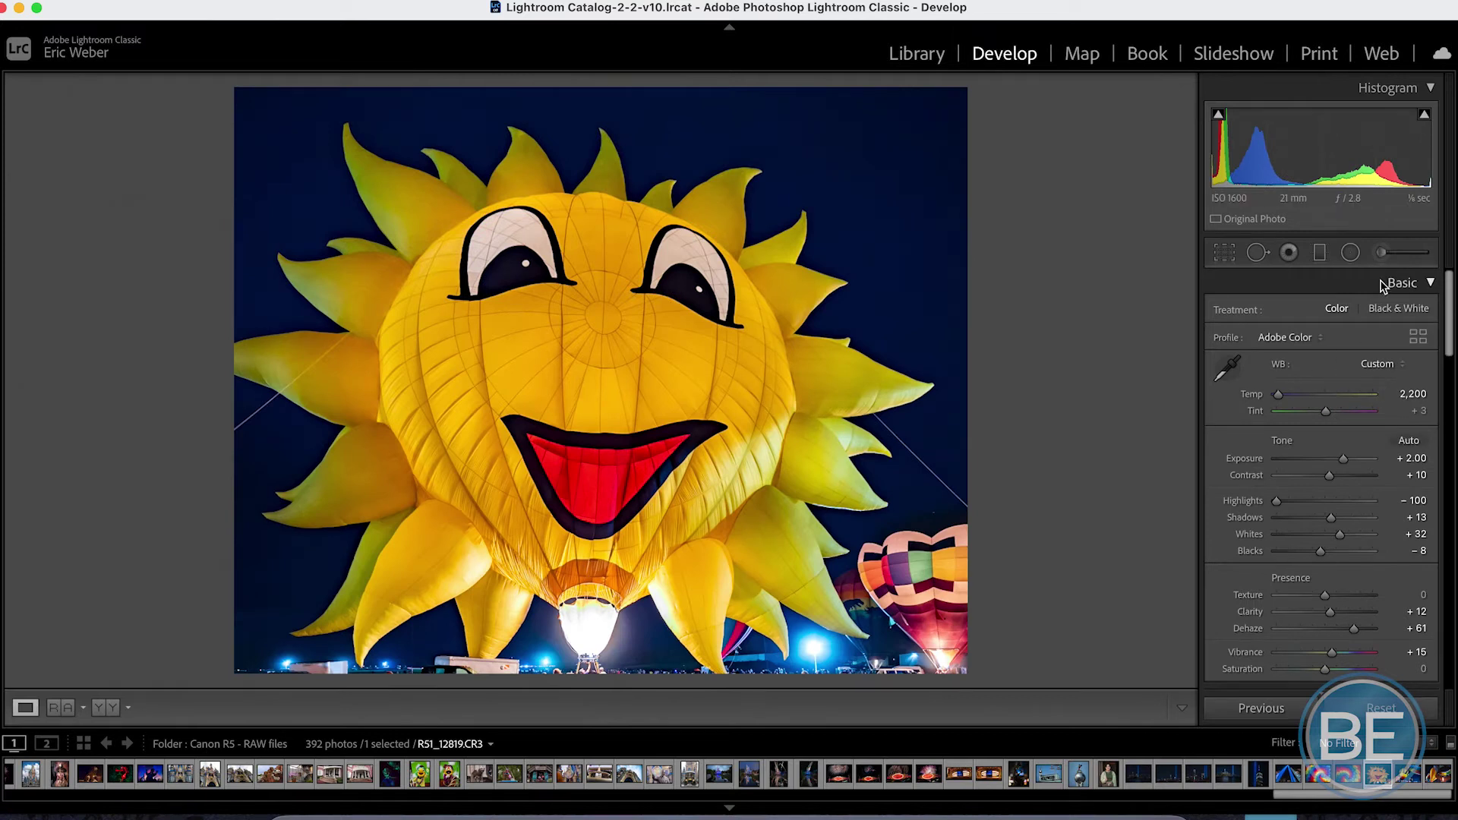
- Preview it in Black & White, switch back to Color, and return to Library
left_click(1390, 309)
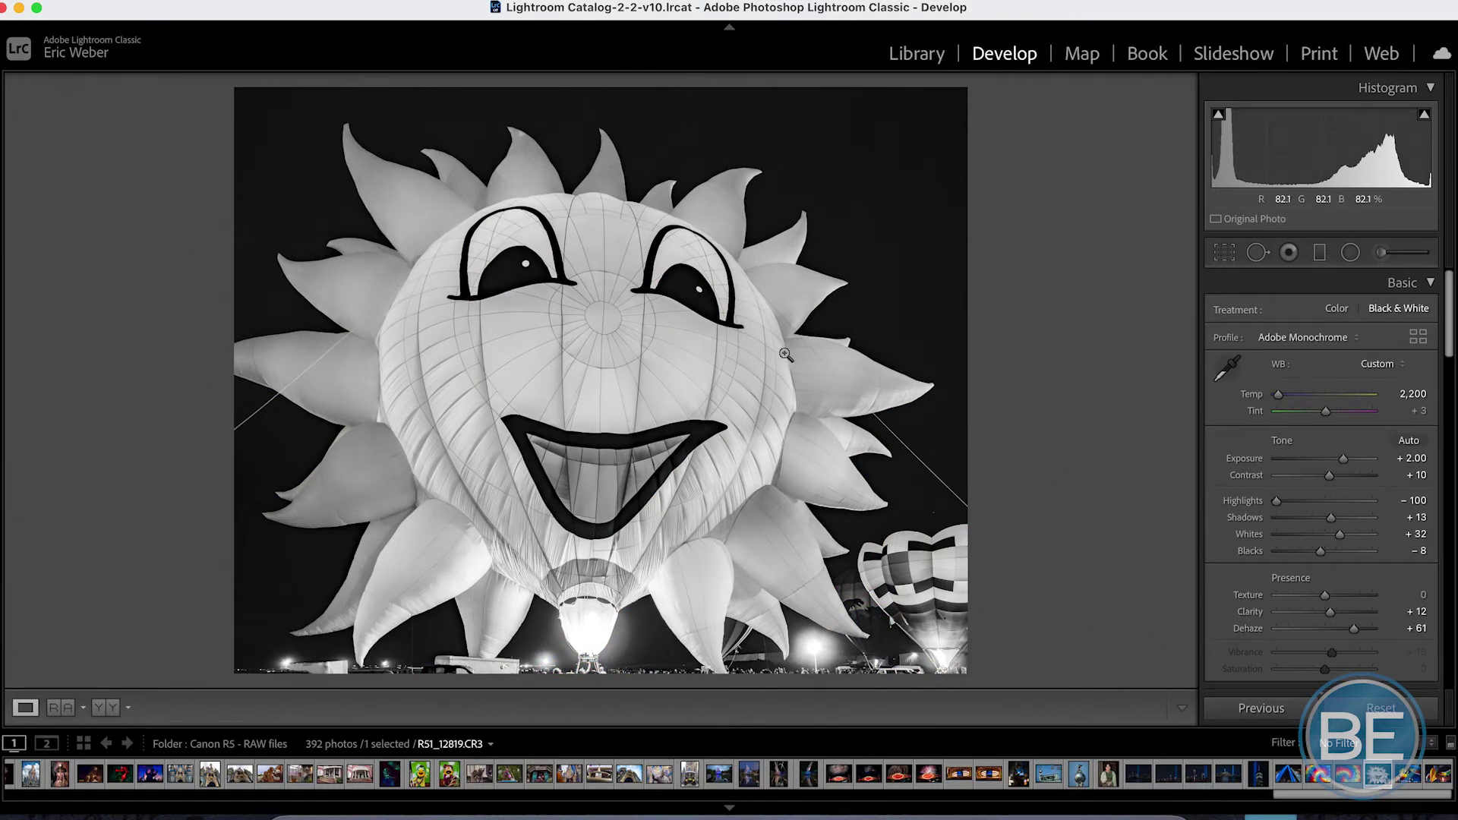
left_click(1335, 308)
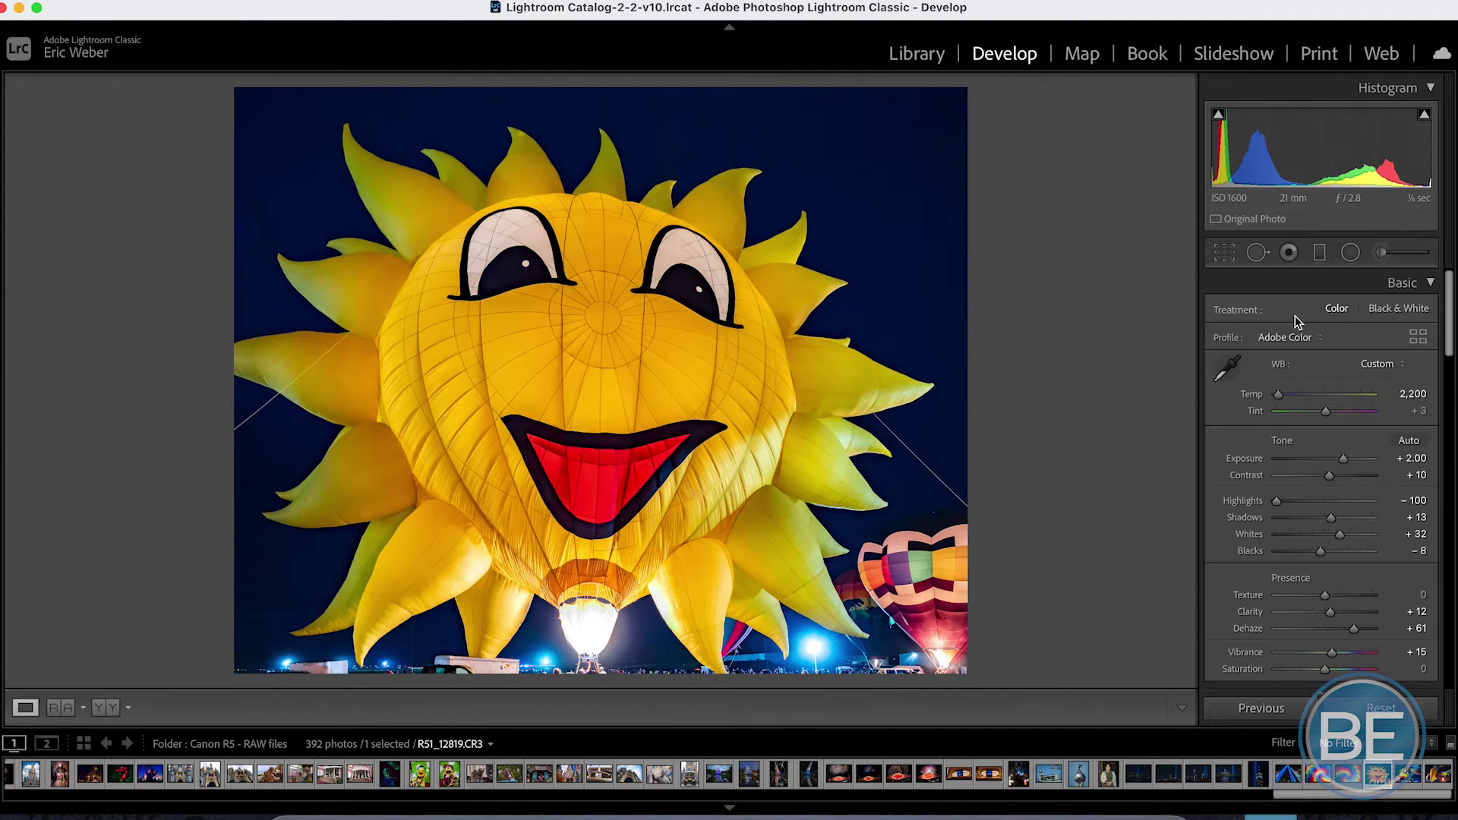
left_click(924, 52)
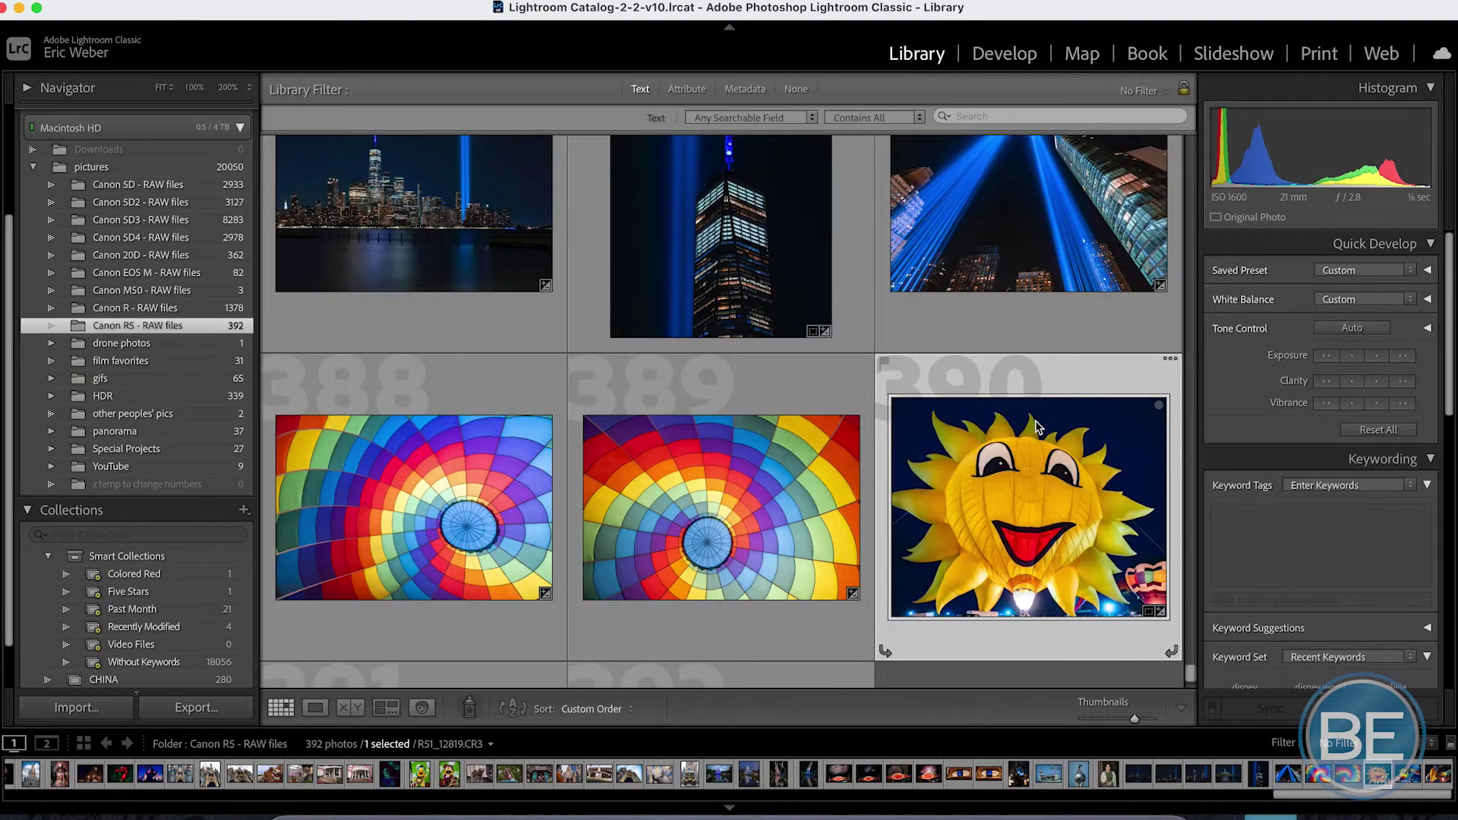
right_click(1027, 477)
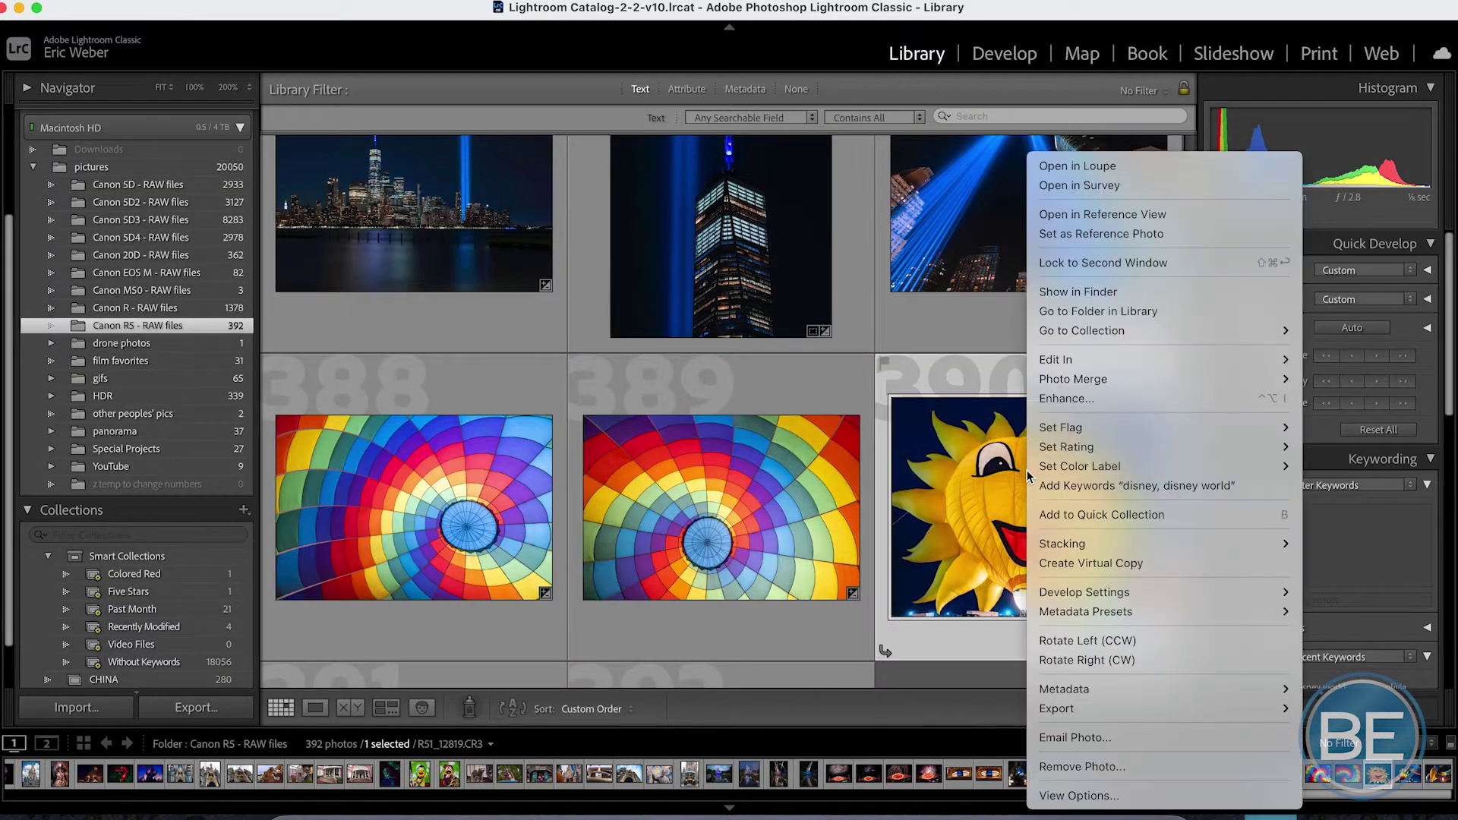
left_click(1094, 563)
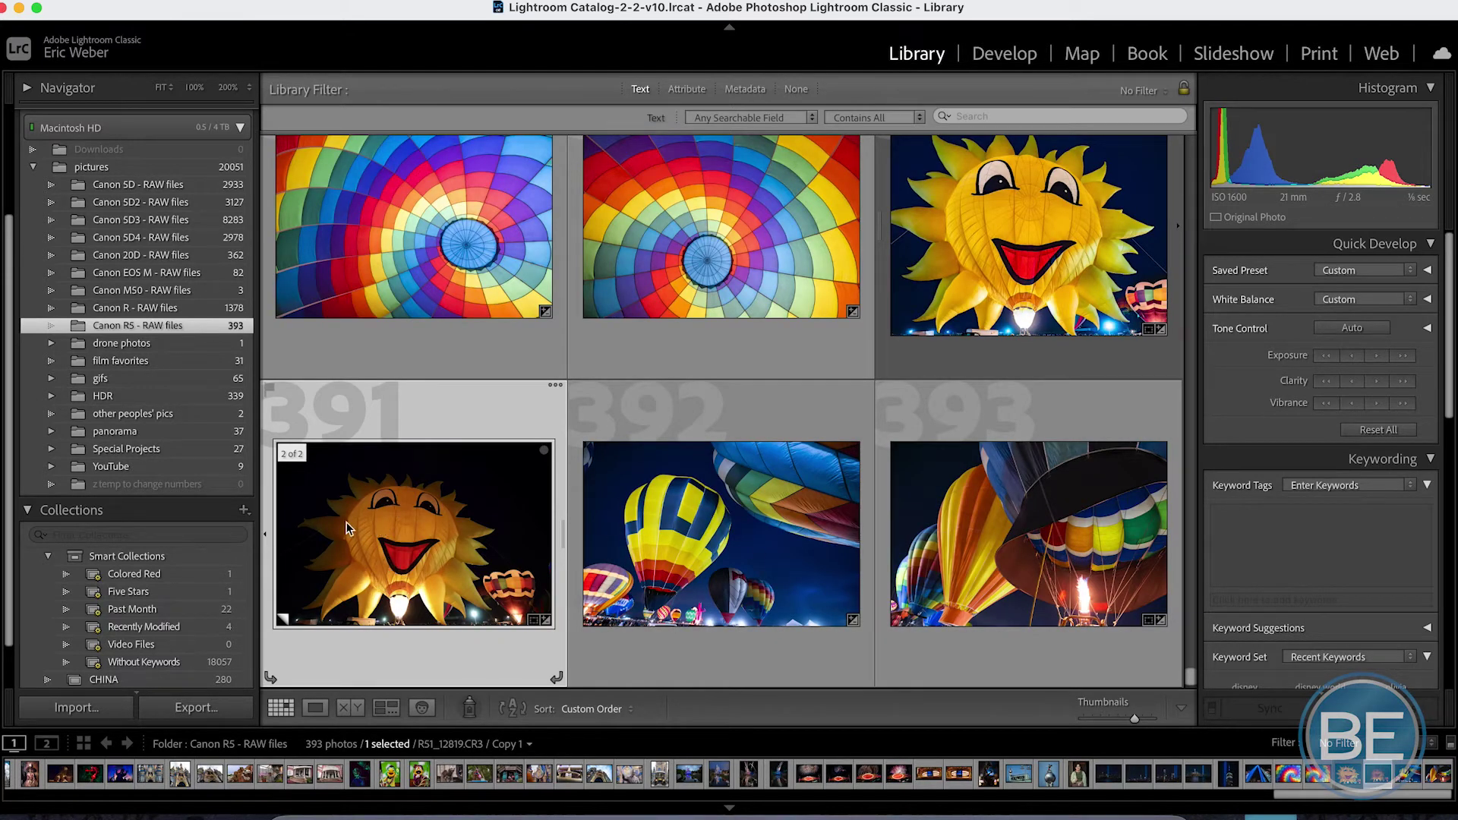
left_click(944, 240)
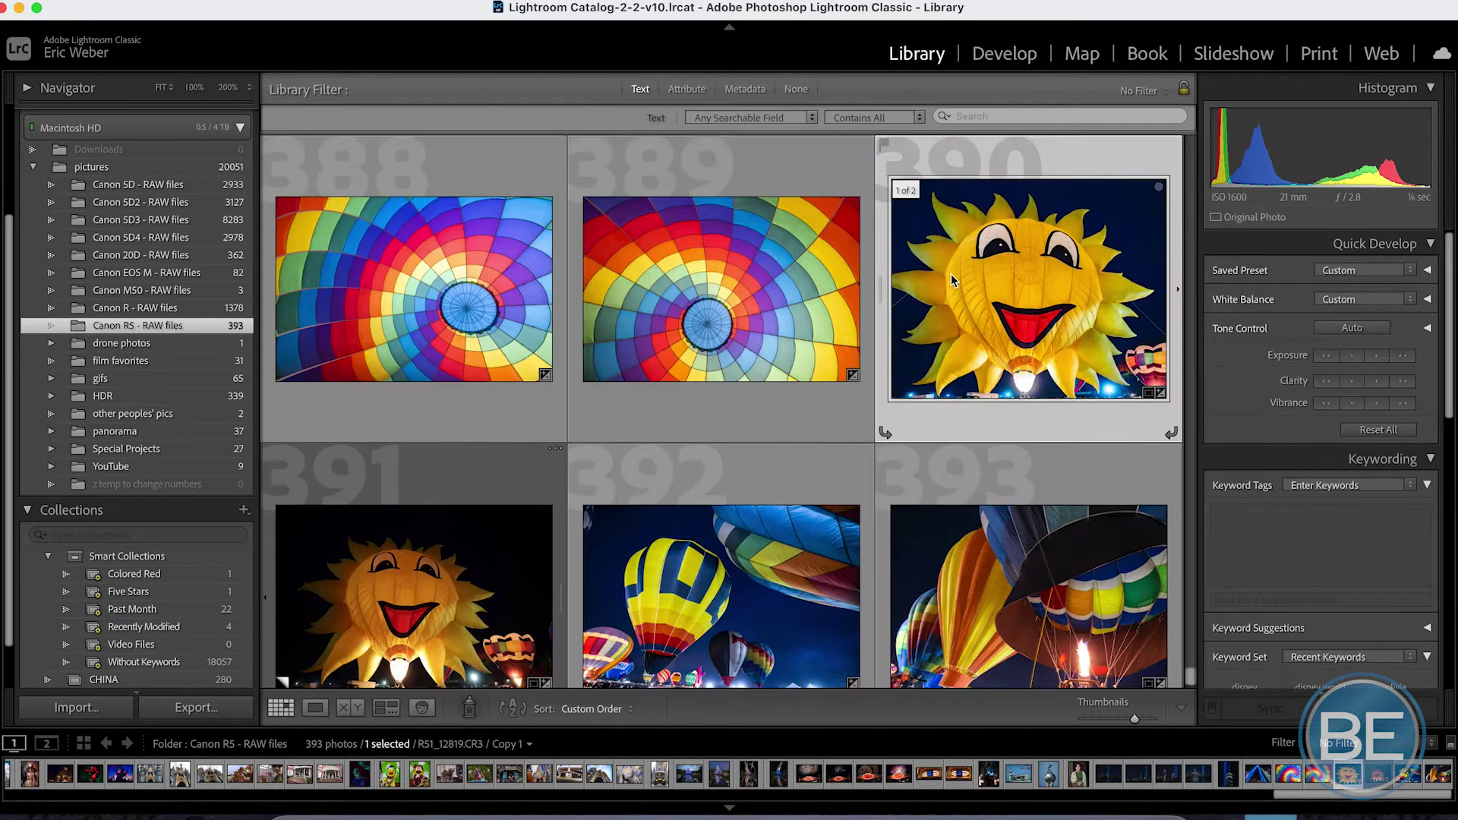
scroll(942, 250, "down", 1)
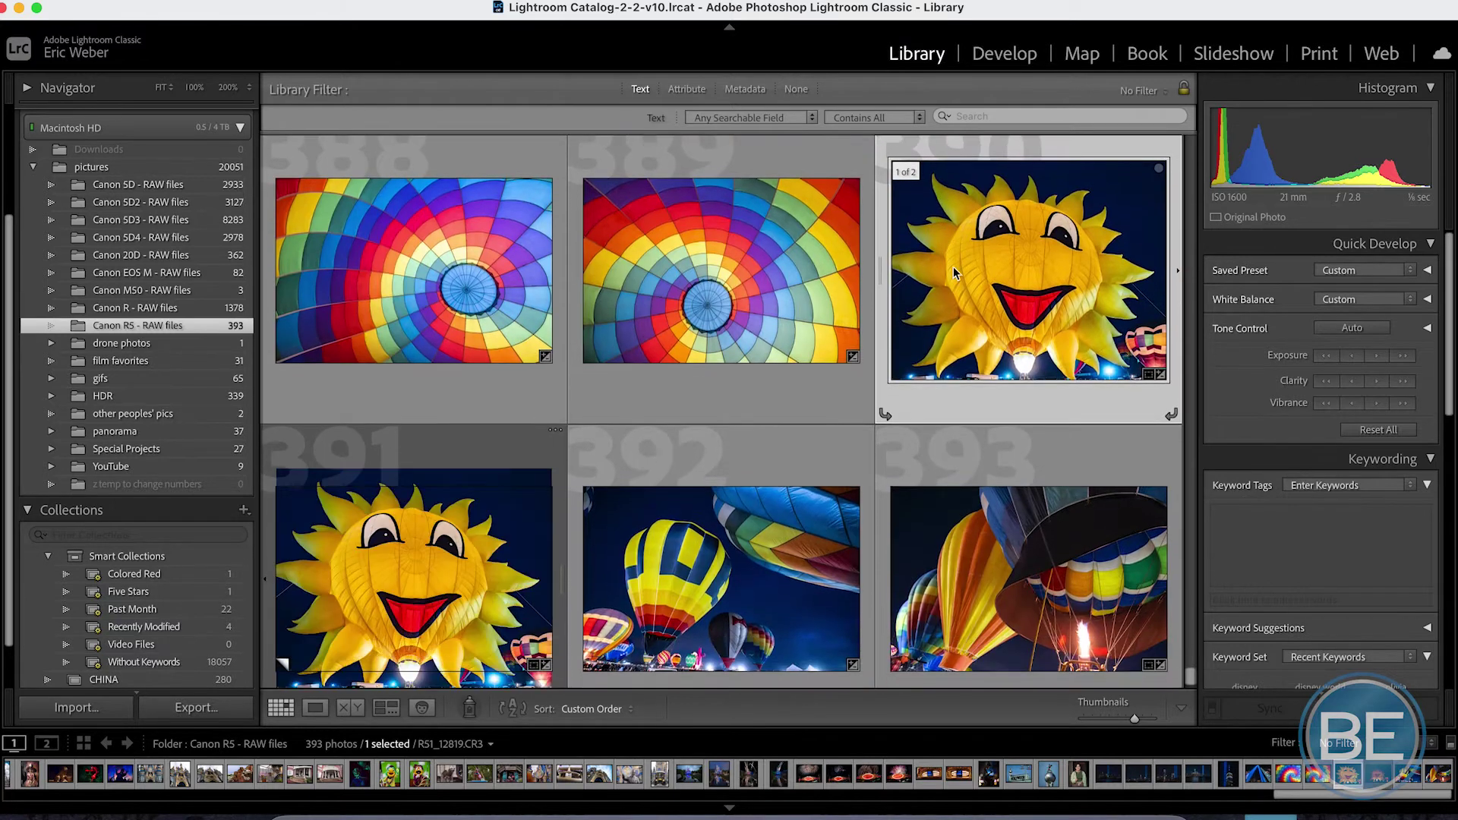
left_click(515, 490)
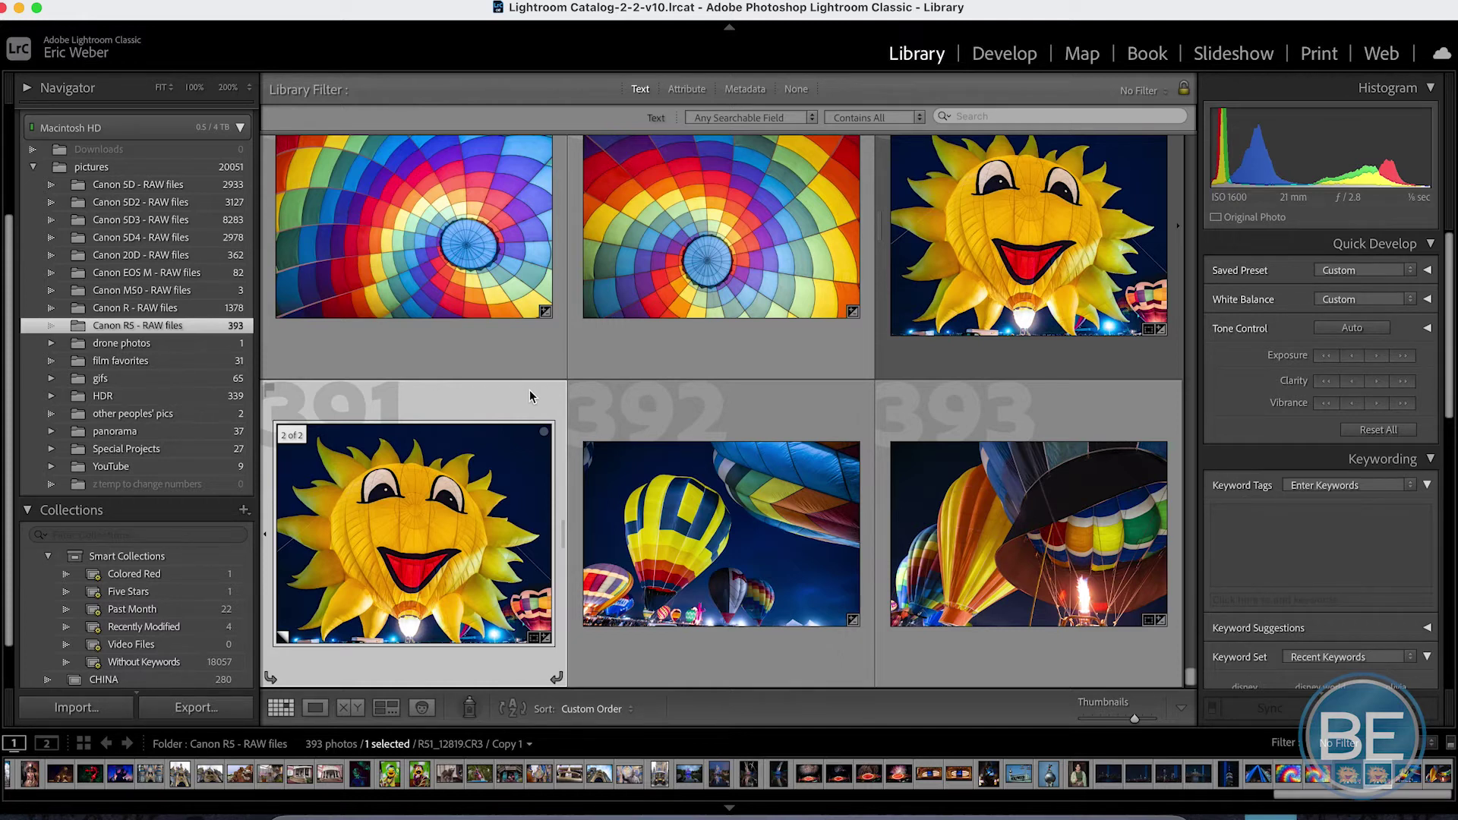
key("Delete")
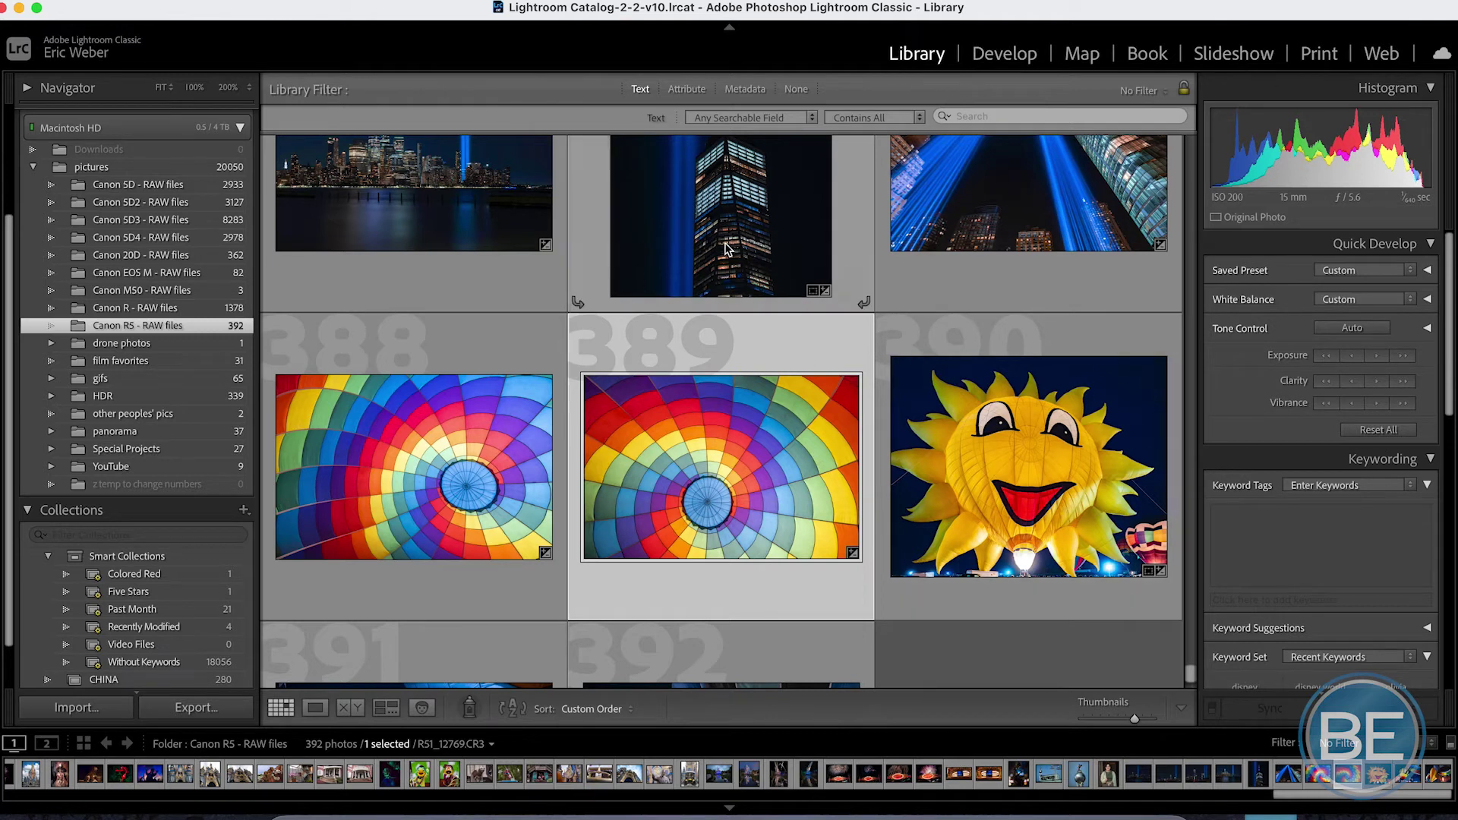
left_click(999, 55)
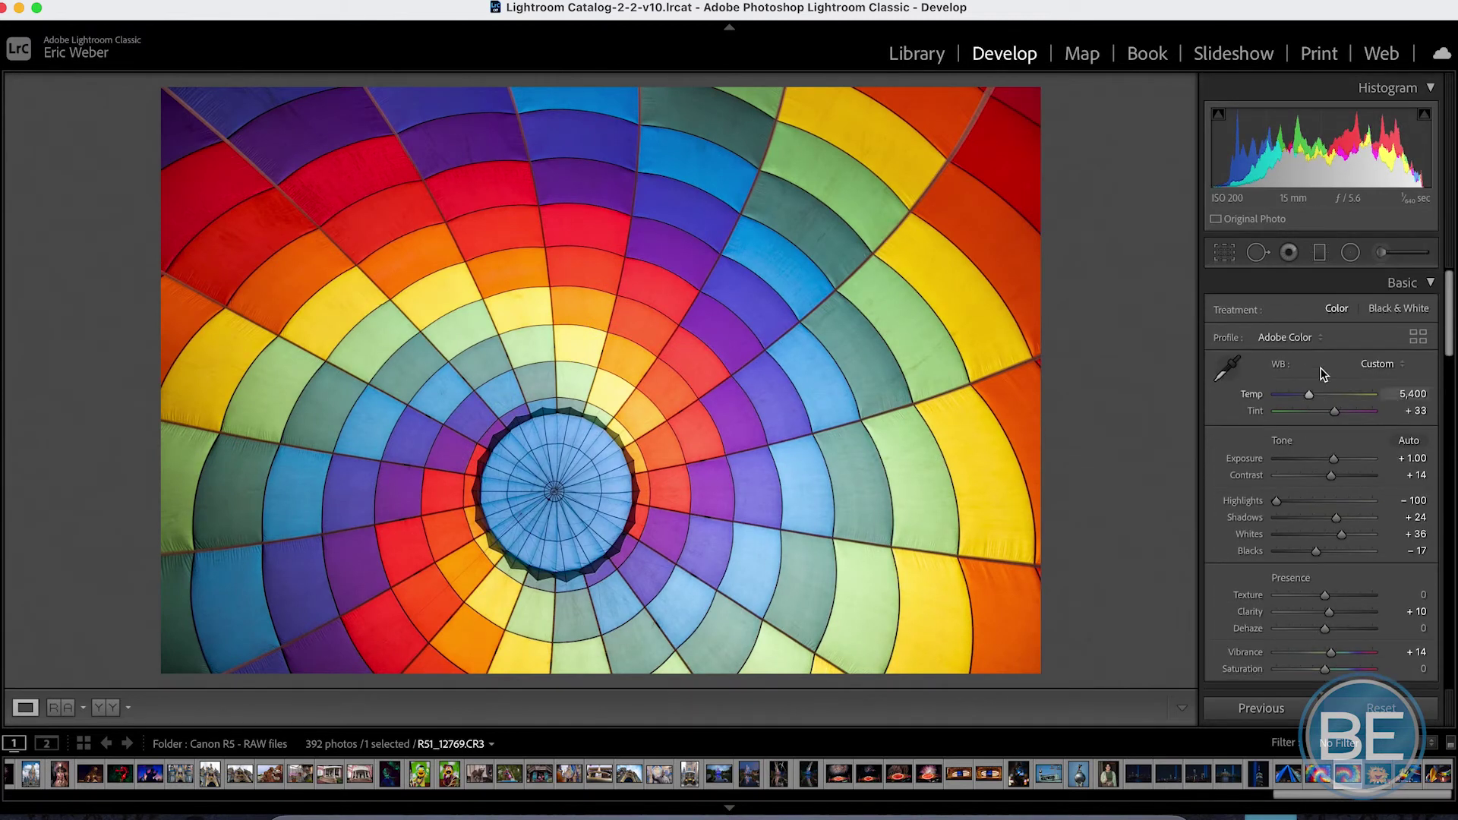
- Scroll the Develop panel down to Lens Corrections Profile, using the Canon RF 15-35mm F2.8 L IS USM profile
scroll(1325, 411, "down", 10)
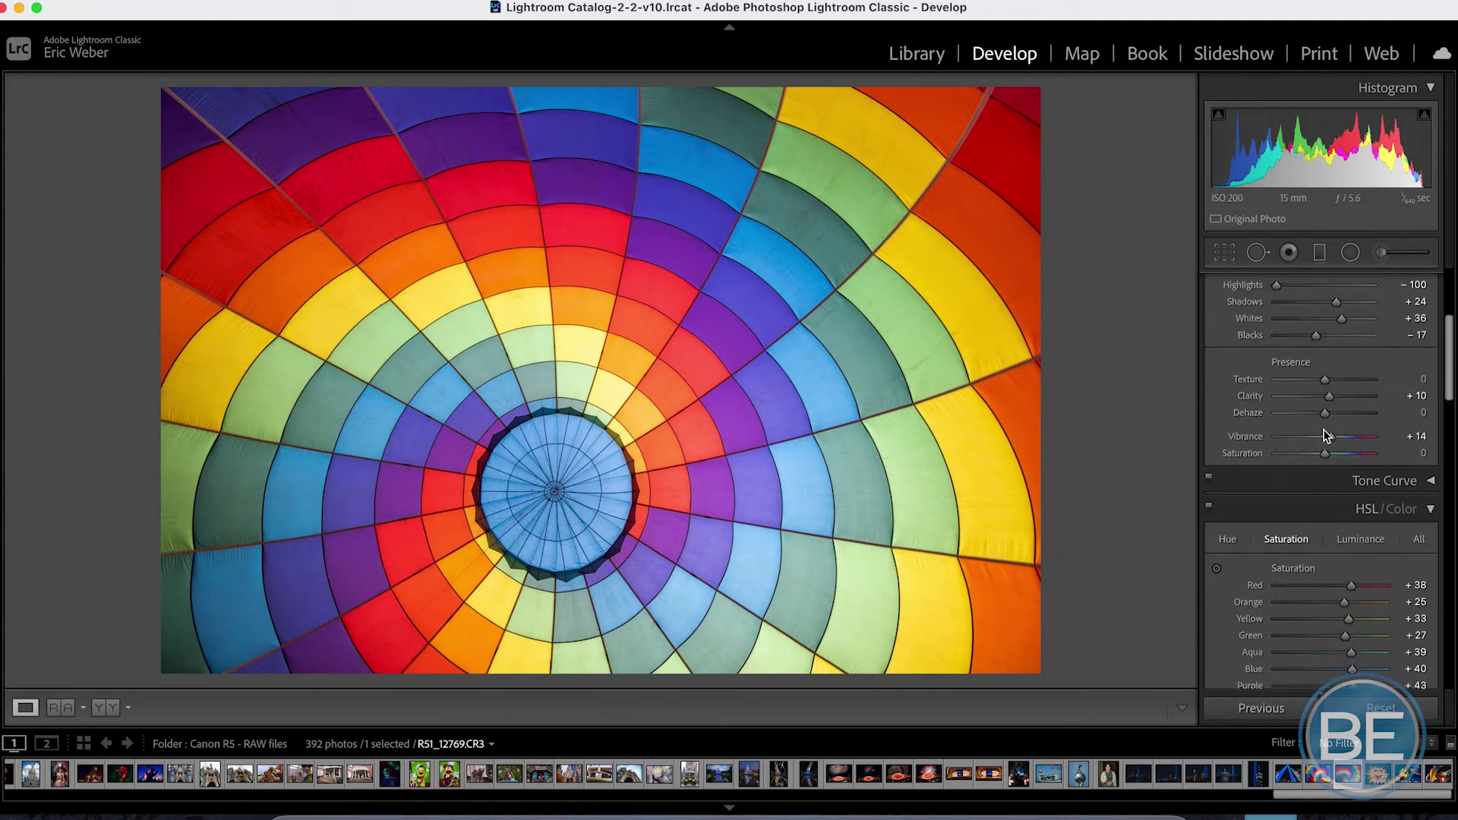
scroll(1336, 357, "down", 5)
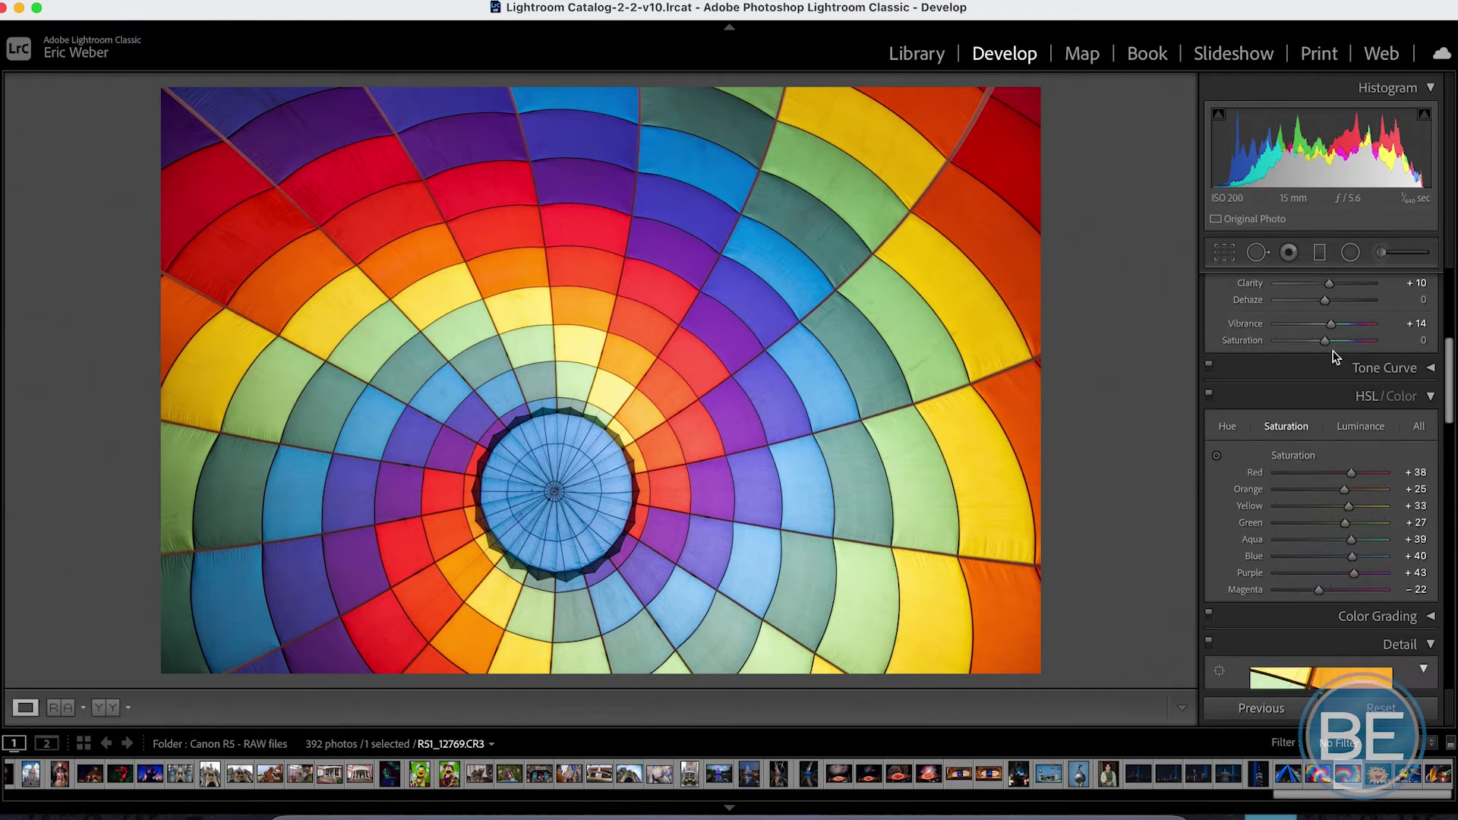
scroll(1302, 453, "down", 3)
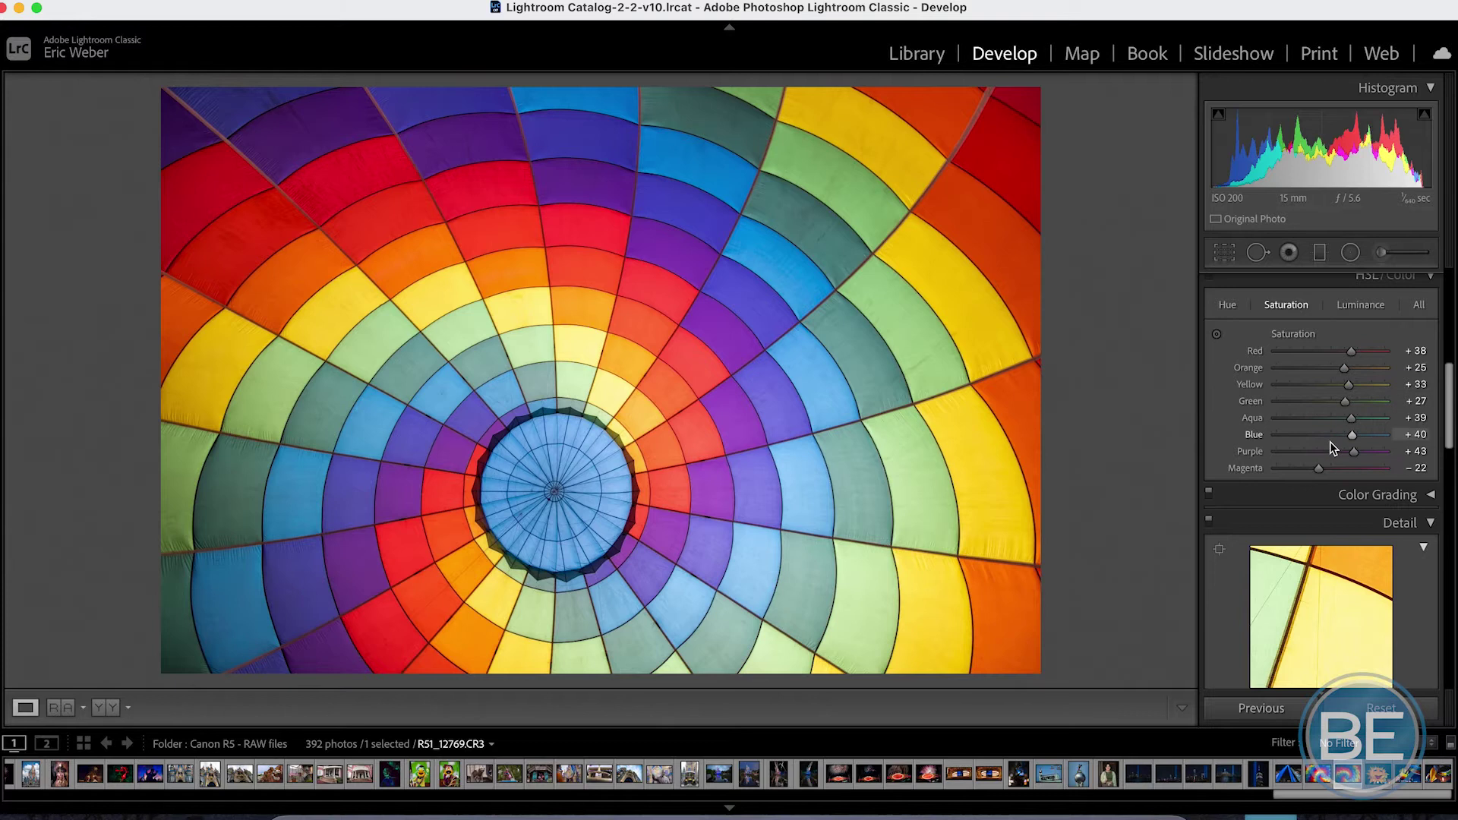
scroll(1329, 441, "down", 5)
scroll(1329, 441, "down", 5)
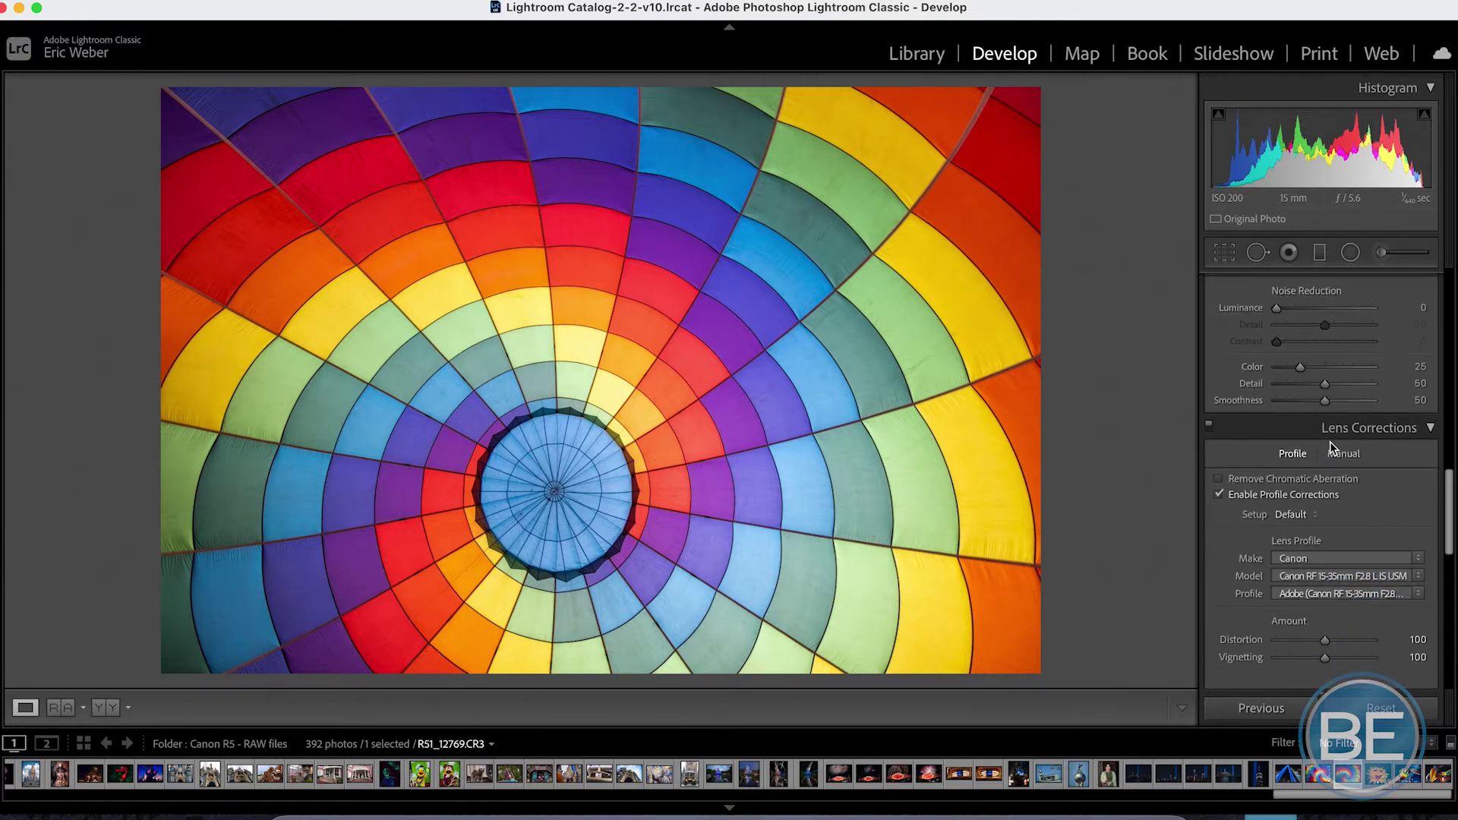
scroll(1329, 441, "up", 3)
scroll(1329, 440, "down", 5)
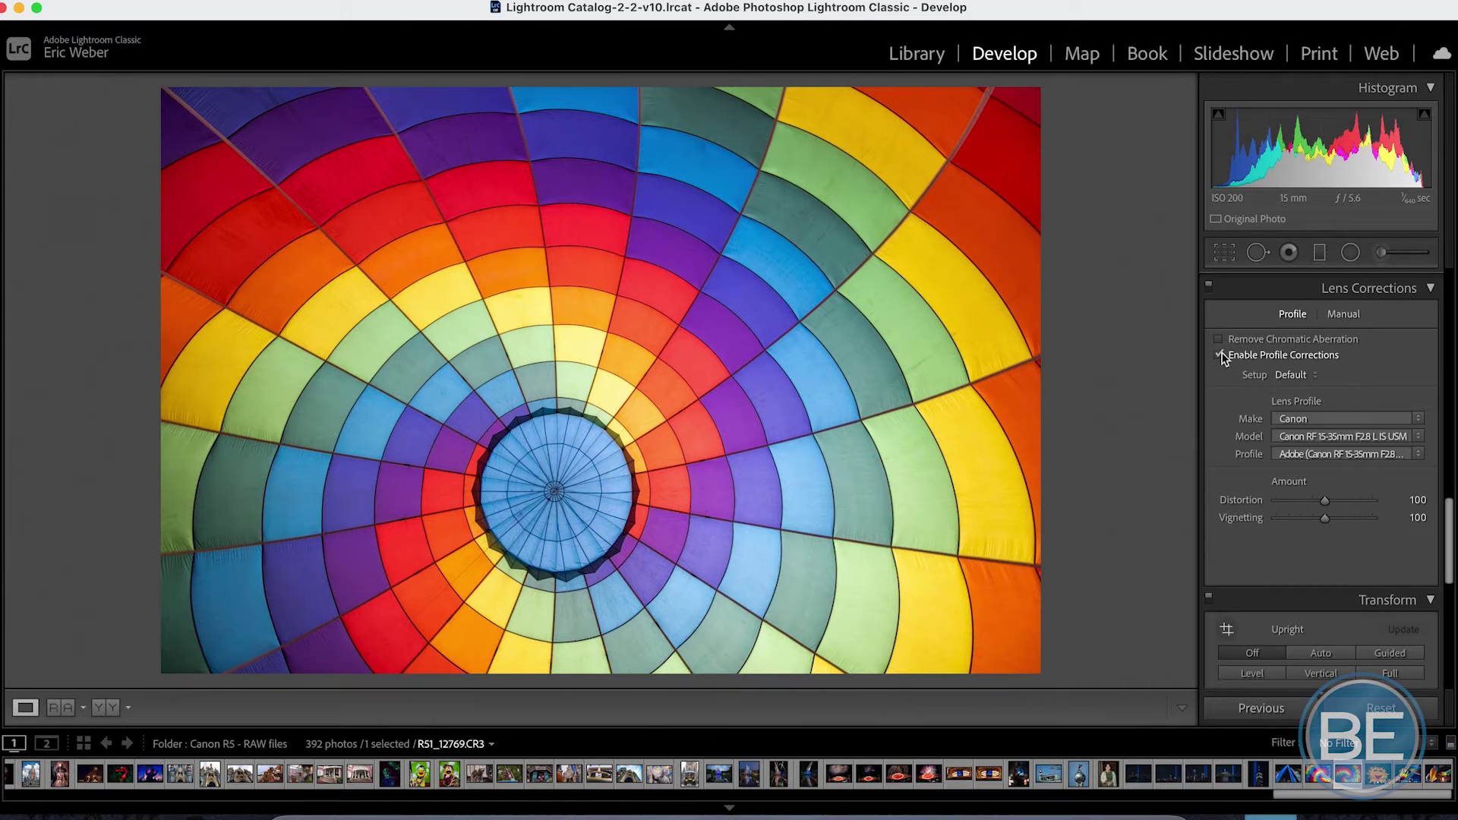
left_click(1220, 354)
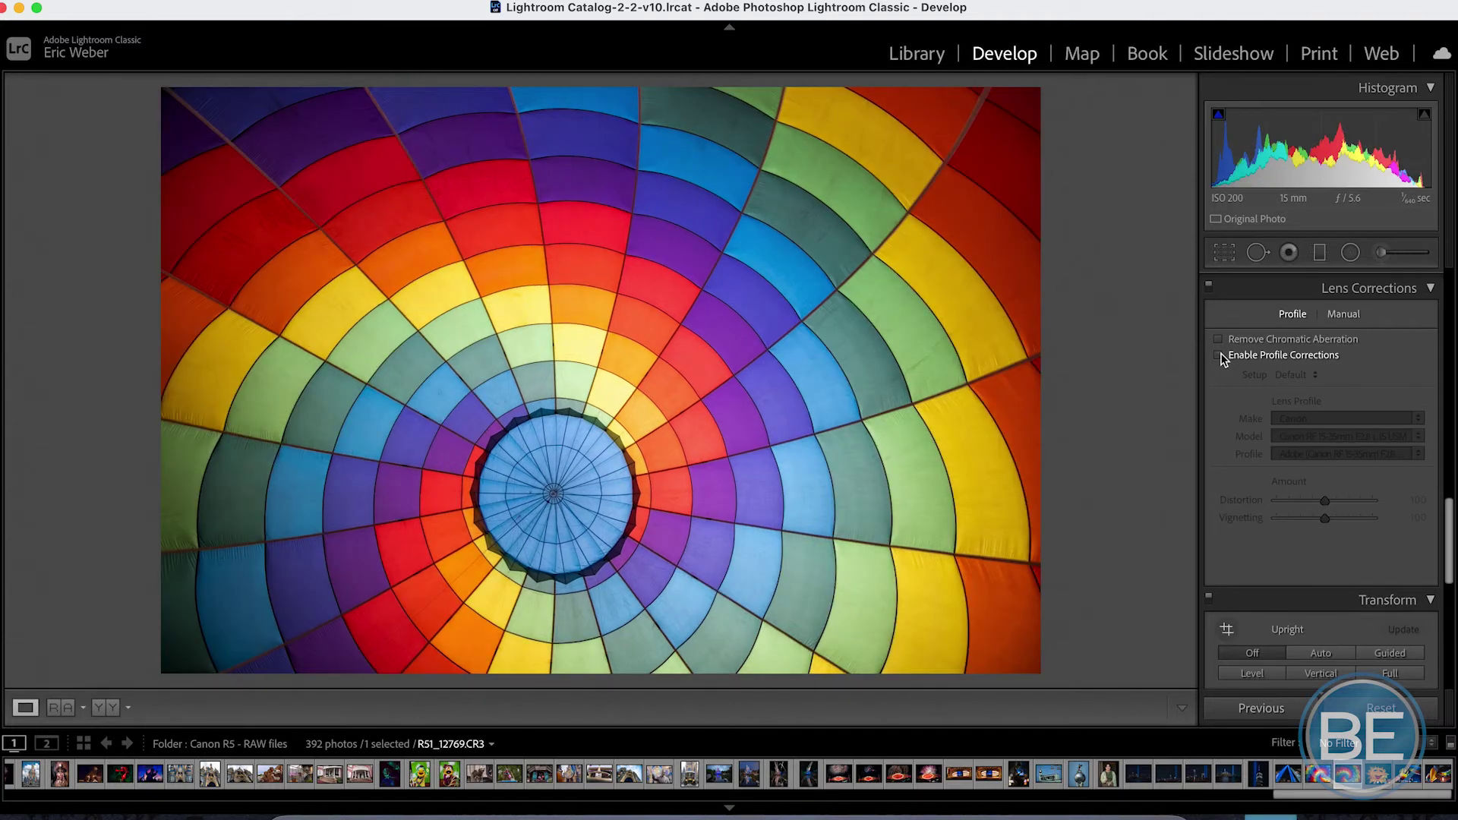
left_click(1220, 355)
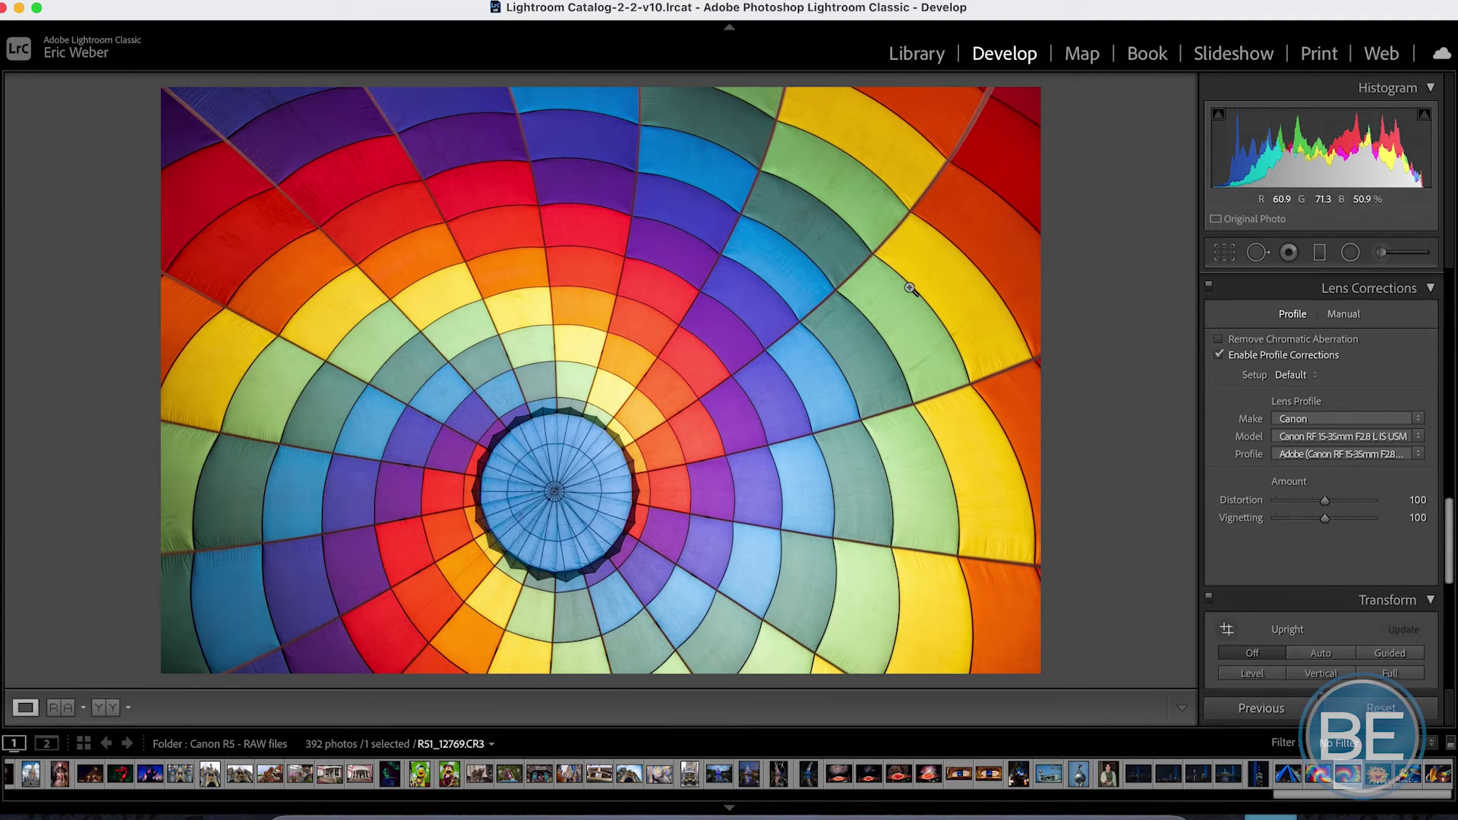
scroll(1386, 379, "down", 8)
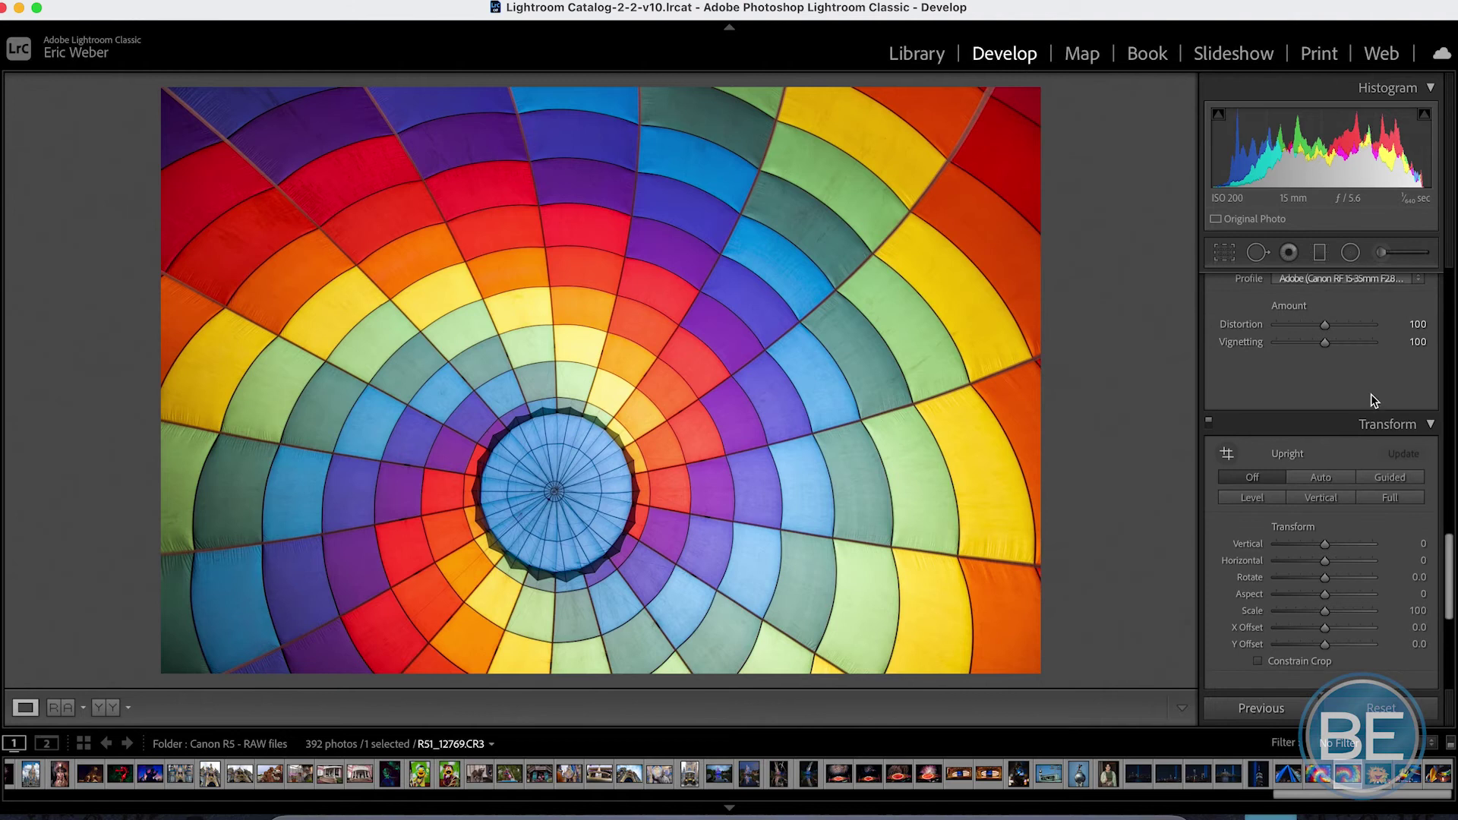
scroll(1364, 399, "up", 10)
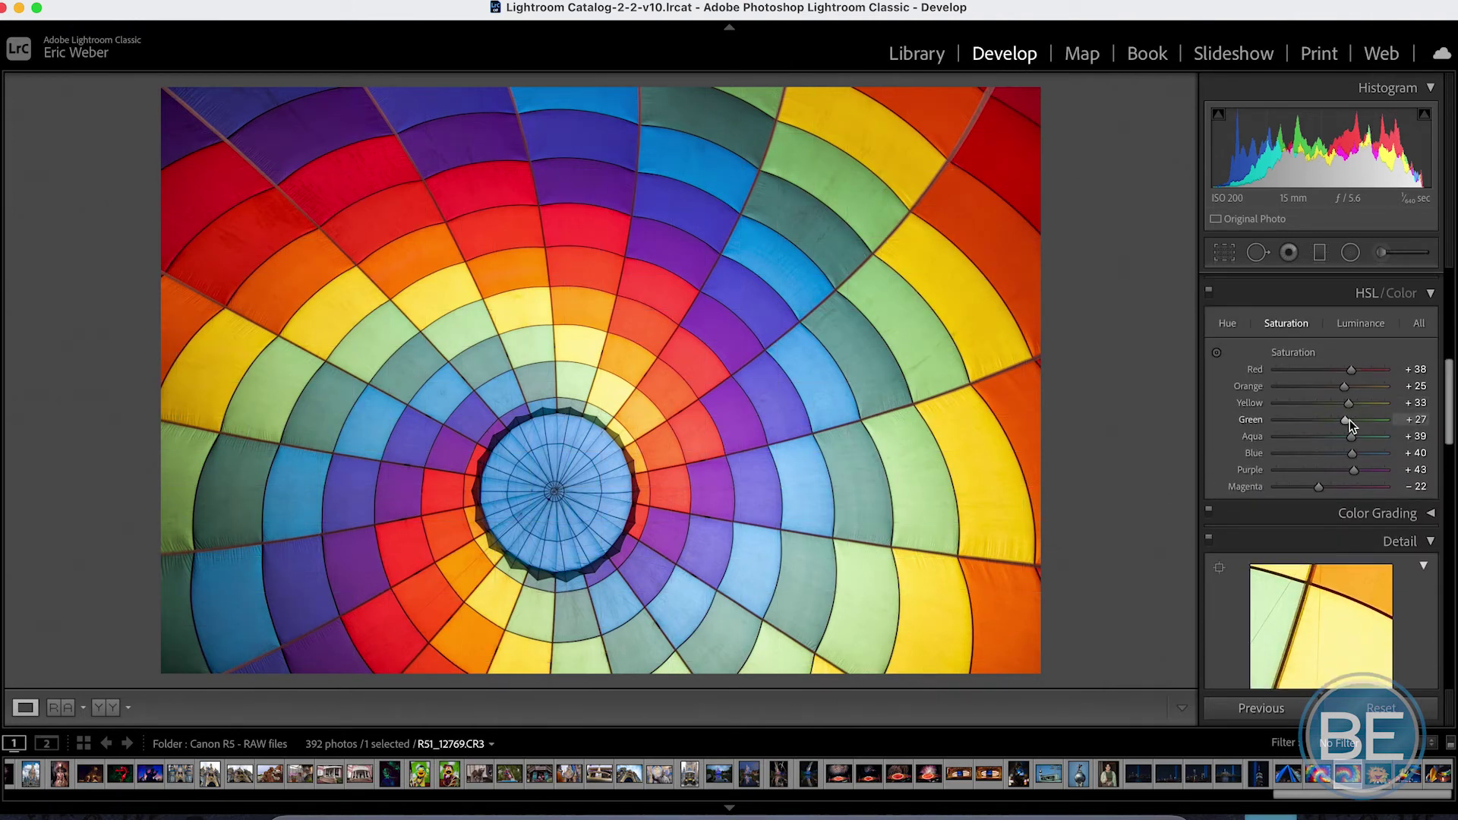
scroll(1291, 380, "up", 6)
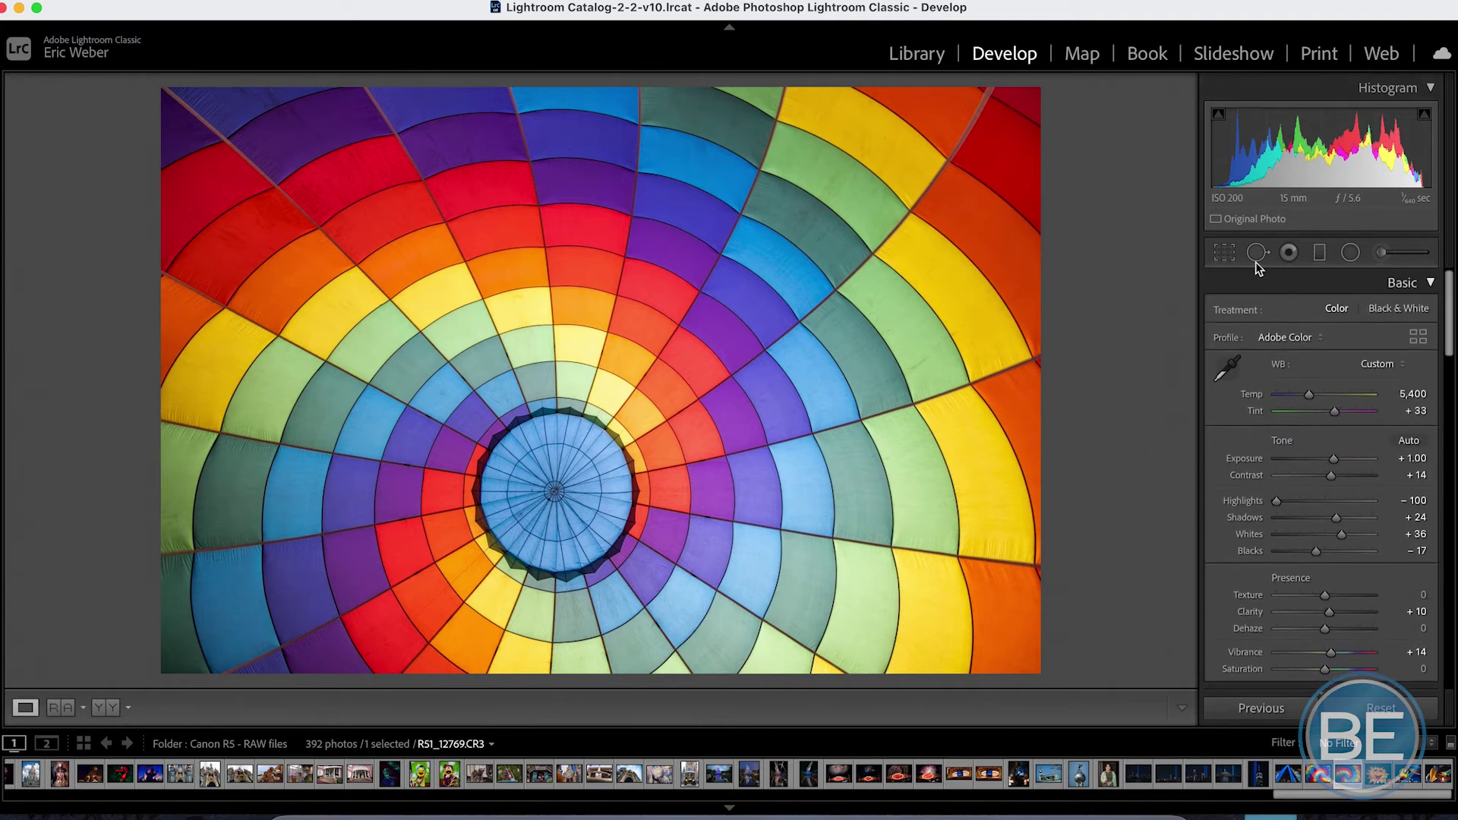
- Try the straighten angle in Crop, then leave the crop unchanged
left_click(1224, 252)
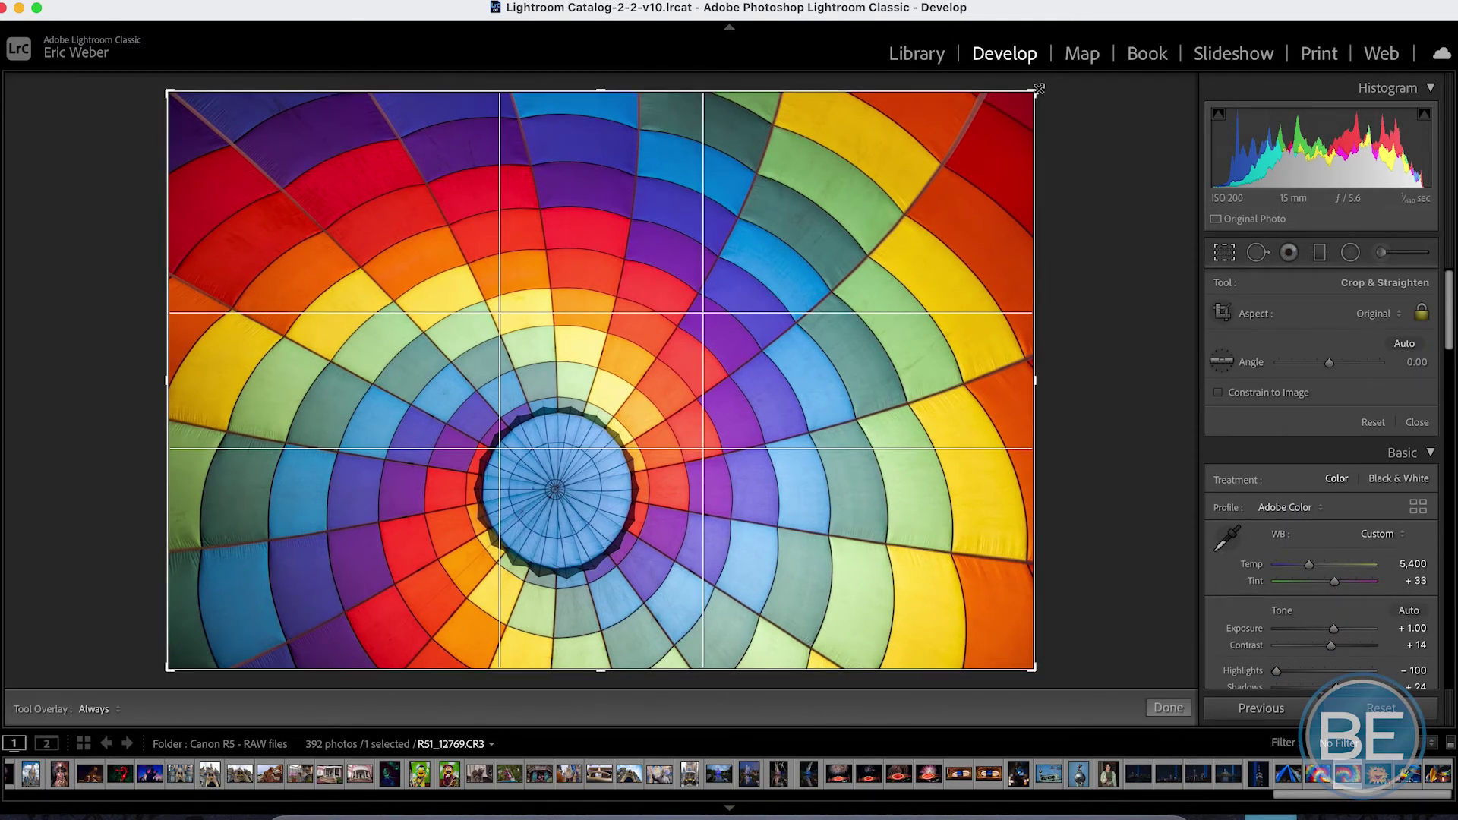
mouse_move(1038, 88)
left_mouse_down()
mouse_move(1002, 231)
mouse_move(1039, 89)
left_mouse_up()
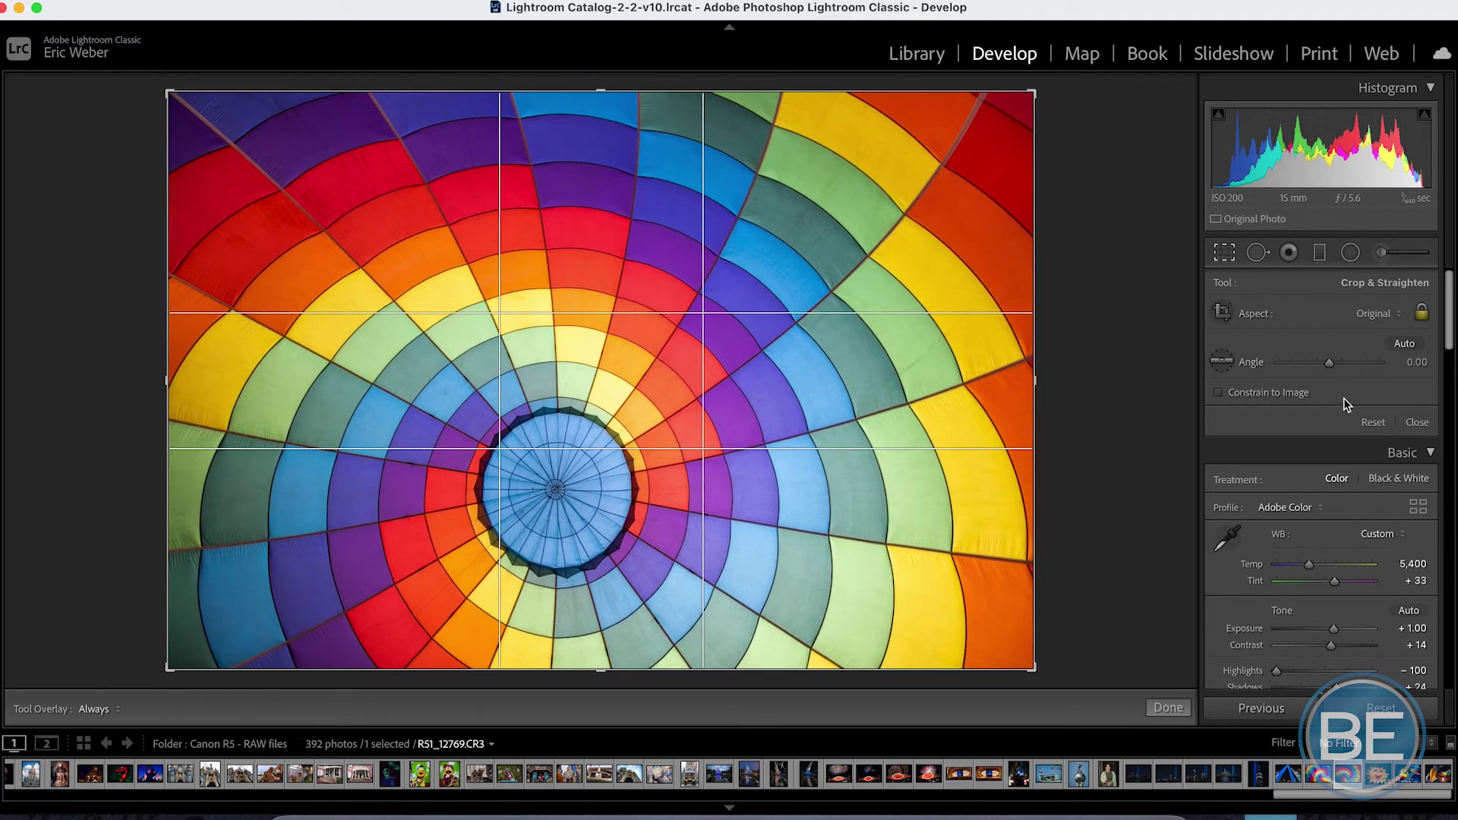
left_click(1417, 421)
- In Spot Removal, delete an existing heal spot on the red panel
left_click(1257, 253)
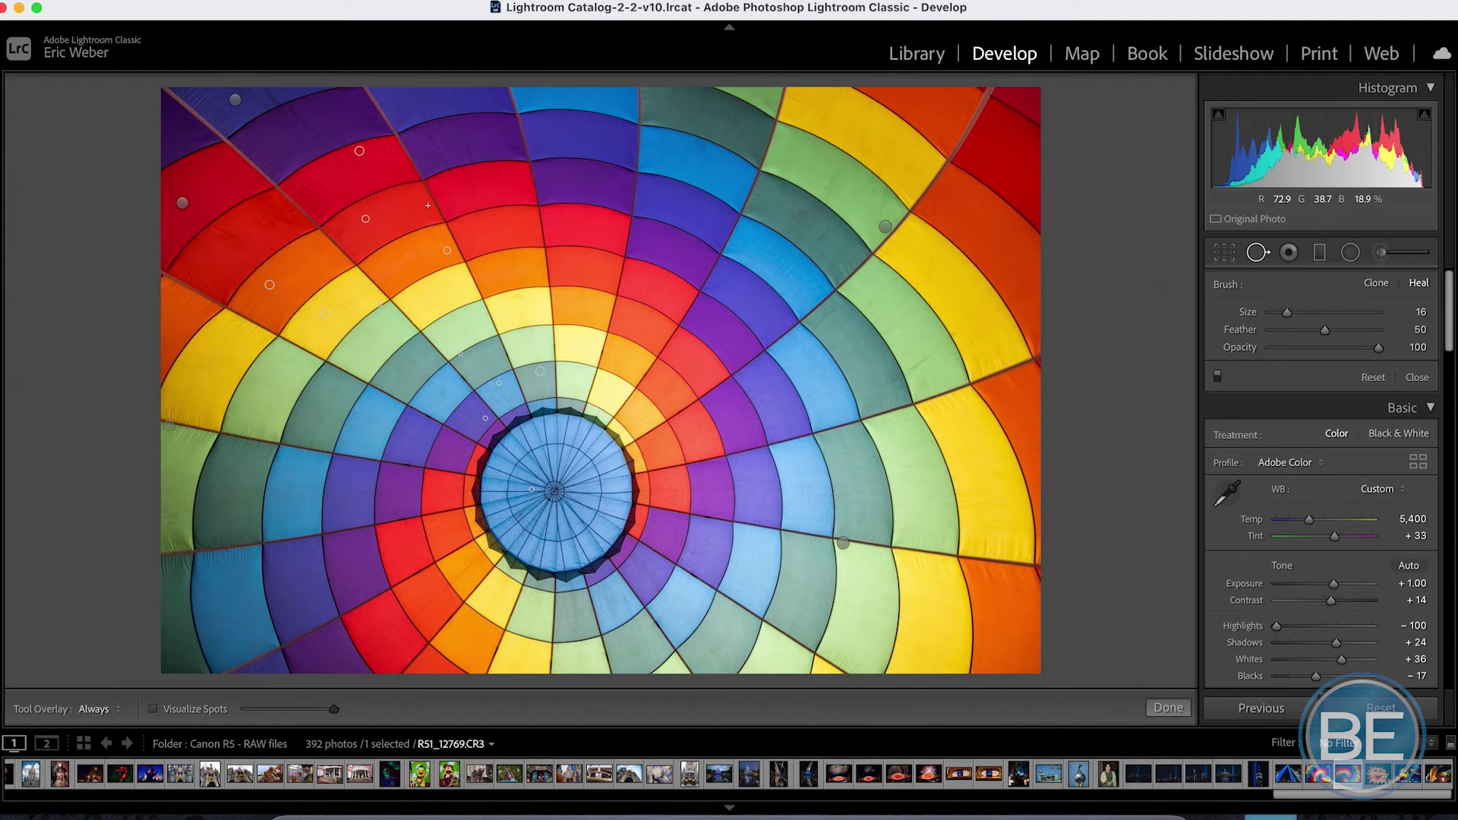
left_click(358, 150)
key("z")
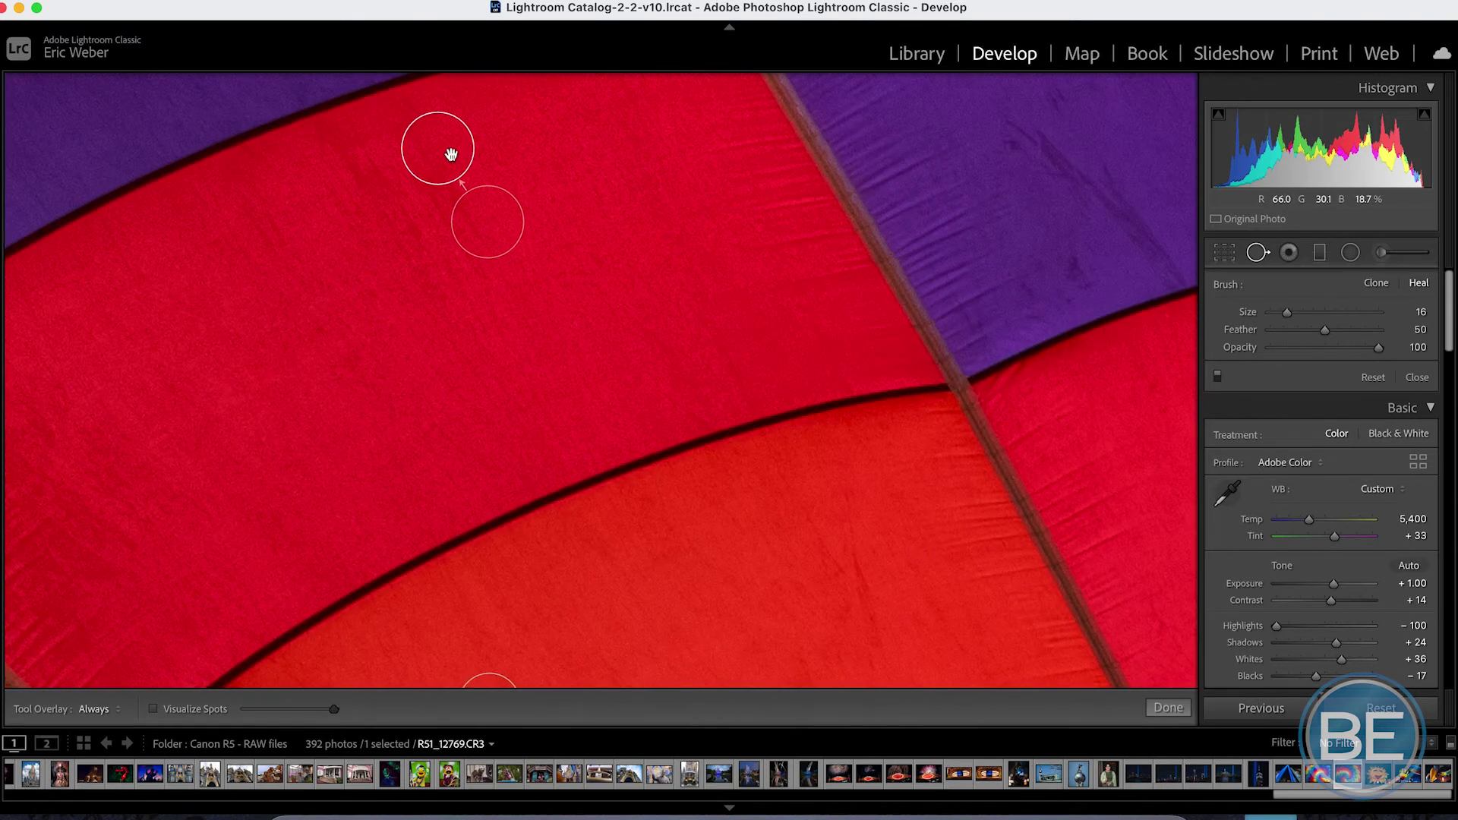
right_click(451, 155)
left_click(480, 240)
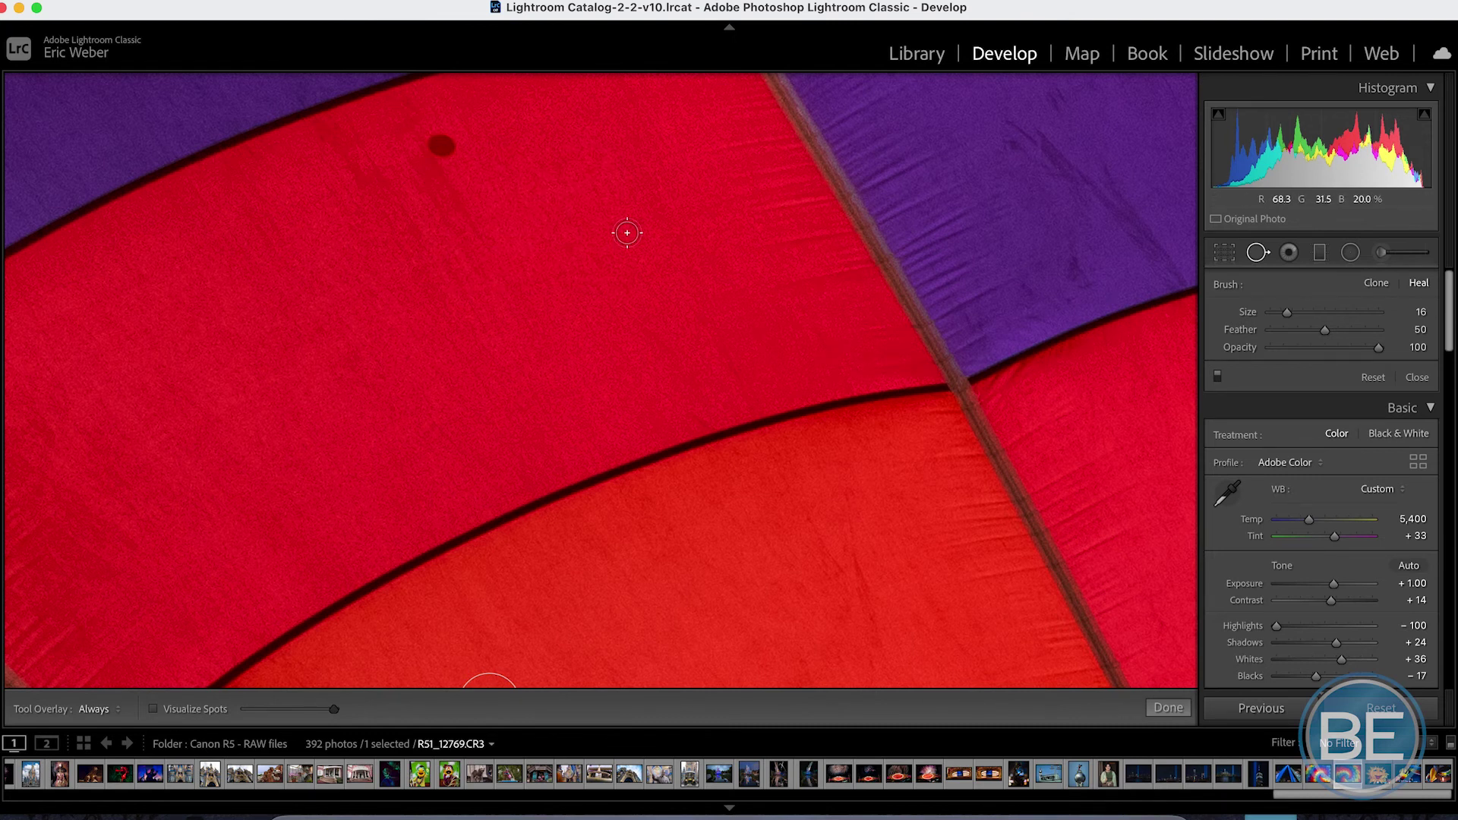
key("z")
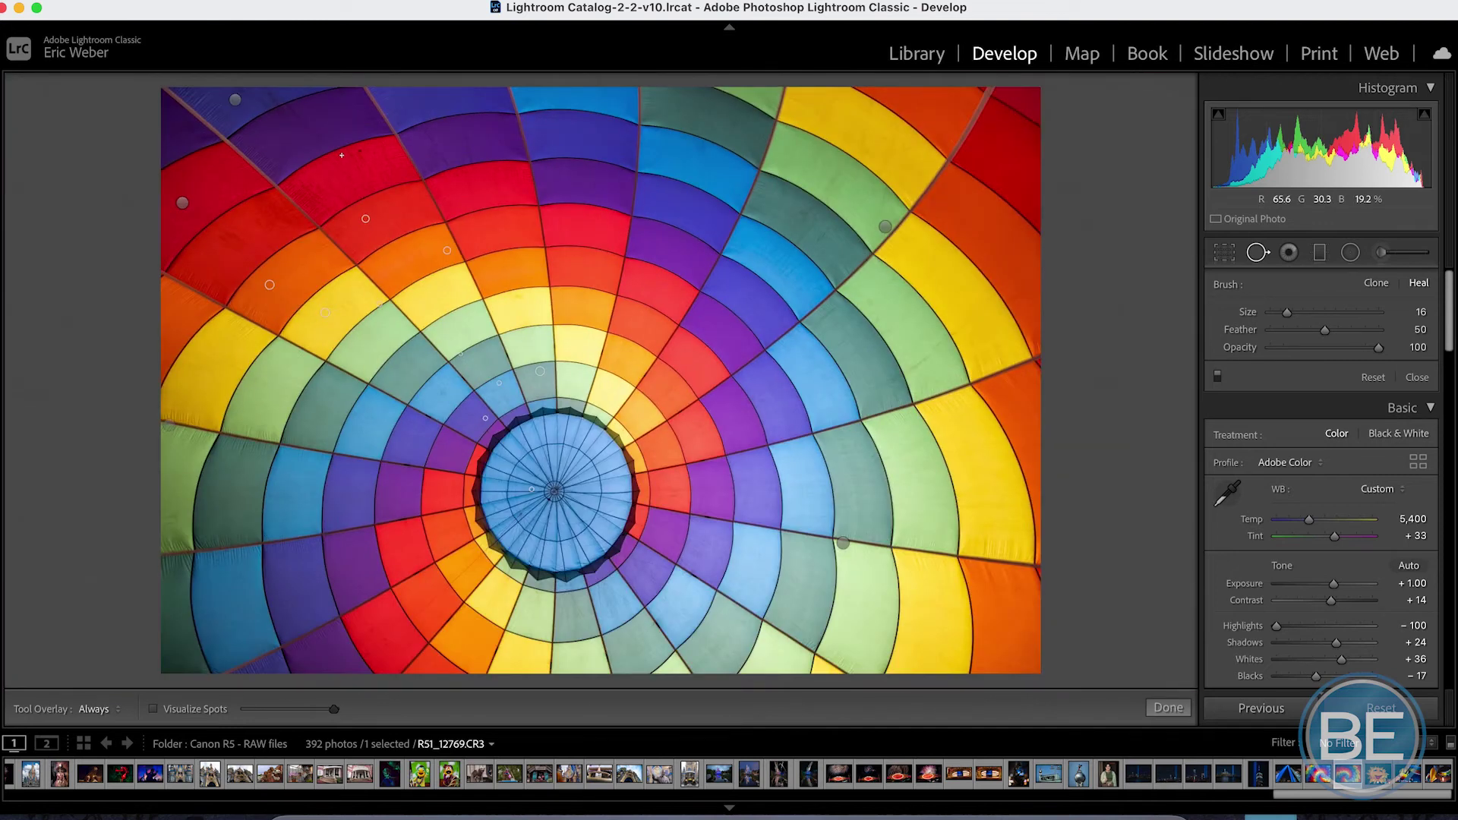
- Heal the dust speck on the red panel and zoom back out to the whole photo
left_click(392, 153)
scroll(137, 143, "up", 5)
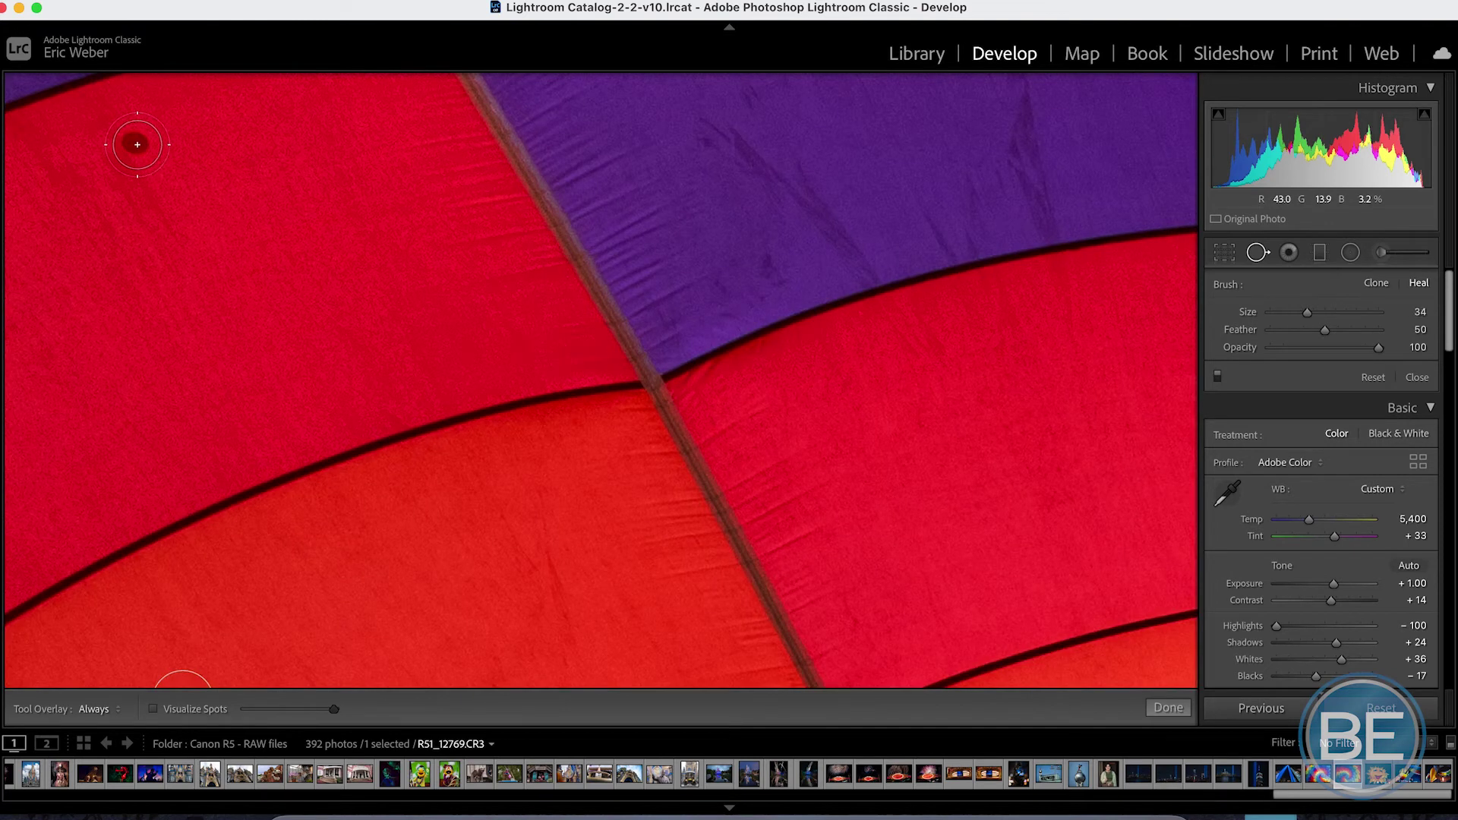
left_click(134, 143)
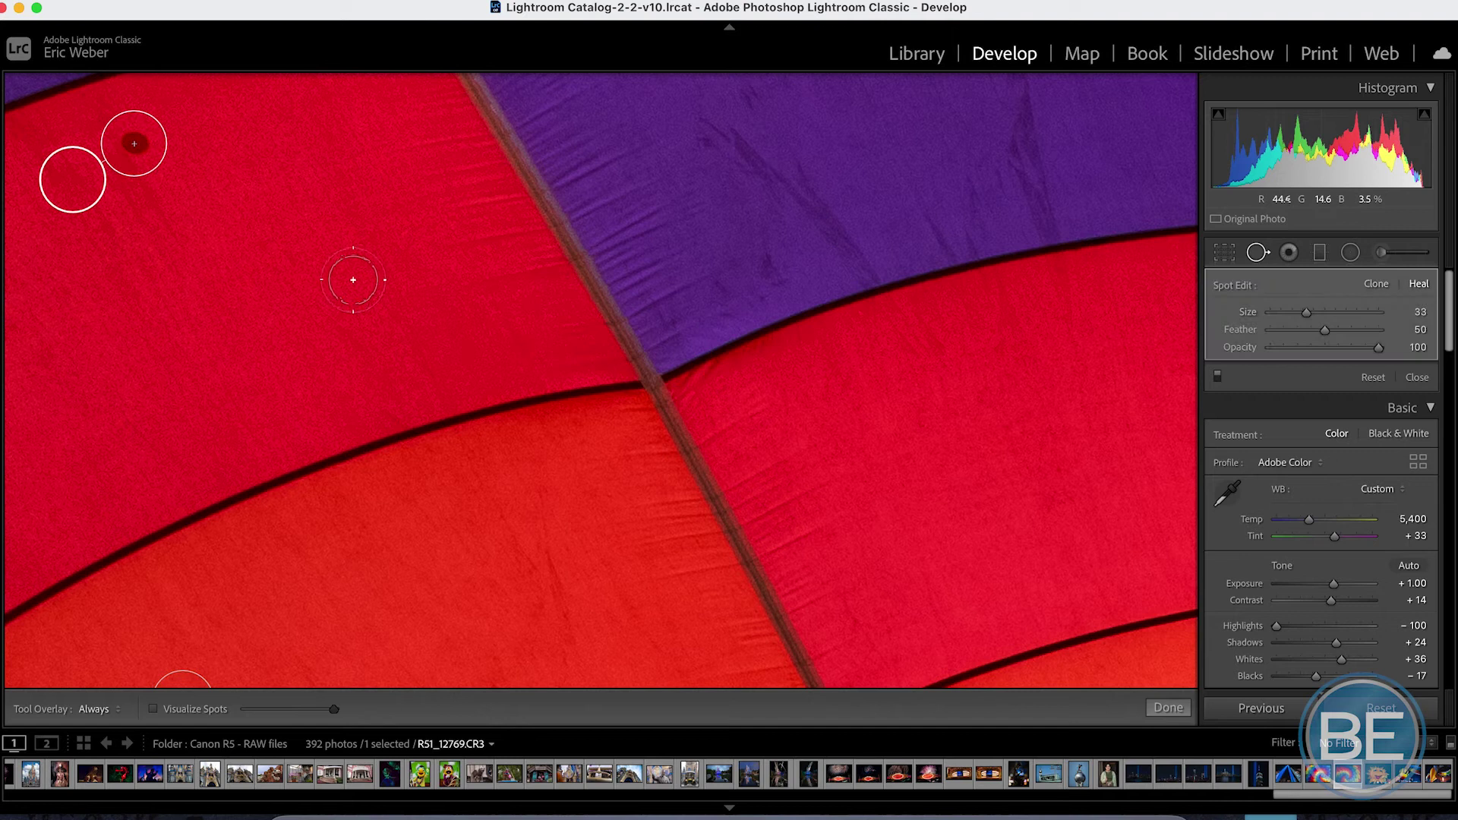
left_click(1168, 707)
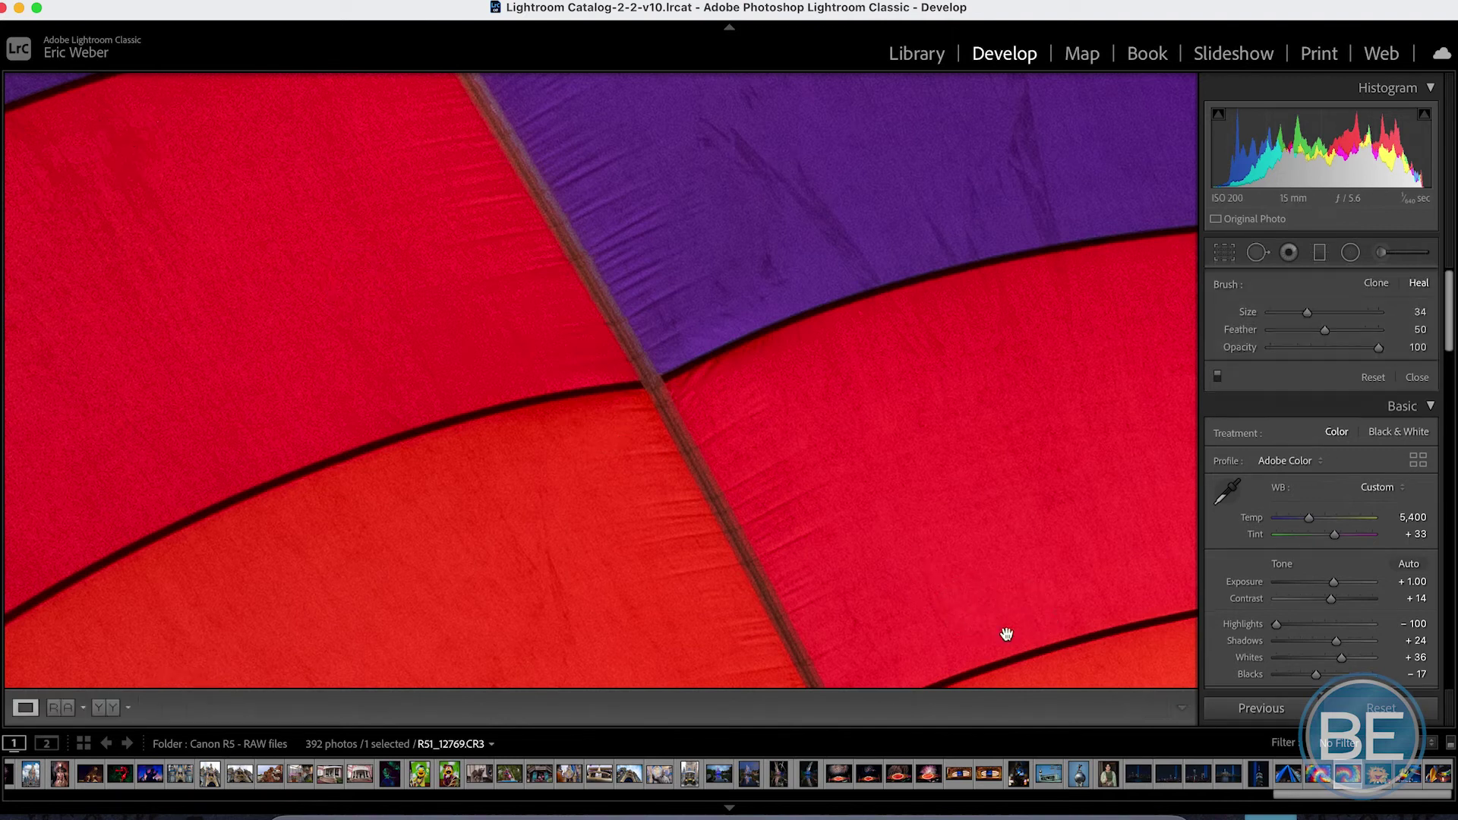
left_click(347, 331)
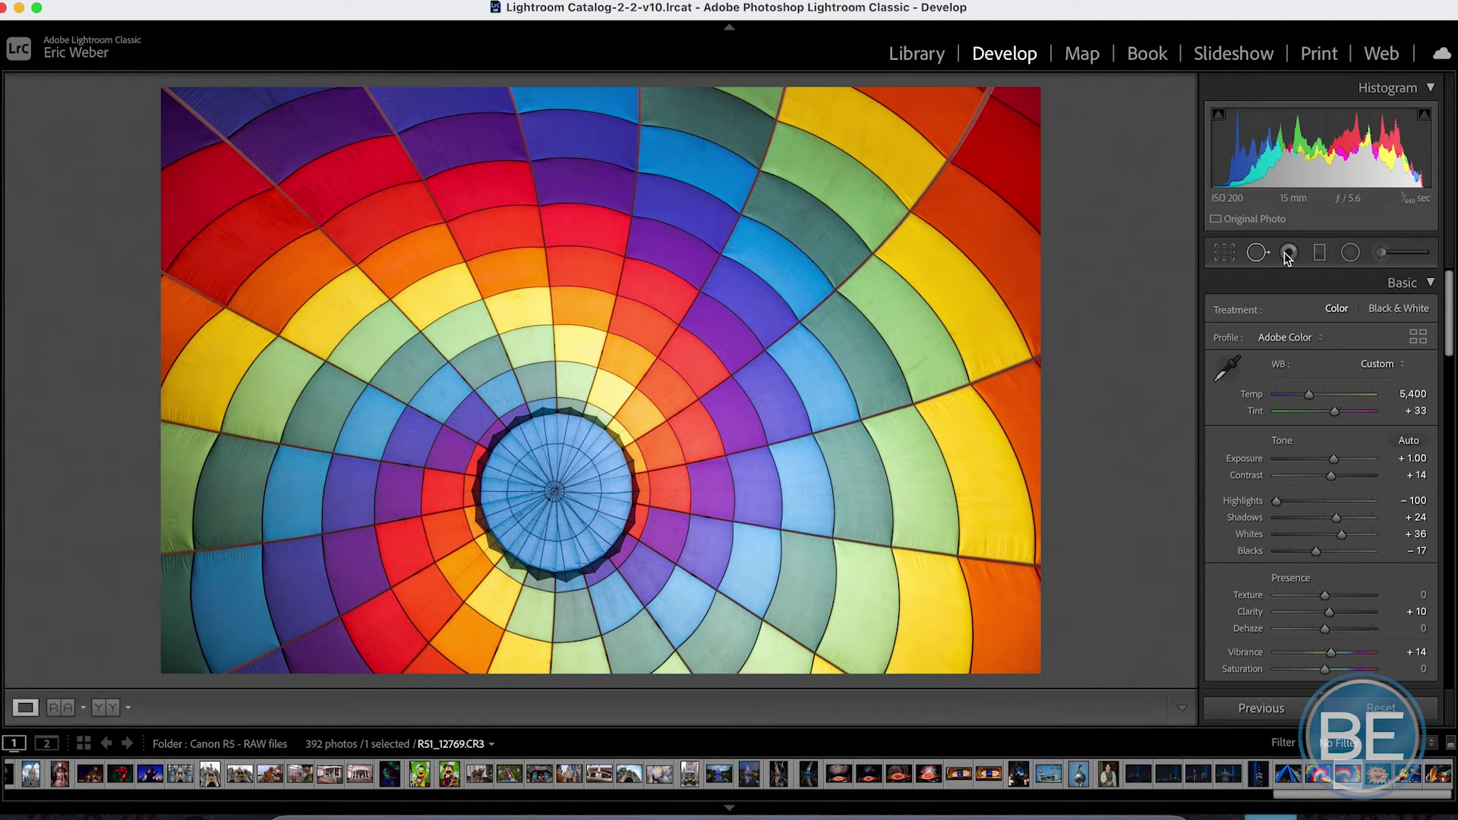
left_click(1319, 253)
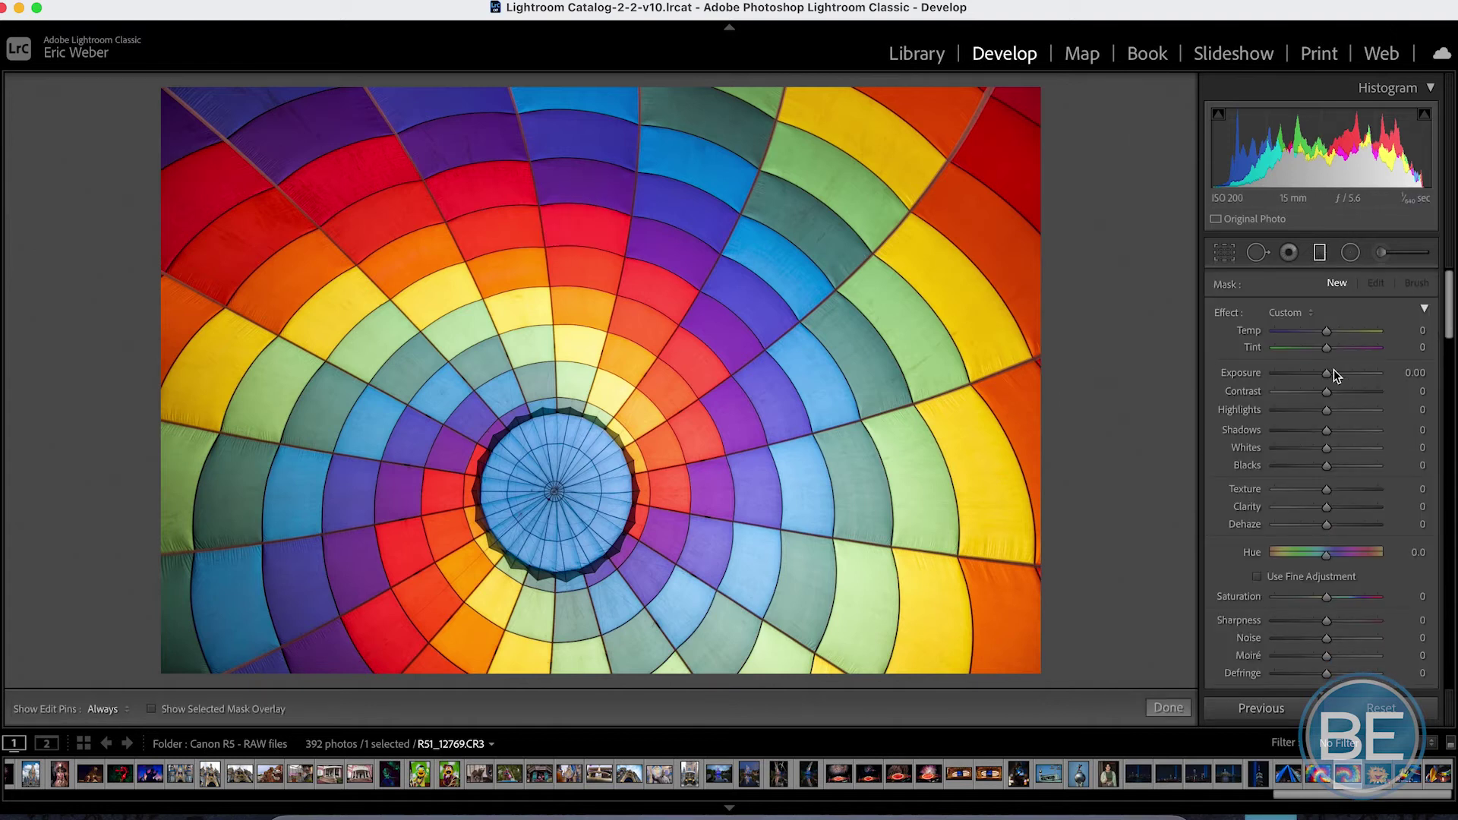
- Set the mask Exposure to 1.00, then drag out a trial graduated filter and delete it
left_click(1409, 373)
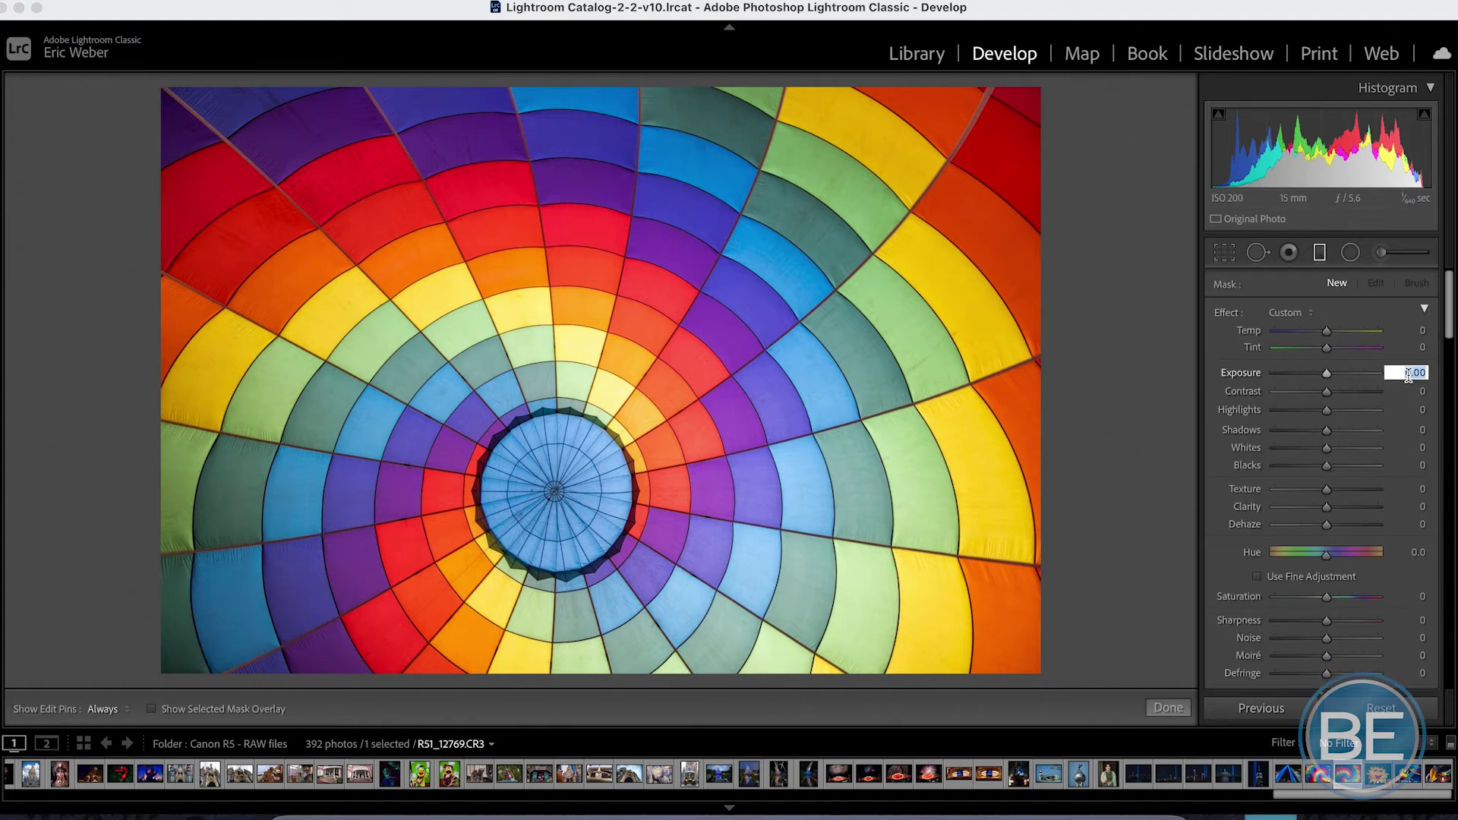
type("1")
key("Return")
left_click_drag(611, 201, 628, 114)
right_click(631, 112)
left_click(706, 187)
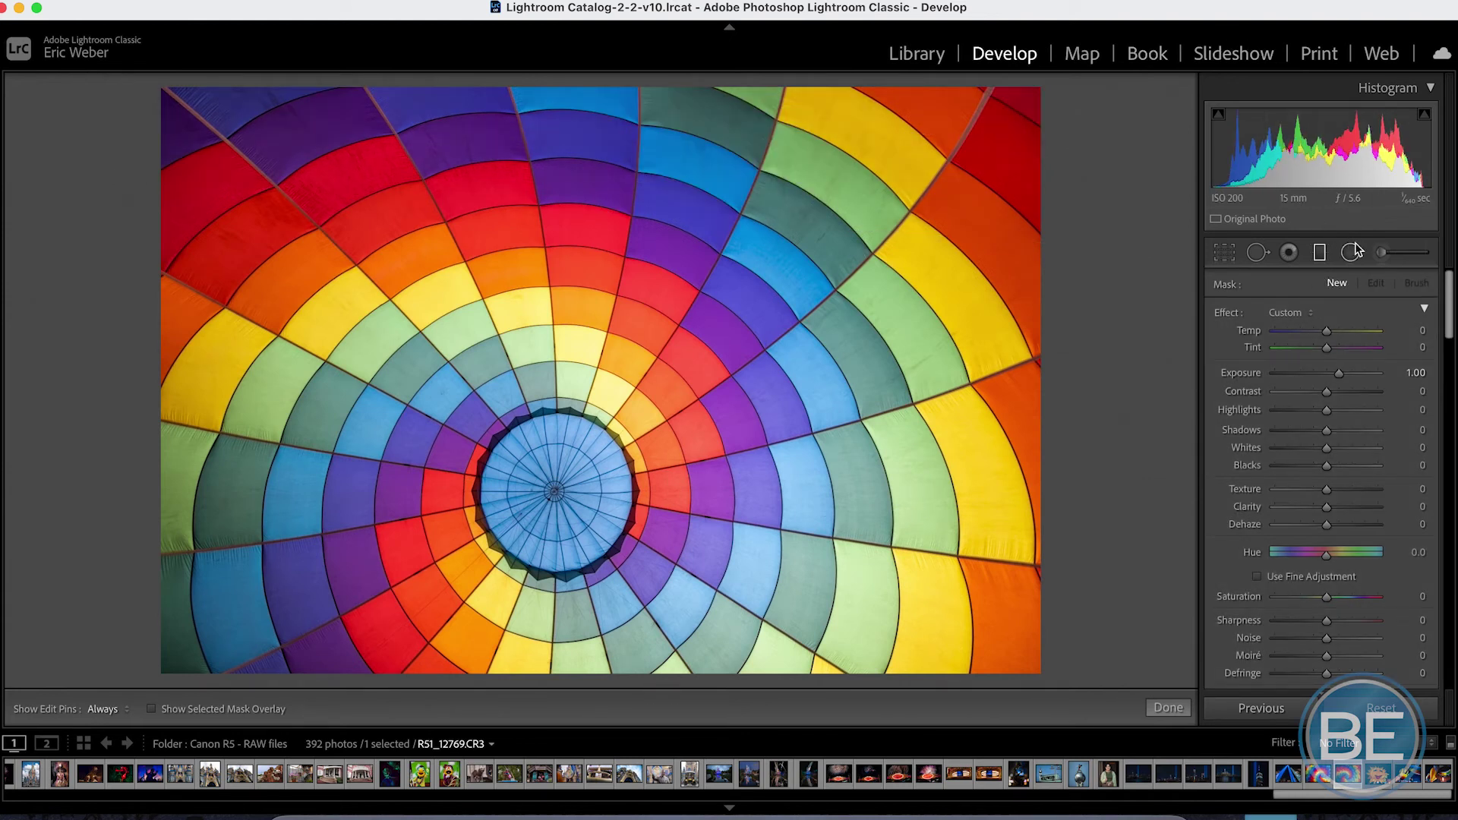
- Brush a mask over the upper-left balloon panels, toggling pins, and lower Exposure to 0.72
left_click(1384, 256)
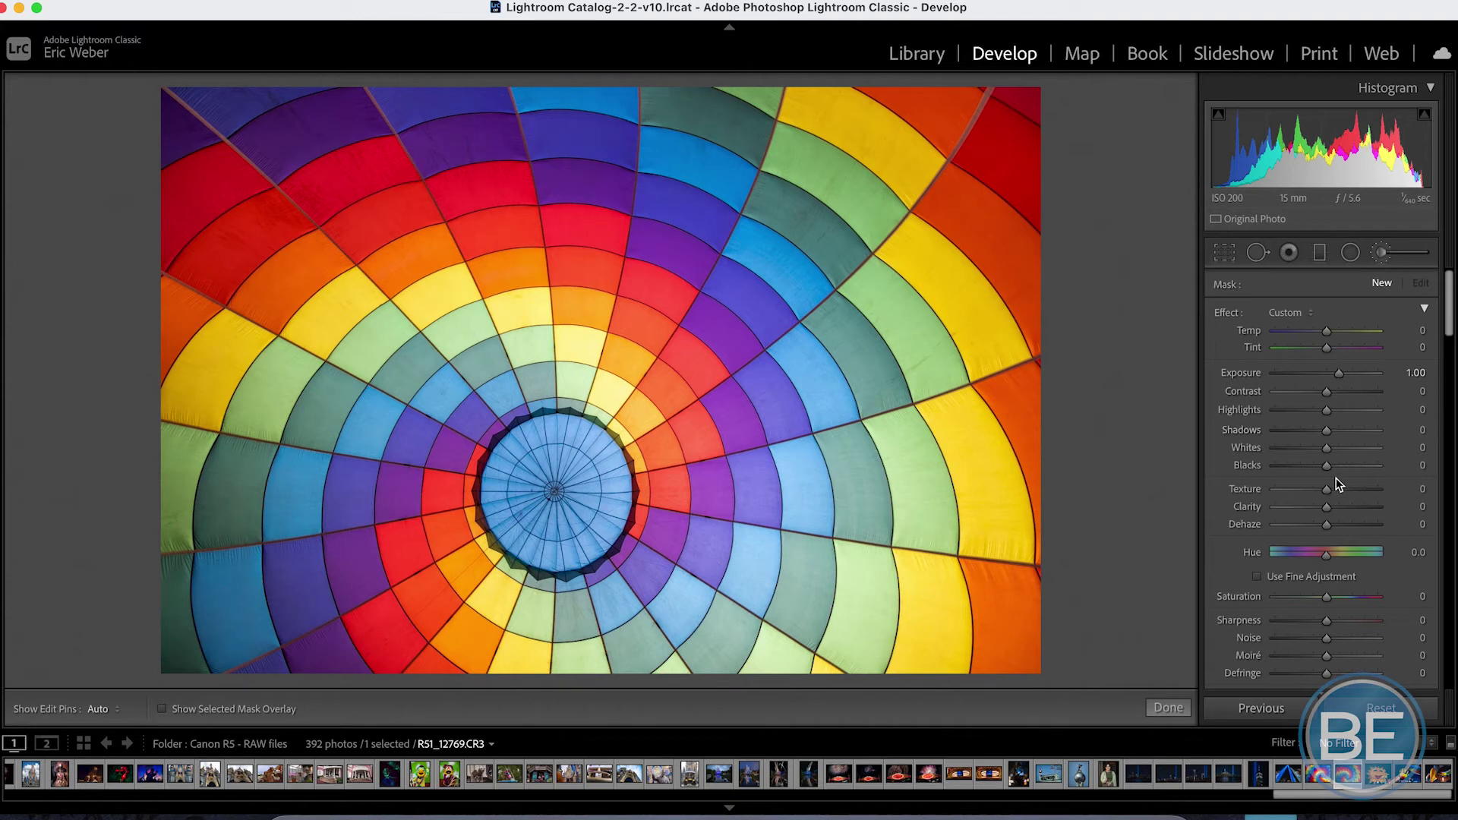
scroll(1337, 494, "down", 5)
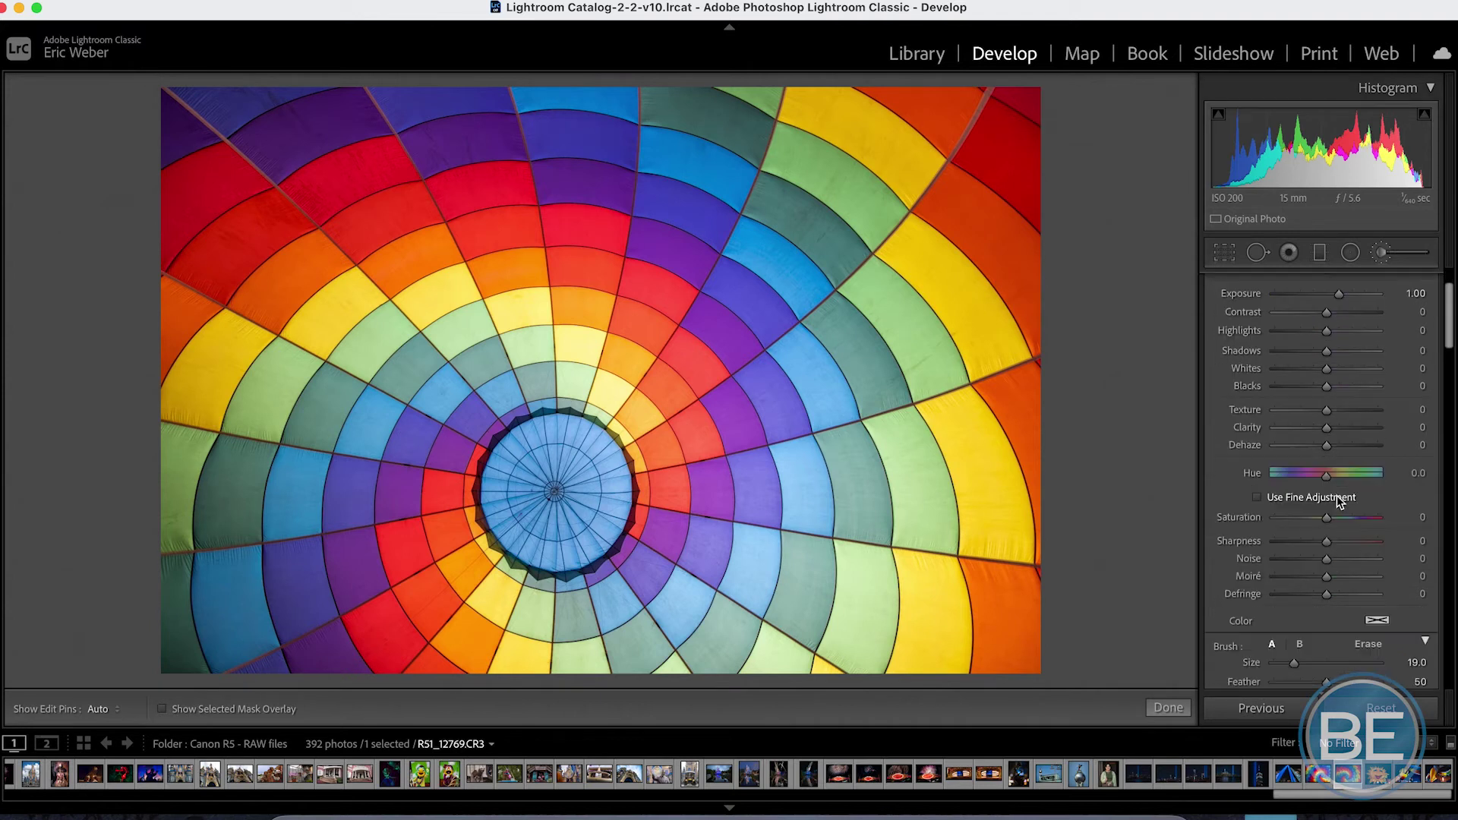
scroll(1341, 522, "up", 3)
scroll(1341, 521, "up", 3)
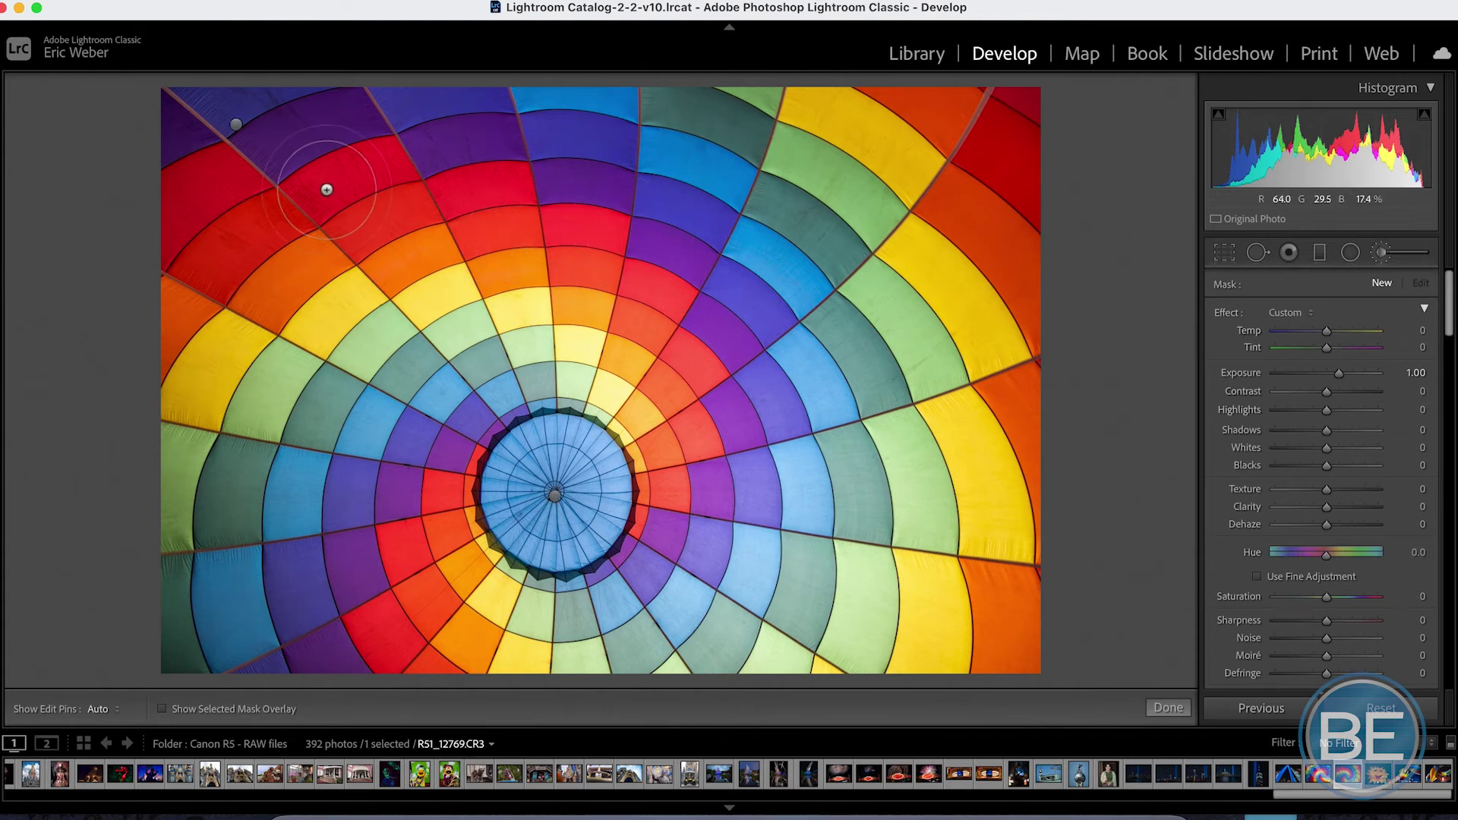
key("h")
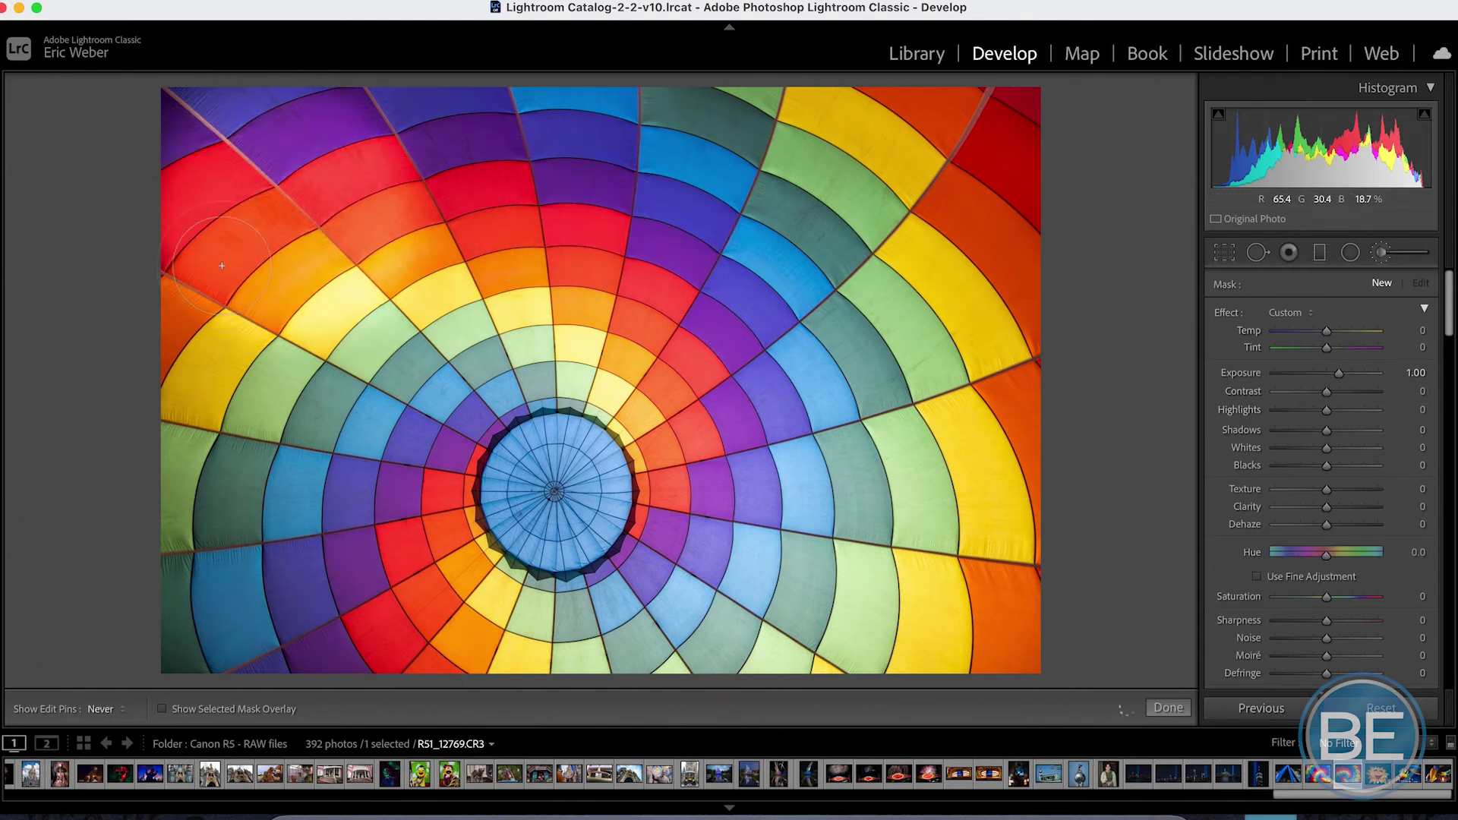
key("h")
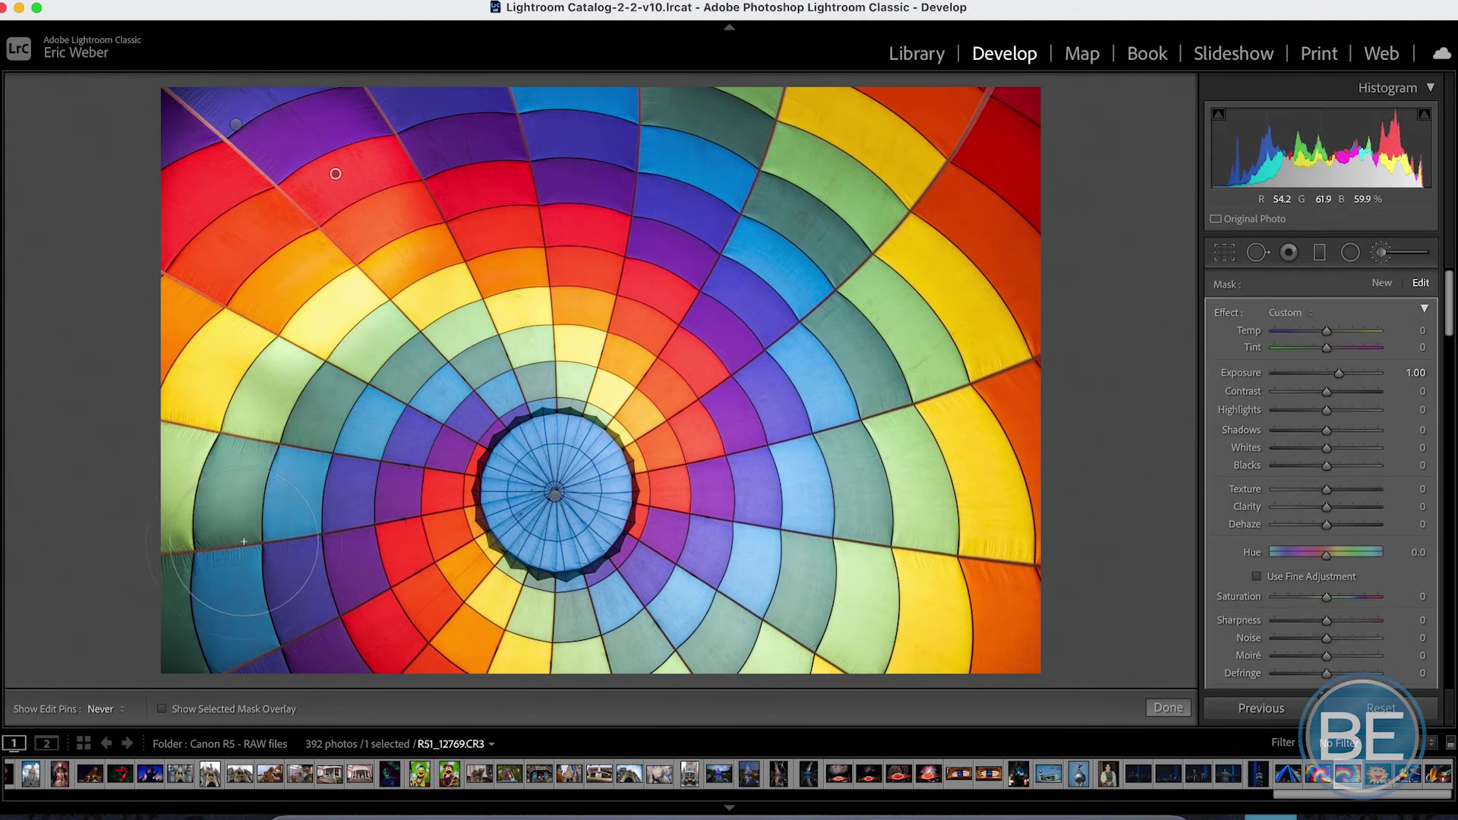
key("h")
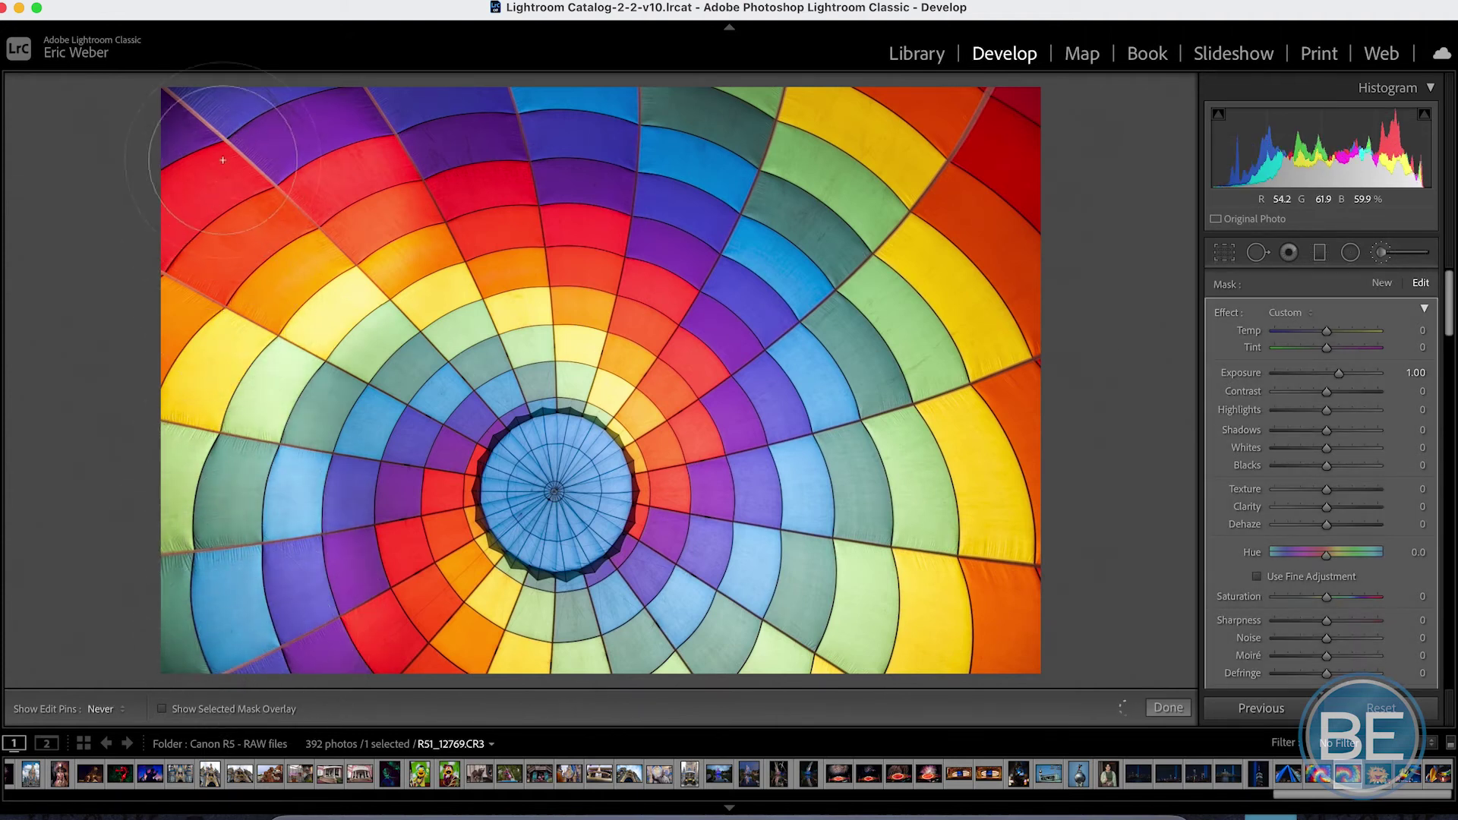
key("h")
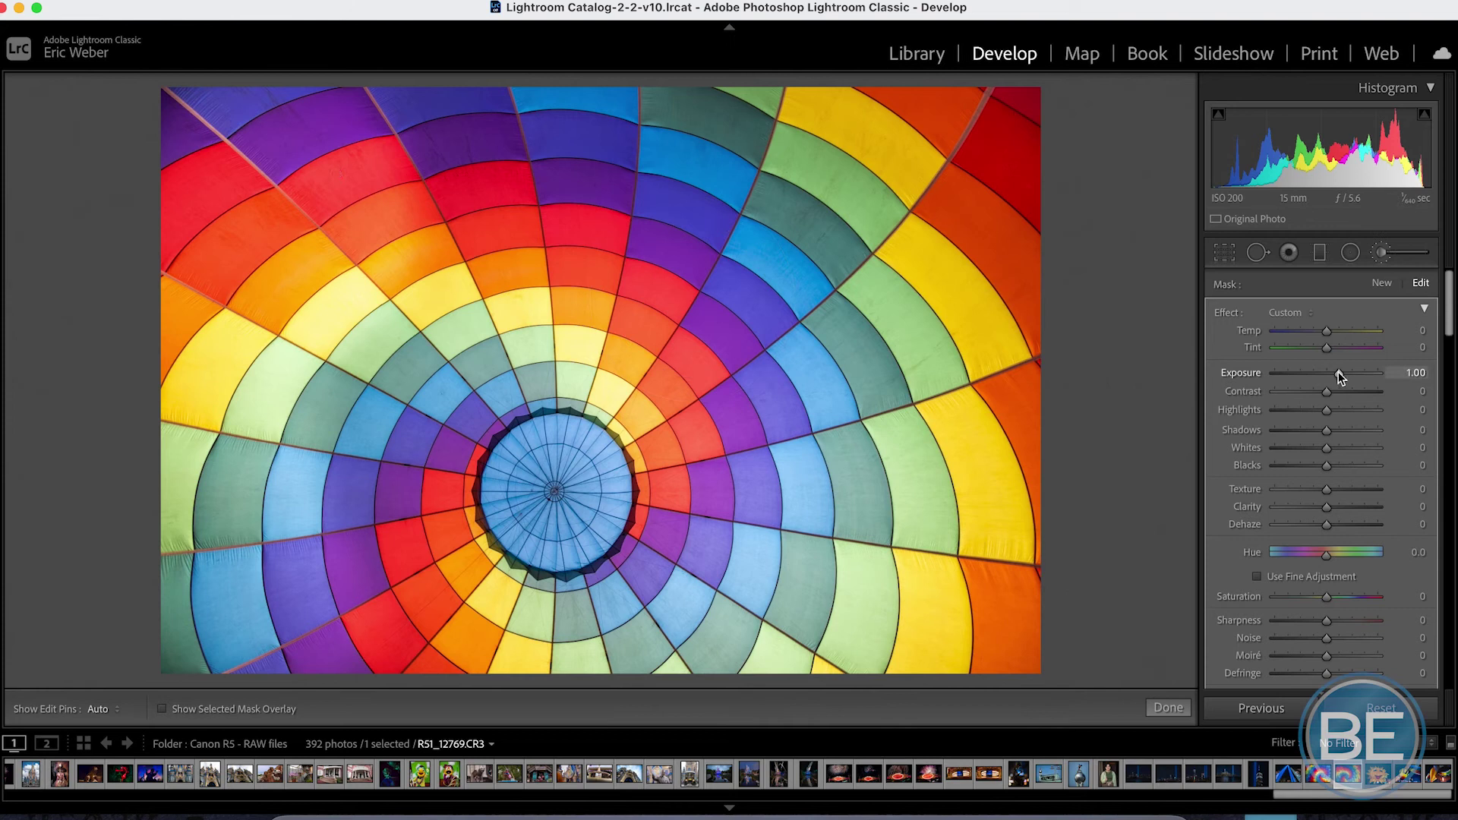
left_click_drag(1340, 377, 1310, 340)
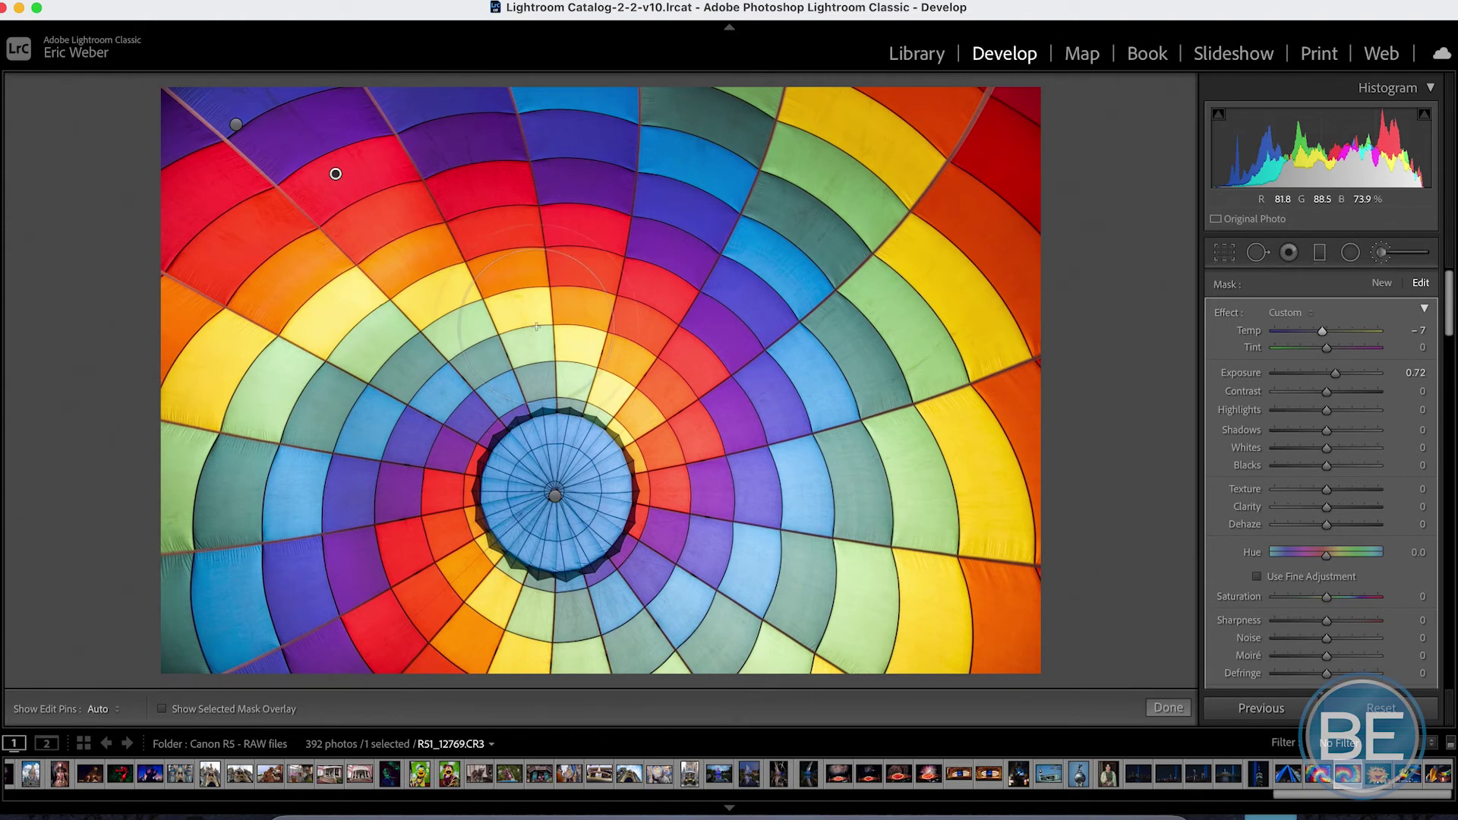
- Erase the brush mask from the purple and red panels with Alt
key("alt")
mouse_move(464, 160)
left_mouse_down()
mouse_move(415, 88)
mouse_move(384, 108)
mouse_move(340, 74)
mouse_move(396, 216)
left_mouse_up()
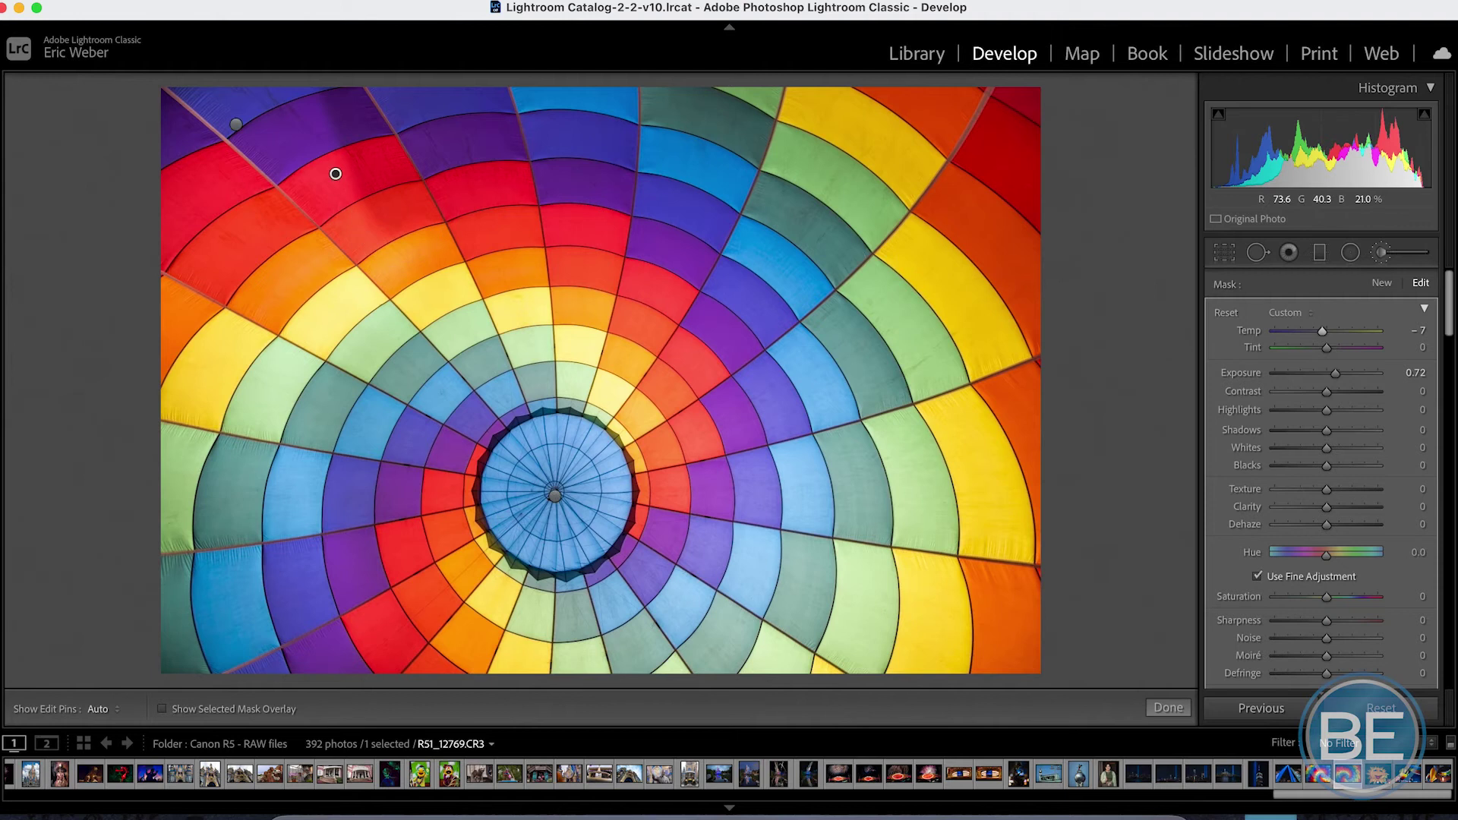
key("h")
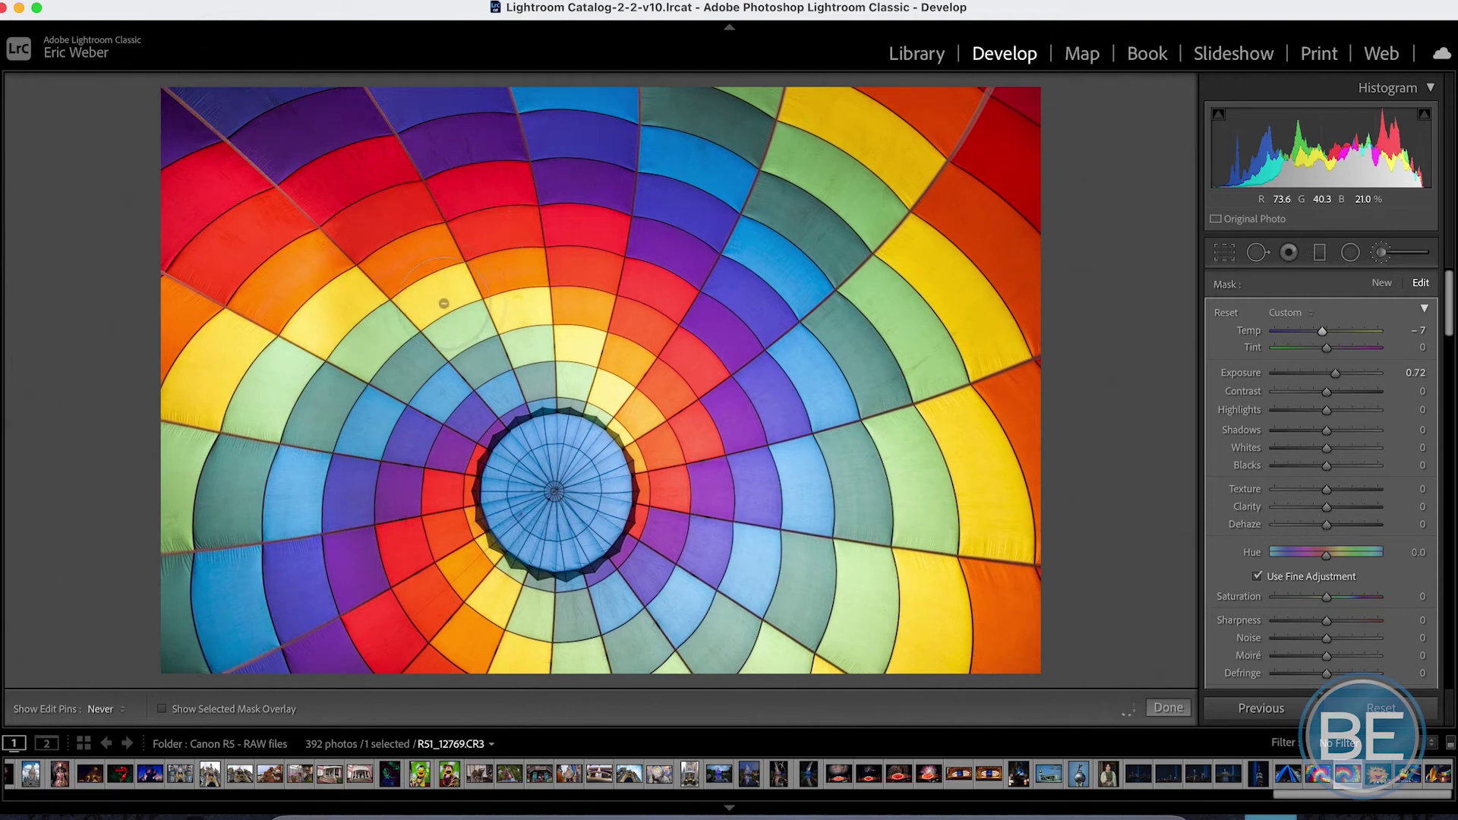
key("h")
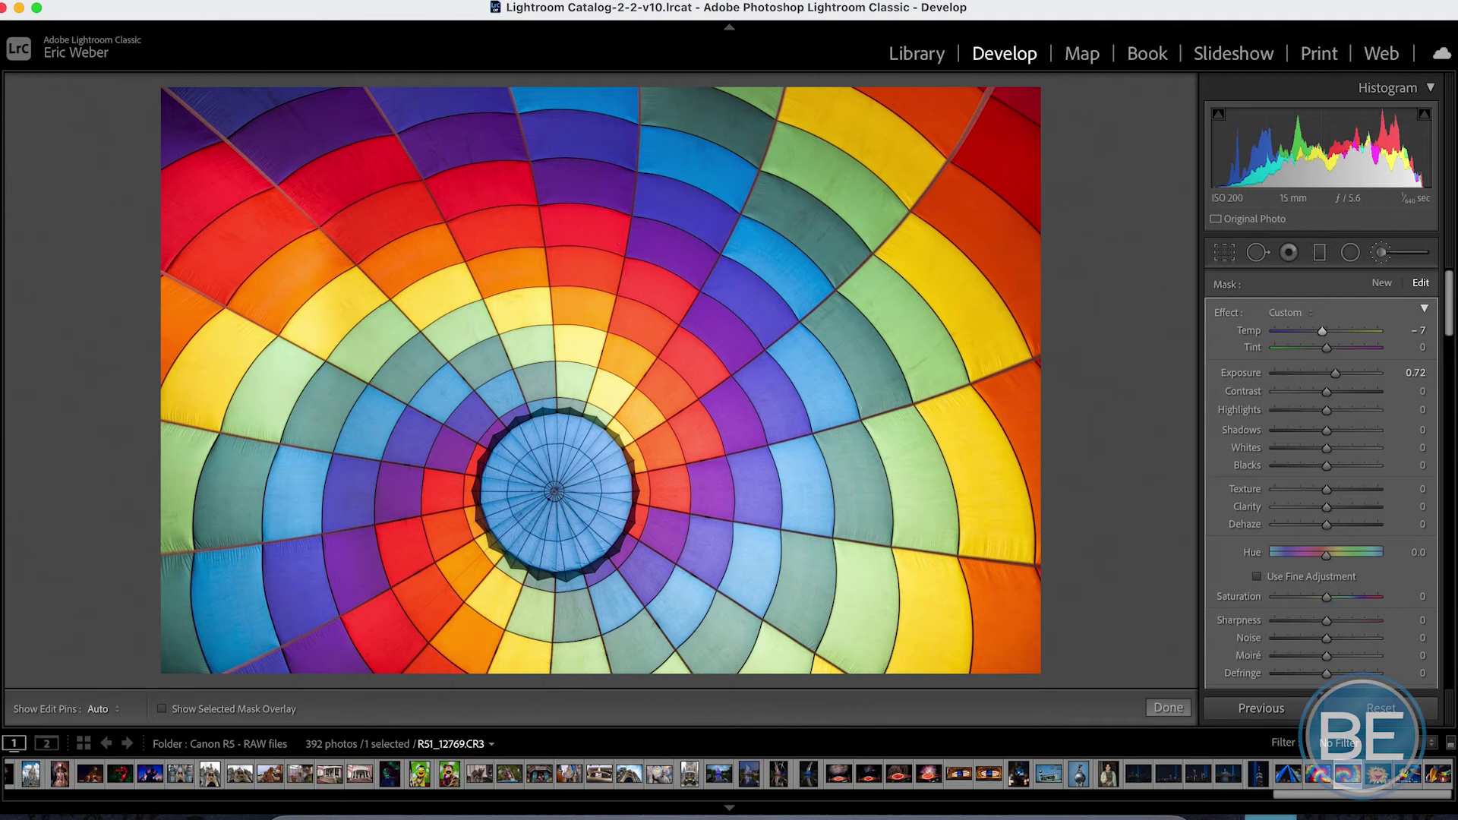
left_click(220, 3)
- Undo three brush strokes and the colour temperature change from the Edit menu
left_click(224, 16)
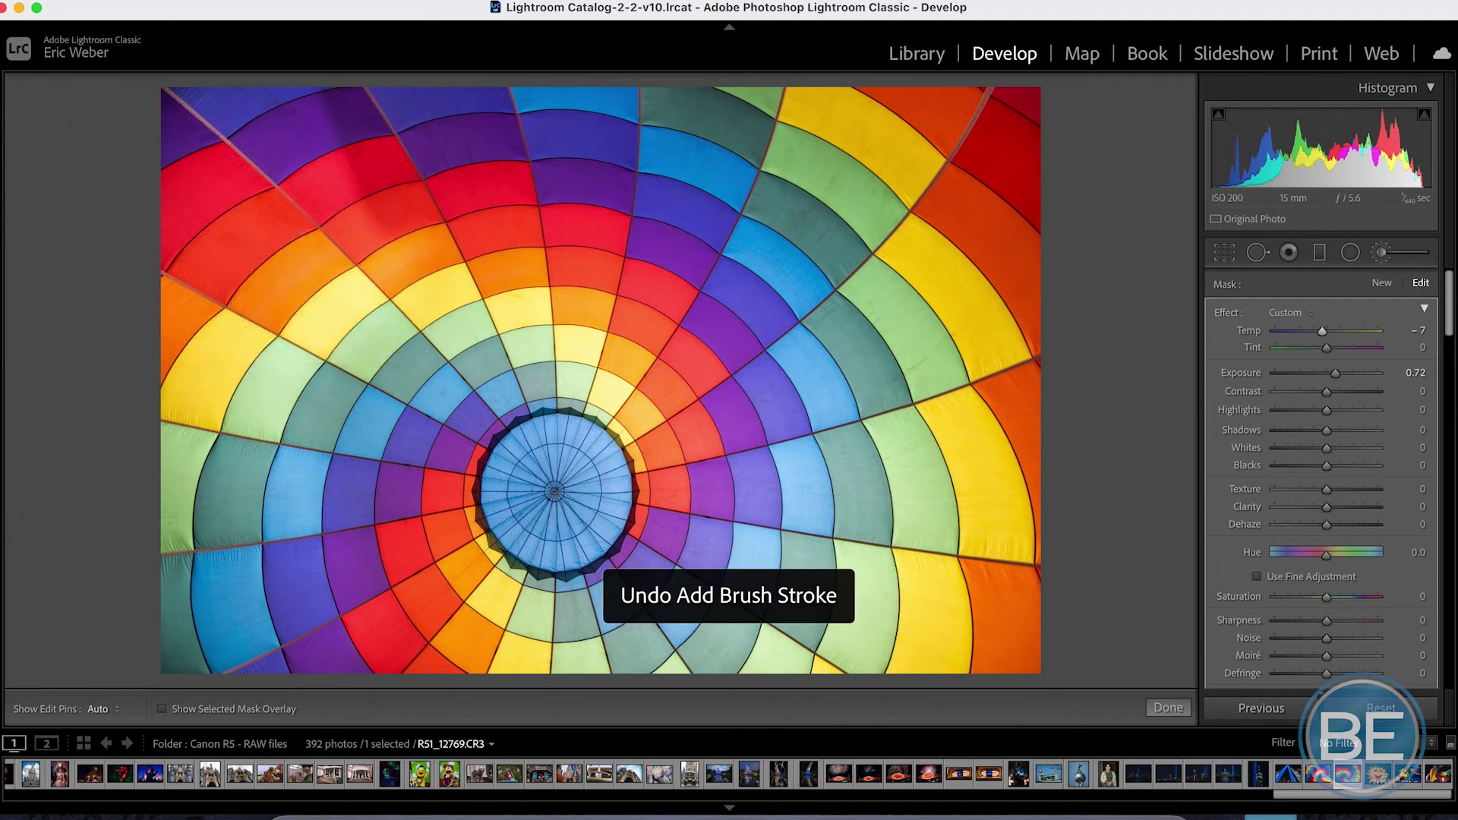
left_click(219, 4)
left_click(221, 9)
left_click(218, 4)
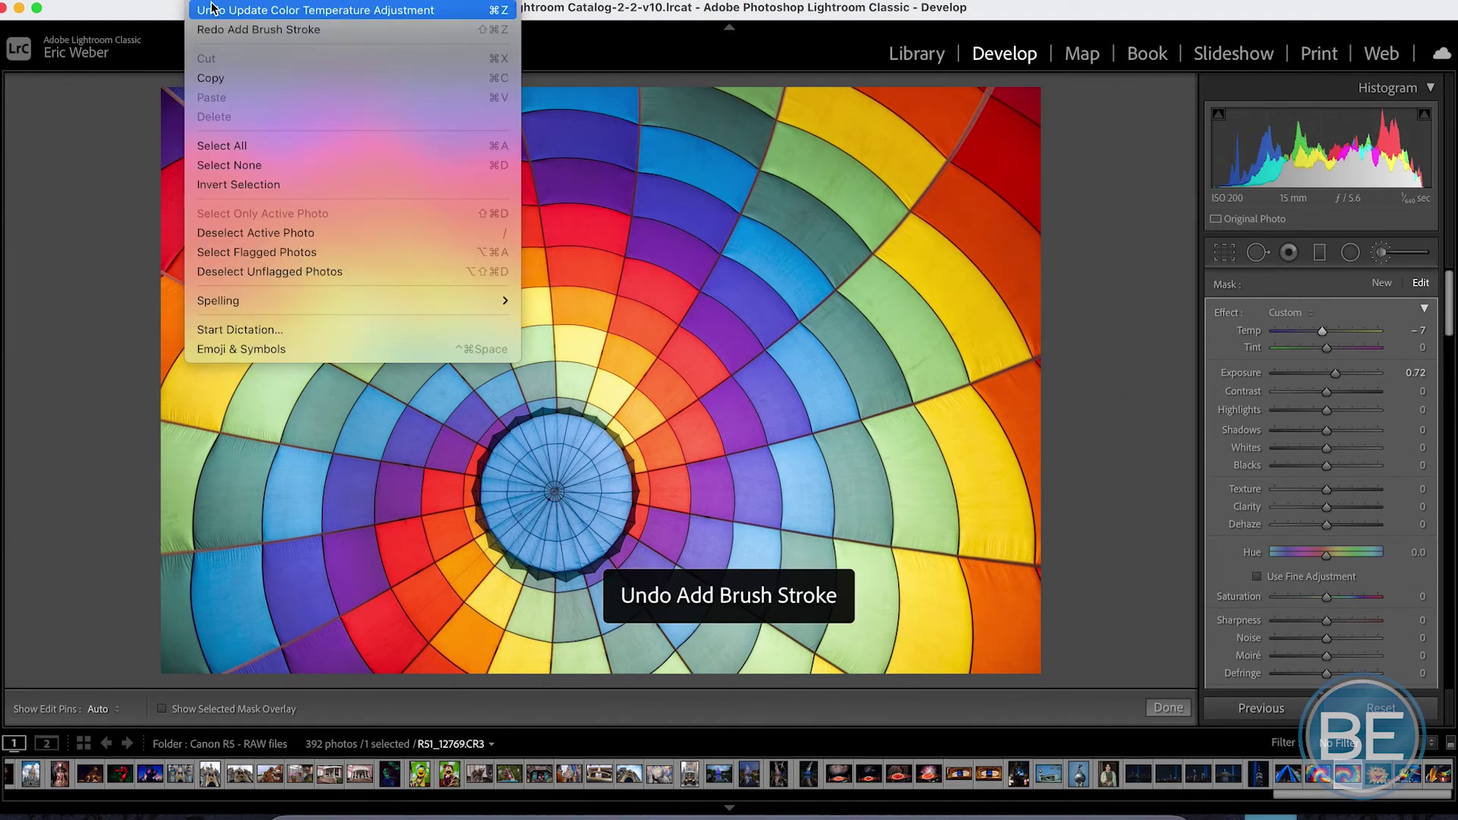
left_click(222, 10)
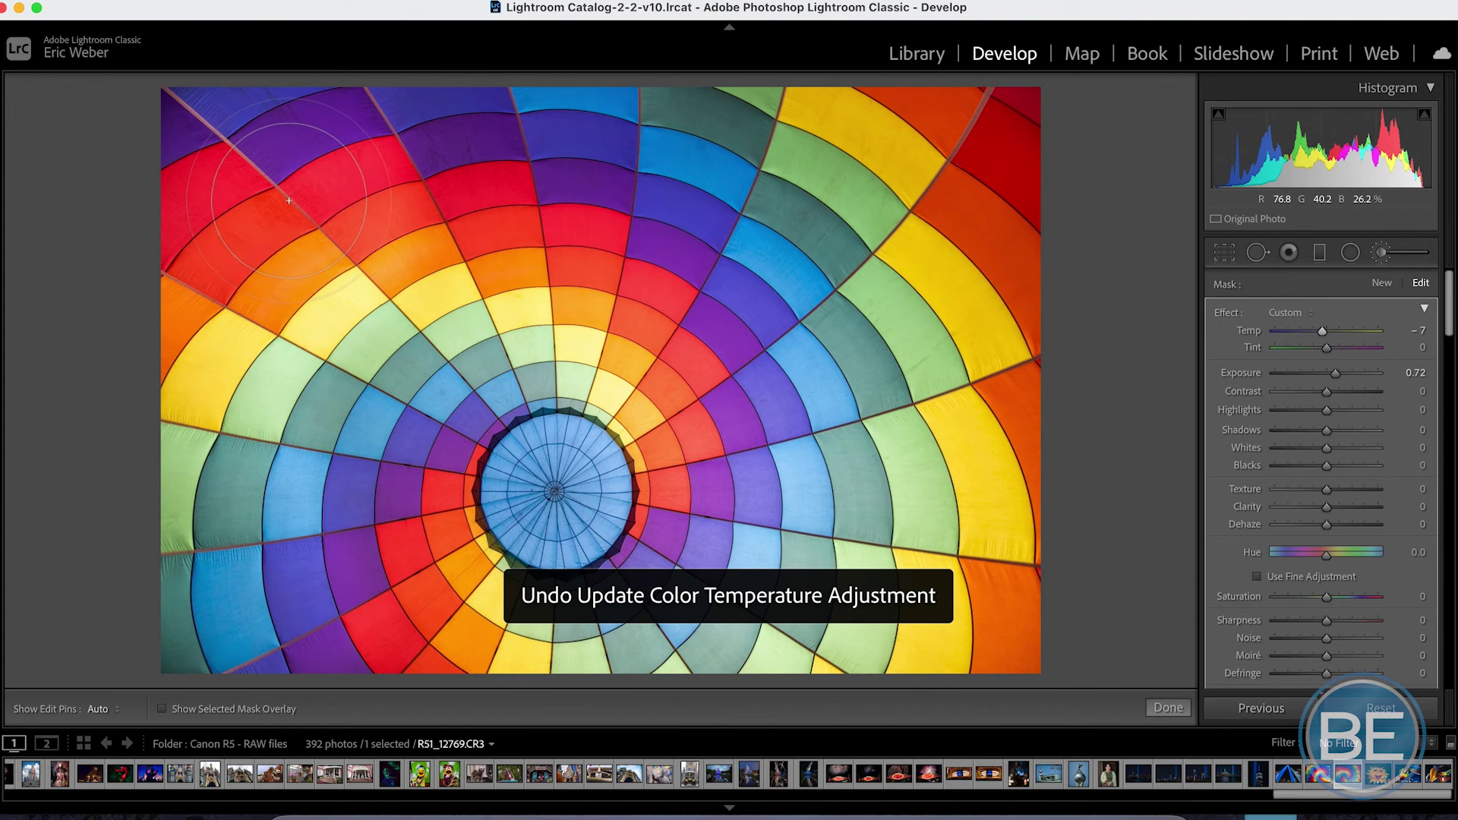
- Delete the brush mask through its pin's context menu
right_click(334, 173)
left_click(353, 198)
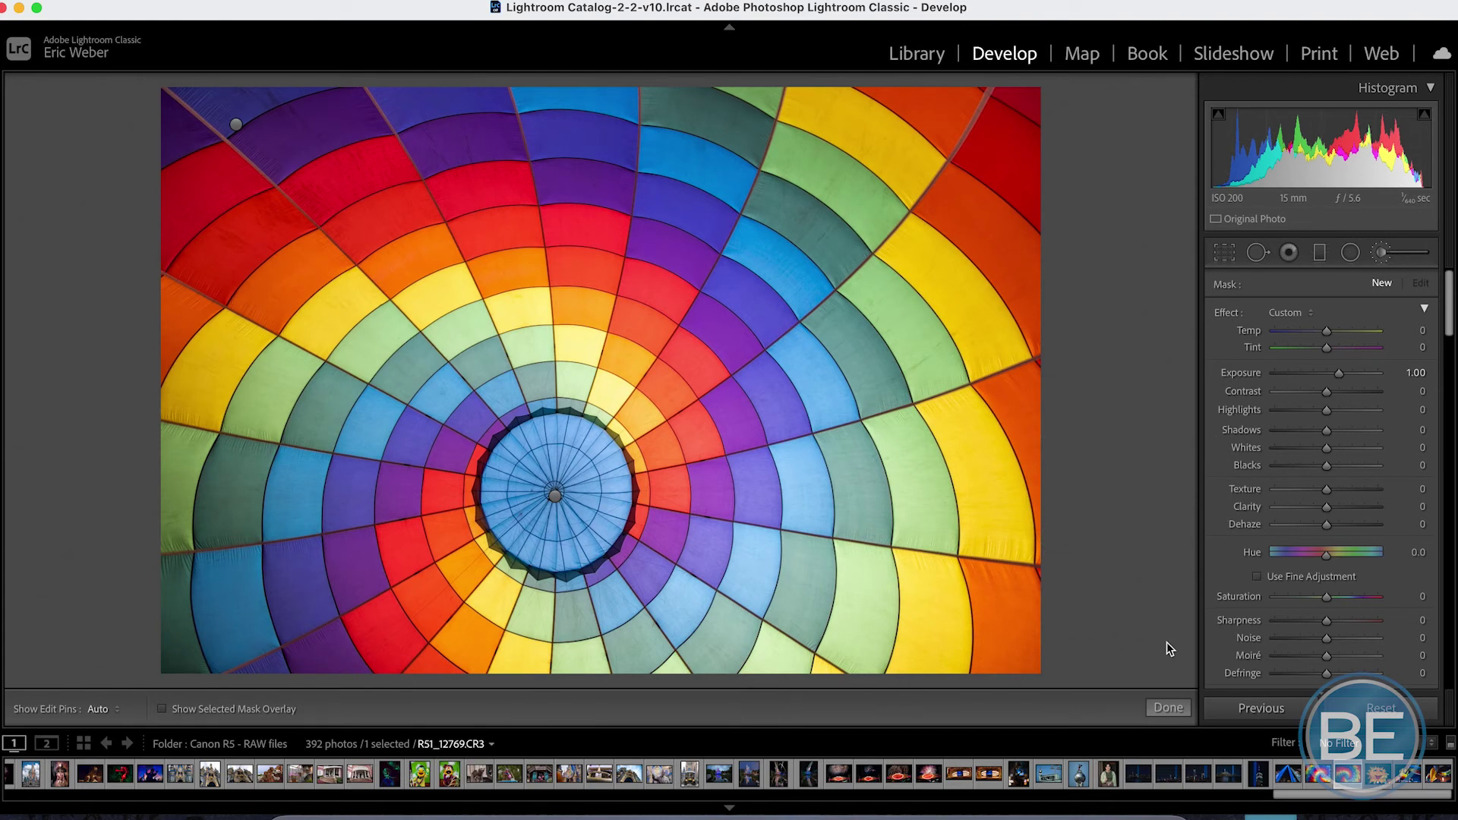
left_click(1169, 705)
- Show the Library grid with the filter set to None and select the NYC skyline light-beam photo RS1_12660.CR3
key("g")
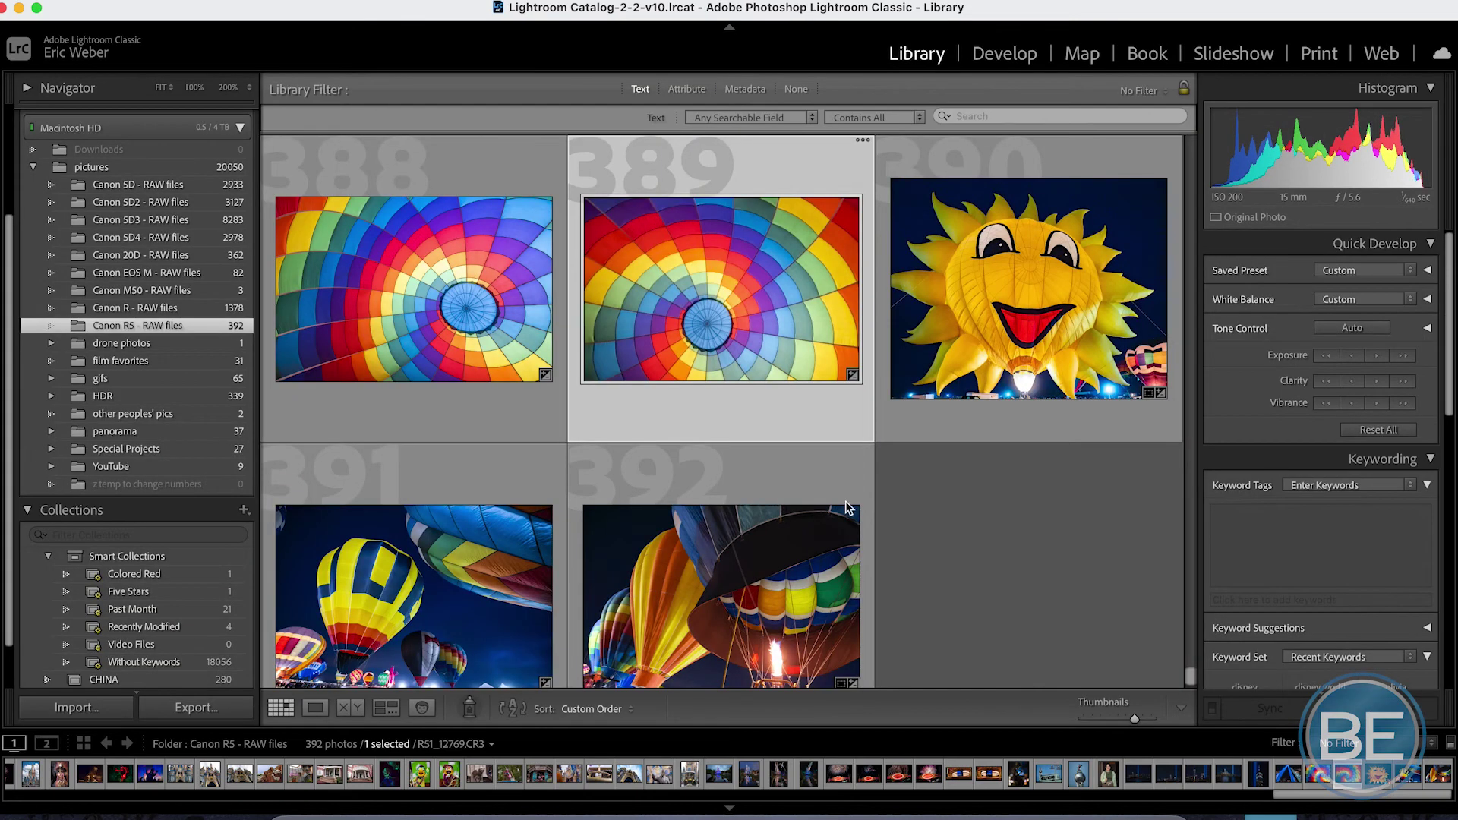
left_click(641, 89)
scroll(858, 416, "up", 3)
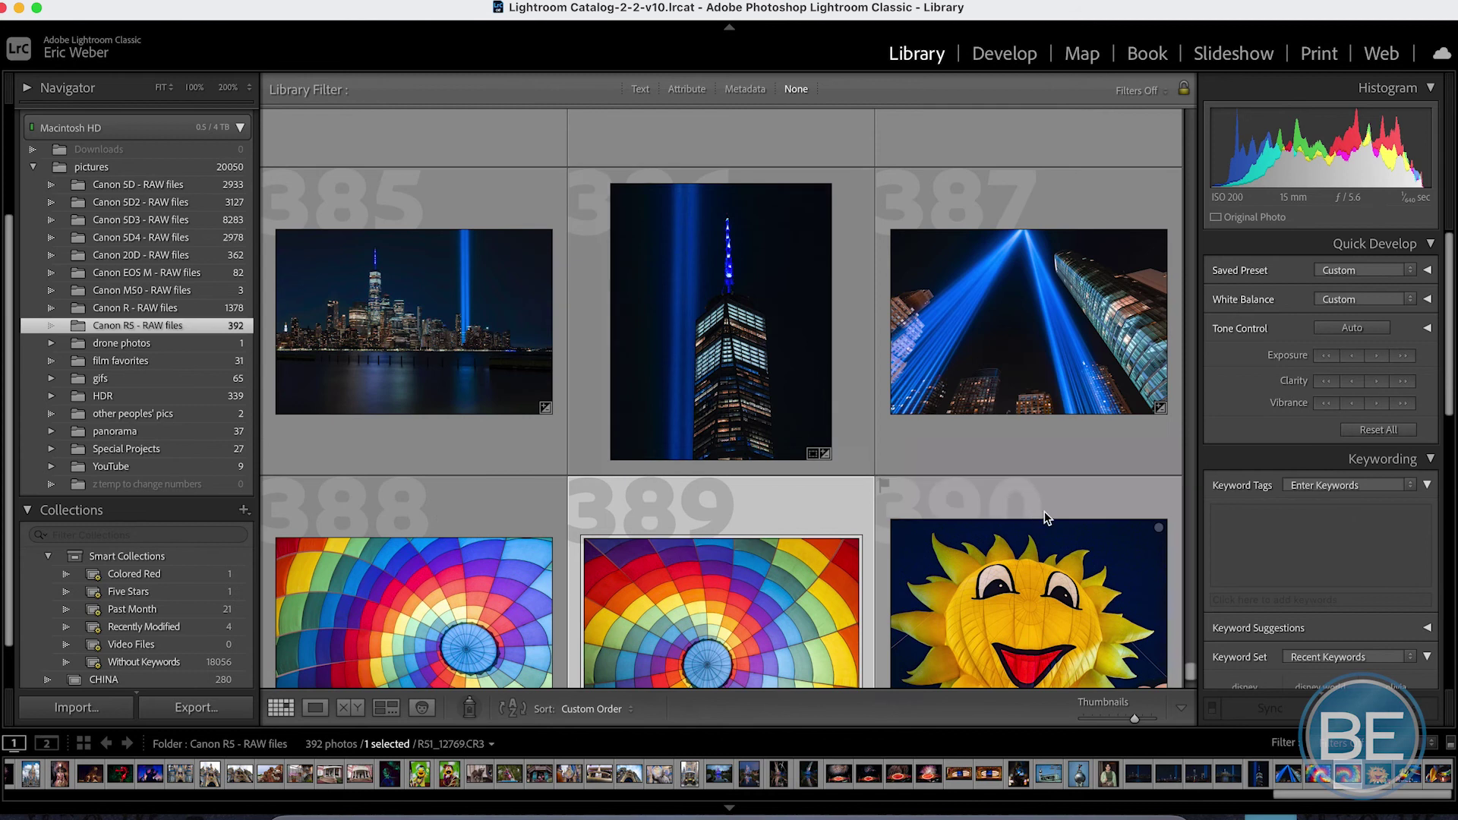
scroll(857, 499, "up", 5)
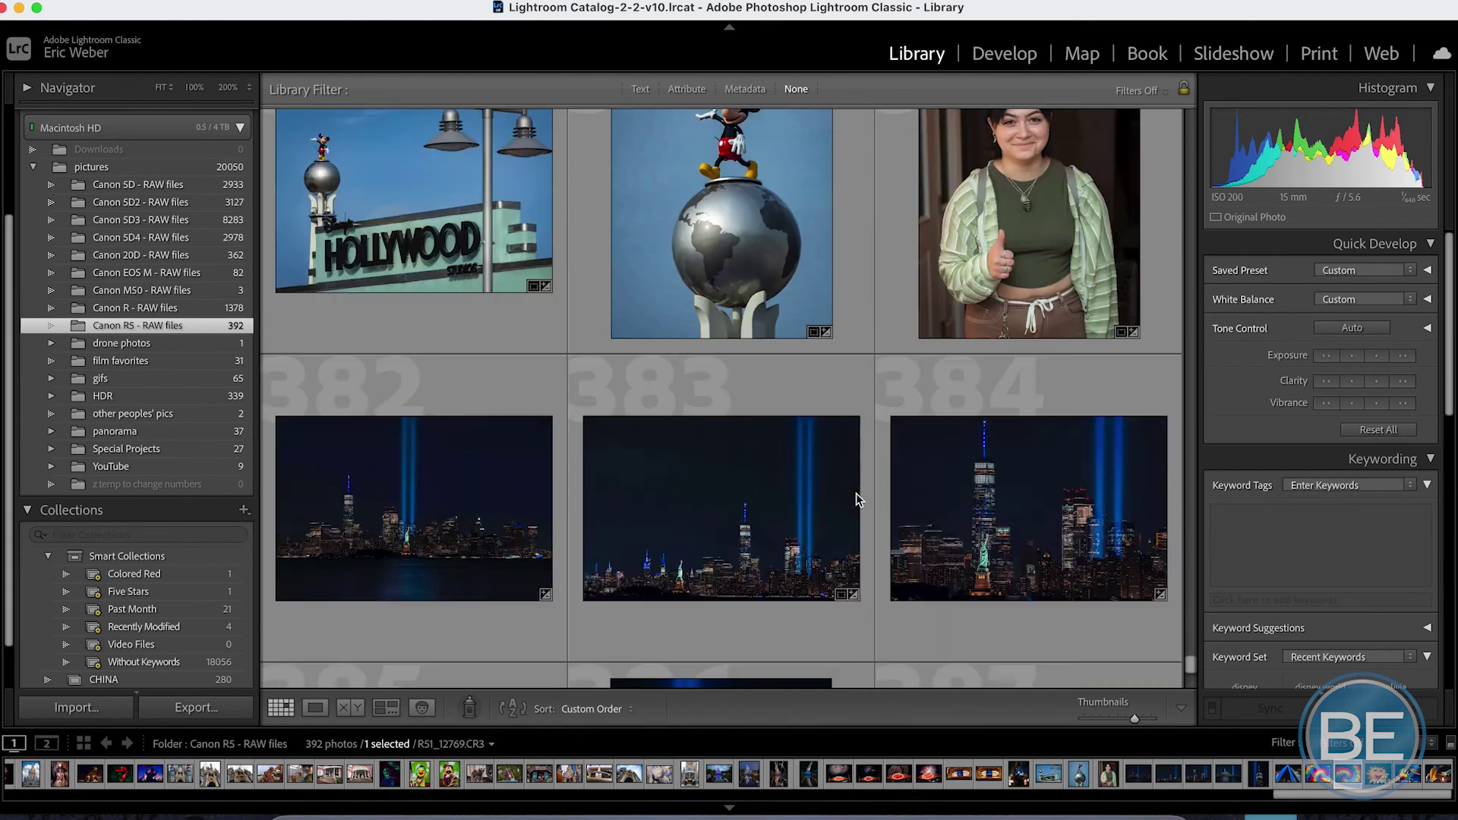
scroll(857, 498, "down", 5)
left_click(456, 360)
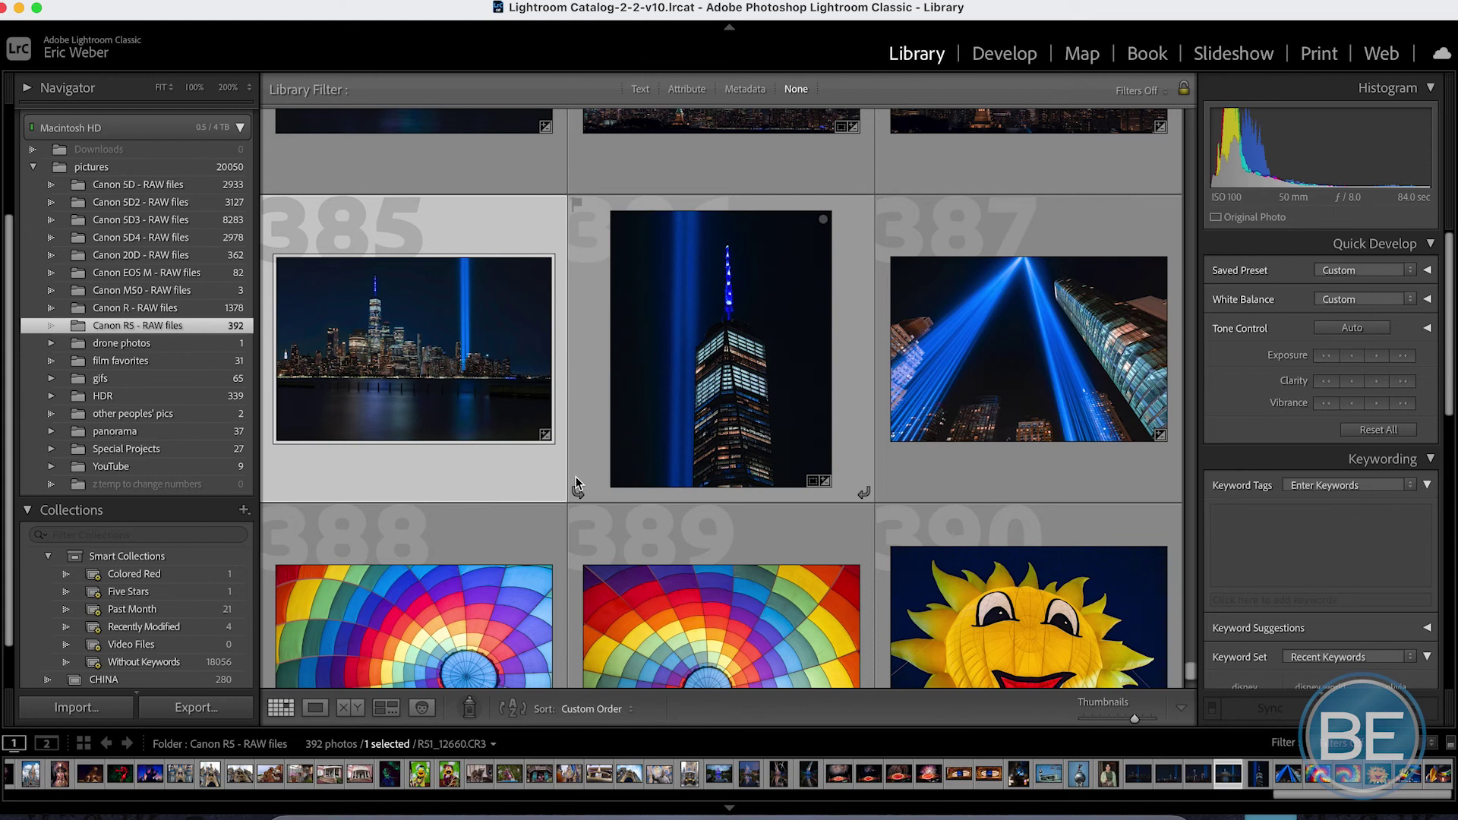
scroll(783, 418, "up", 3)
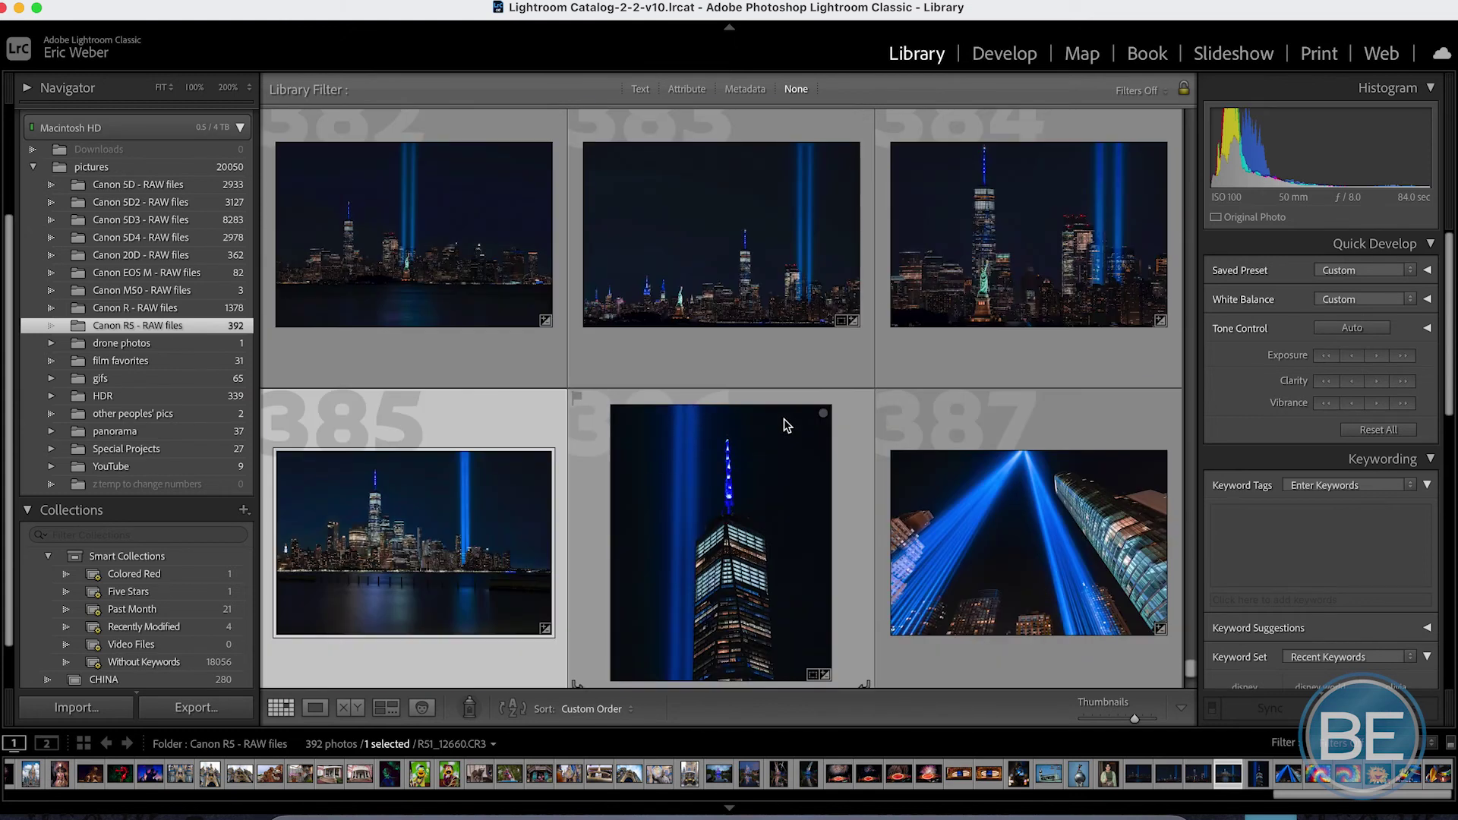
scroll(784, 418, "down", 3)
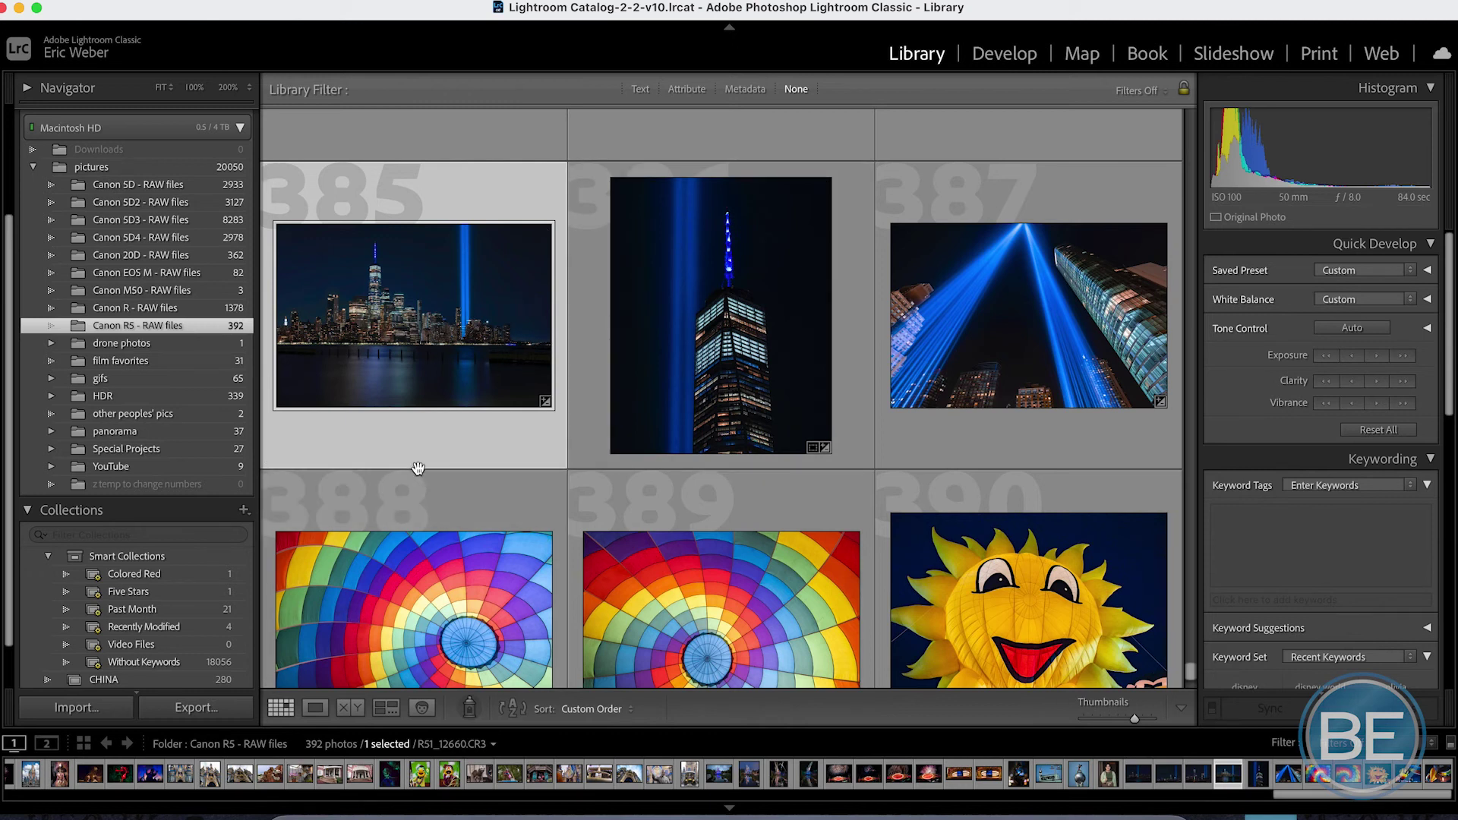
left_click(195, 709)
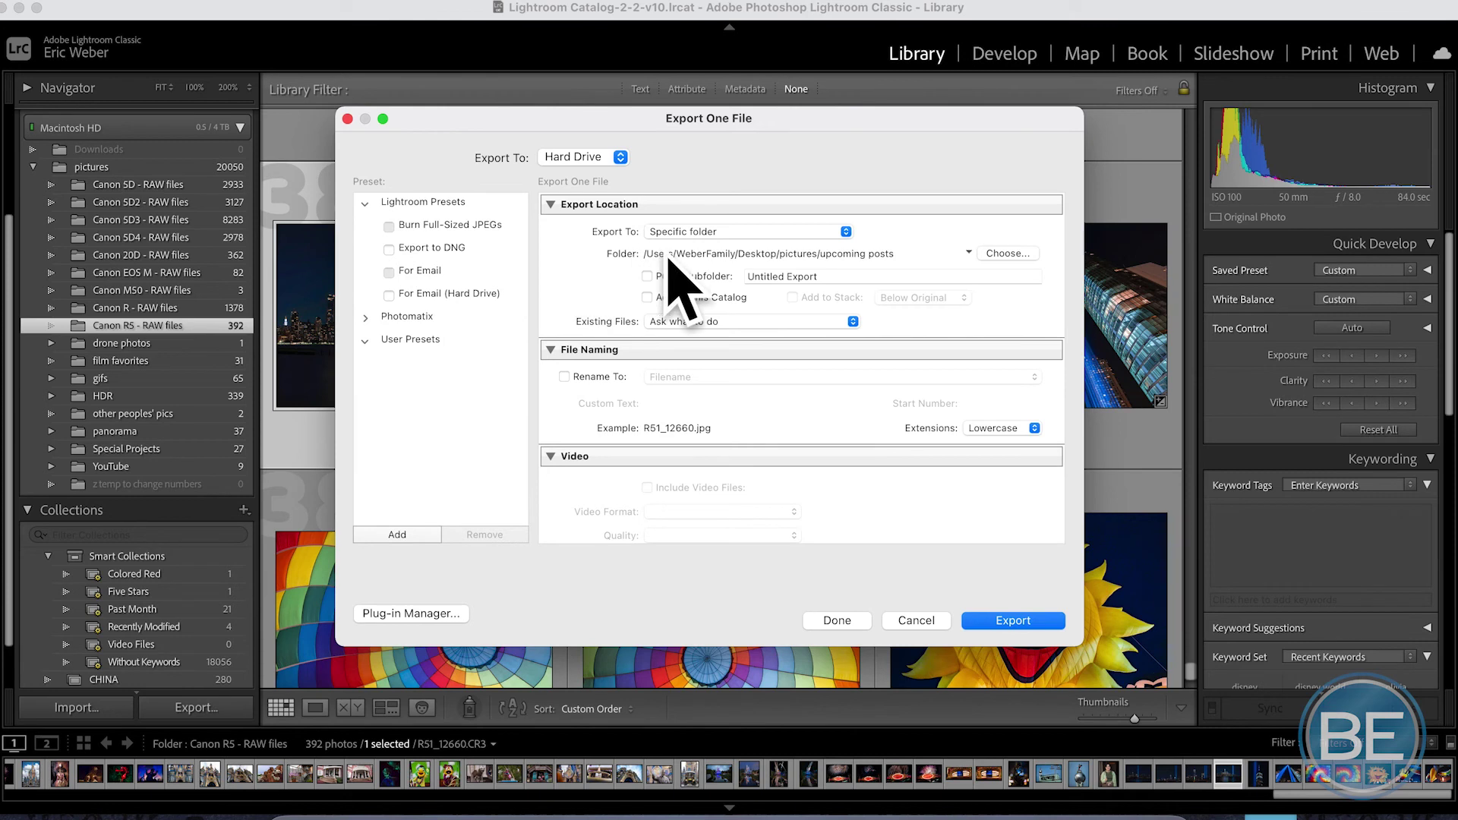
- Review the export location and JPEG quality 100 sRGB settings, then export RS1_12660.CR3
scroll(767, 319, "down", 4)
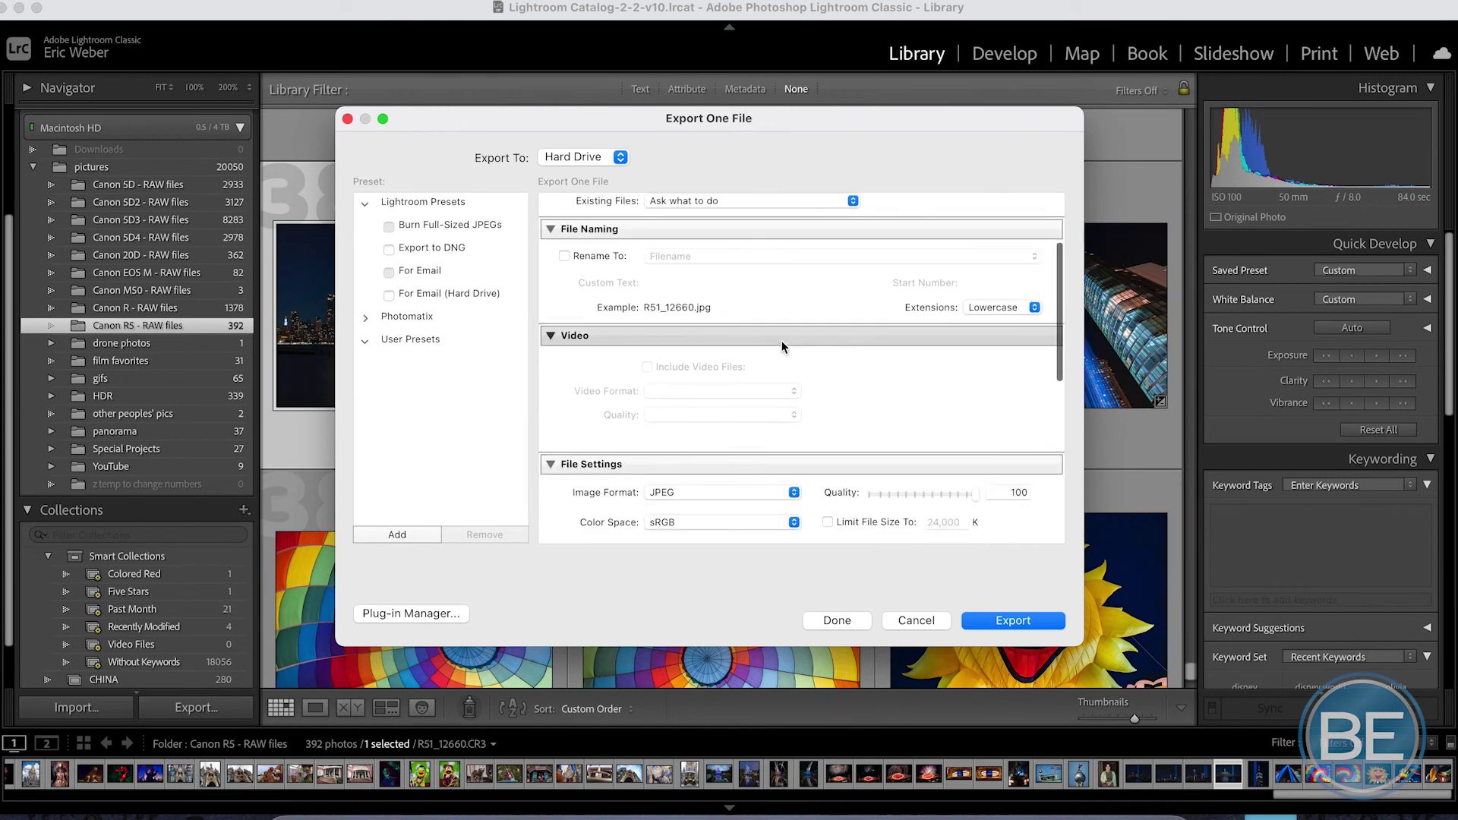
scroll(782, 347, "down", 6)
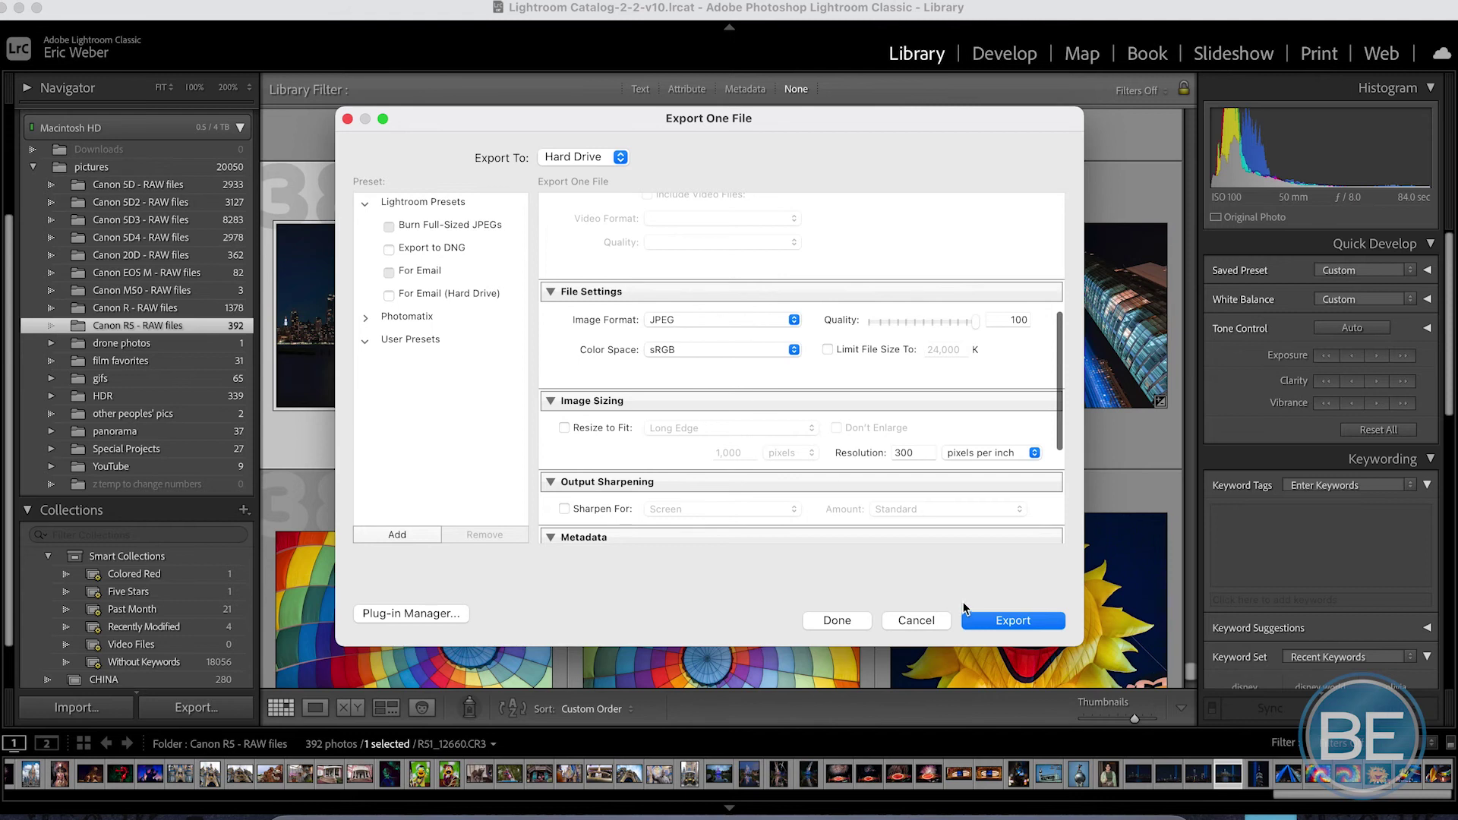
scroll(793, 518, "down", 3)
left_click(1008, 620)
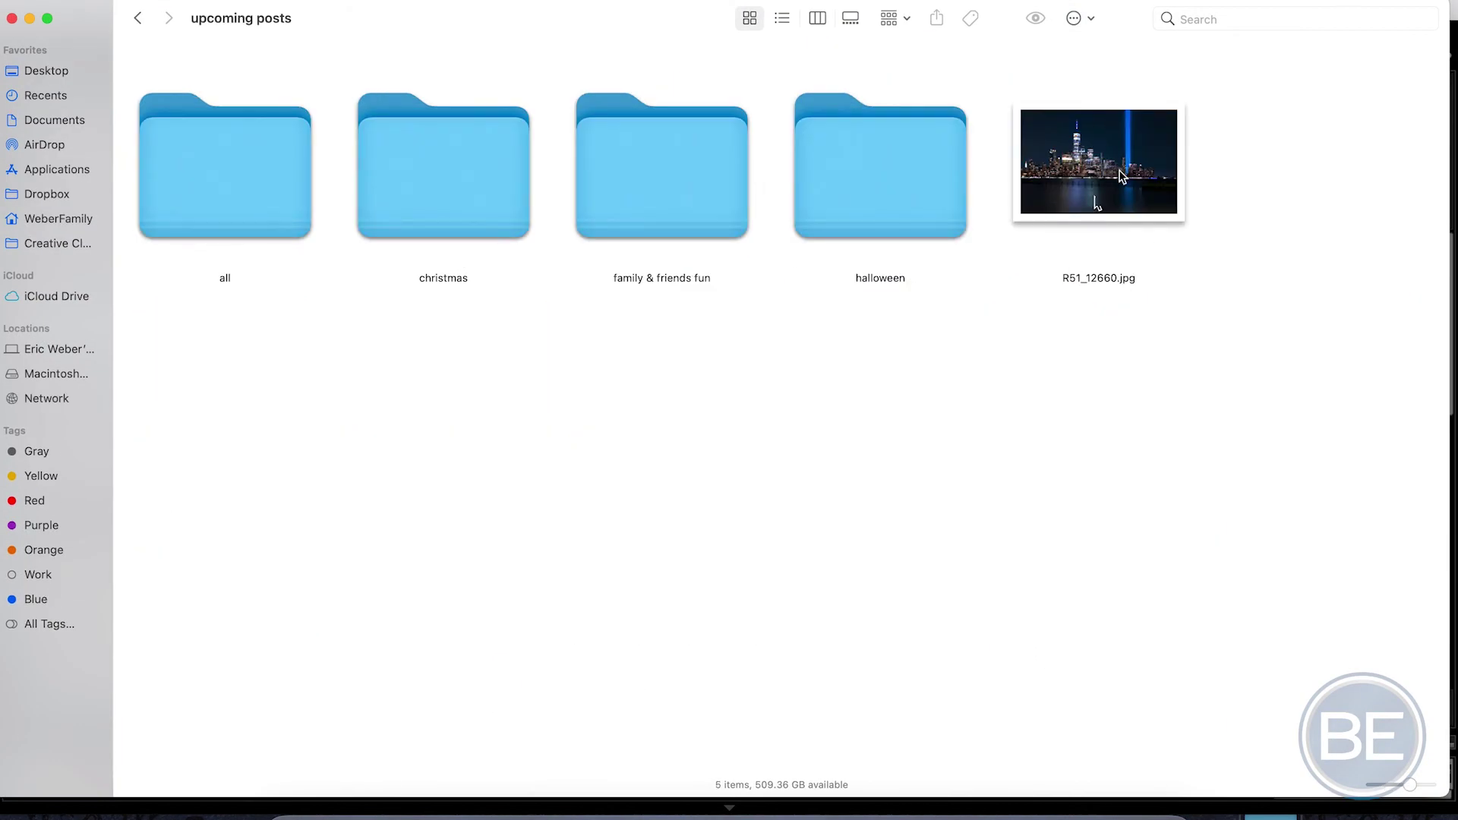
- Open the exported R51_12660.jpg skyline photo from the upcoming posts folder in Preview
double_click(1122, 176)
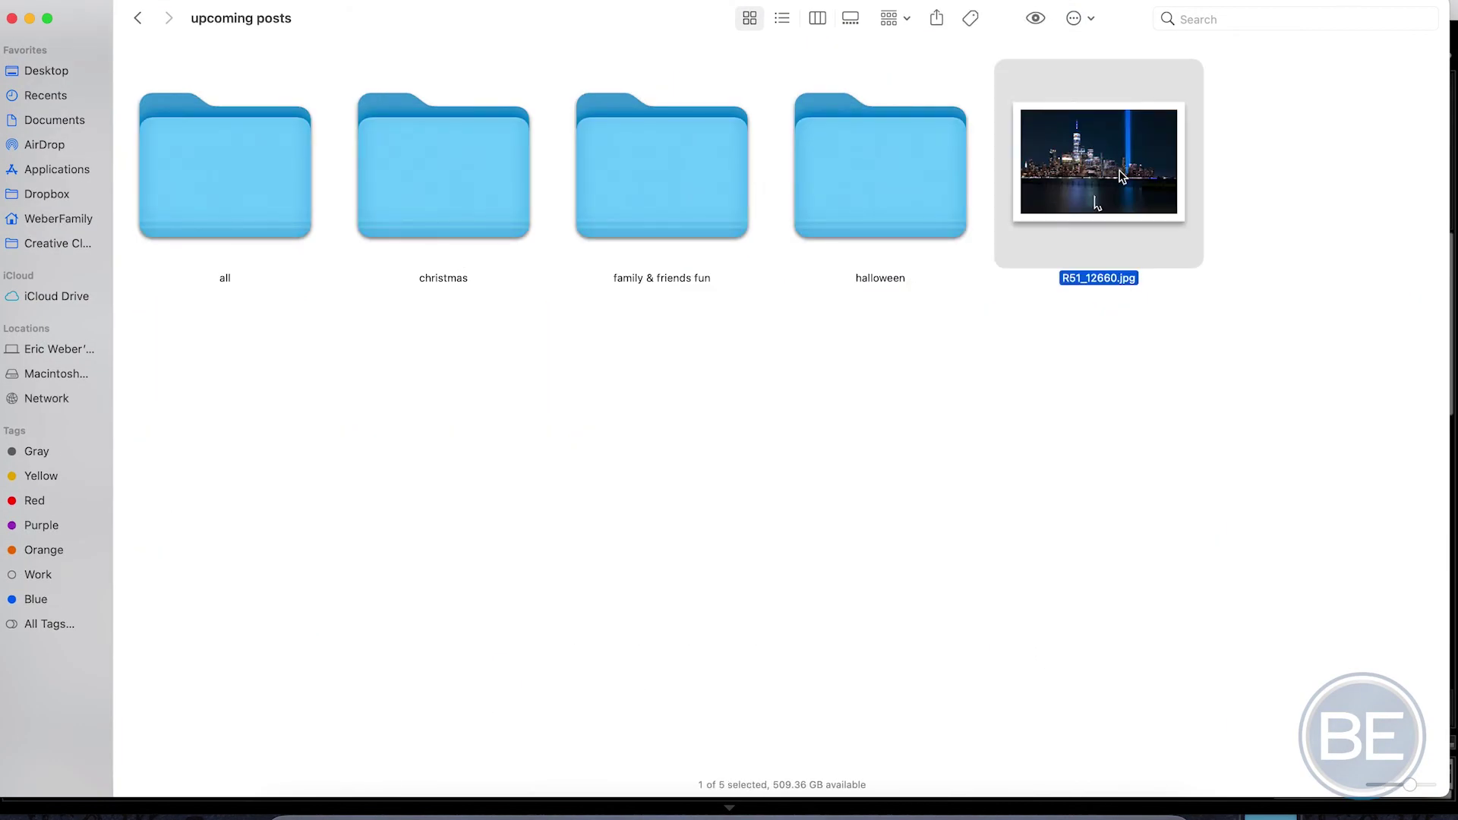